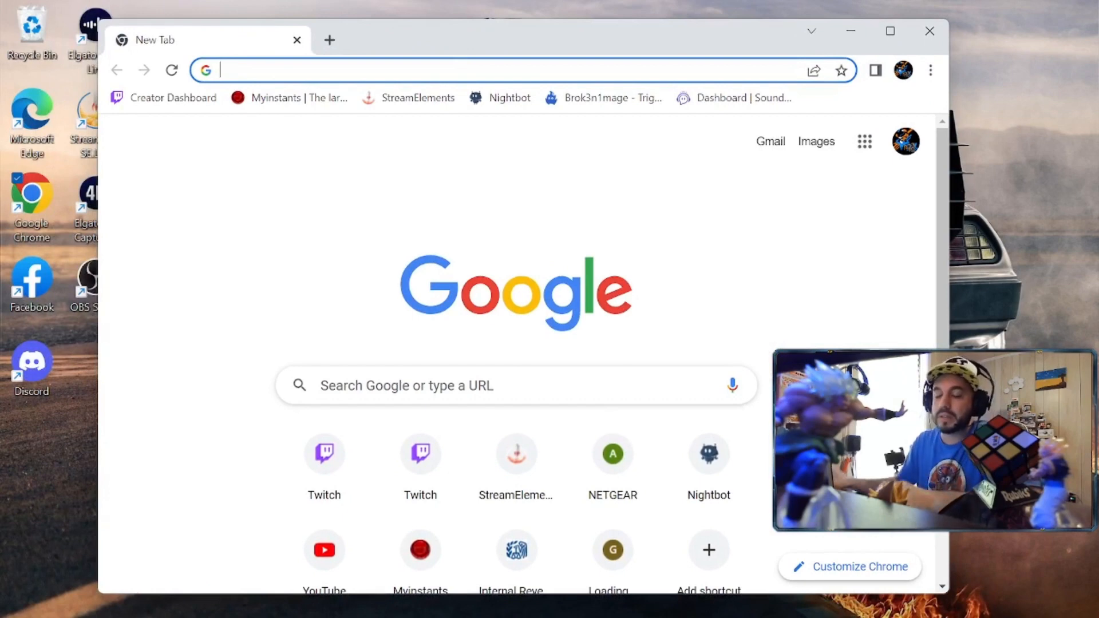
Visit mixitupapp.com's download section in Chrome, then close the browser
type("mixi")
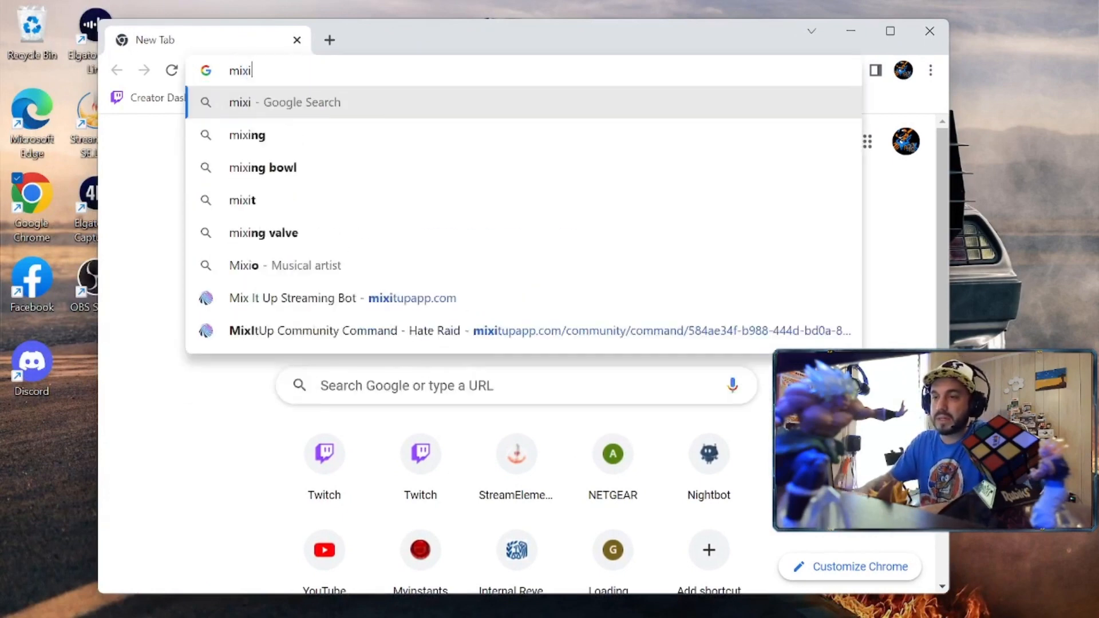
type("tupapp.co")
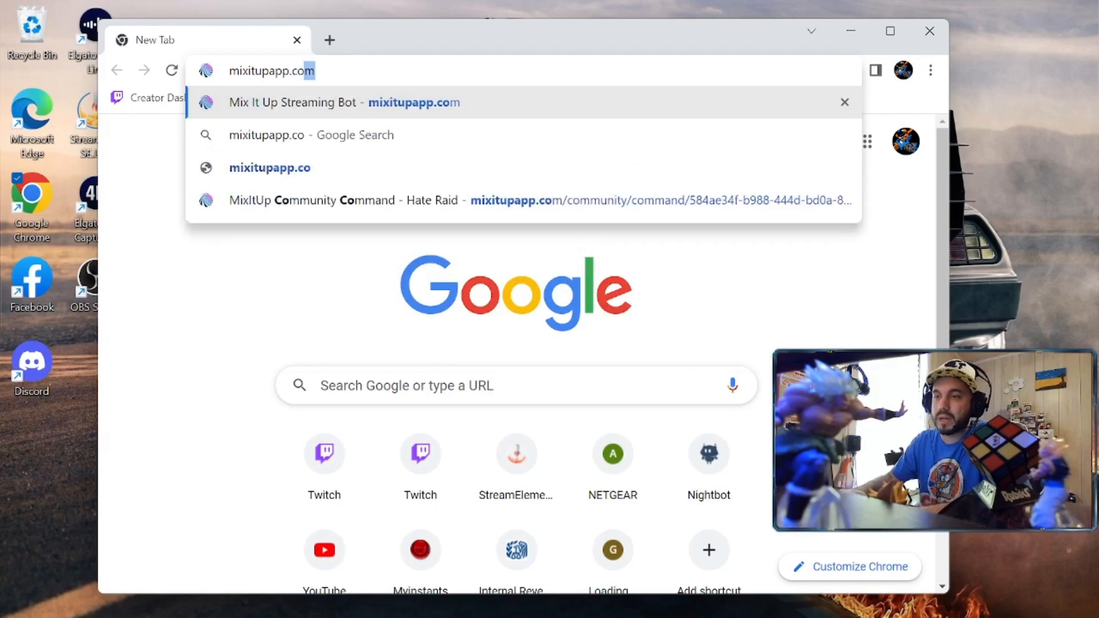
key("Return")
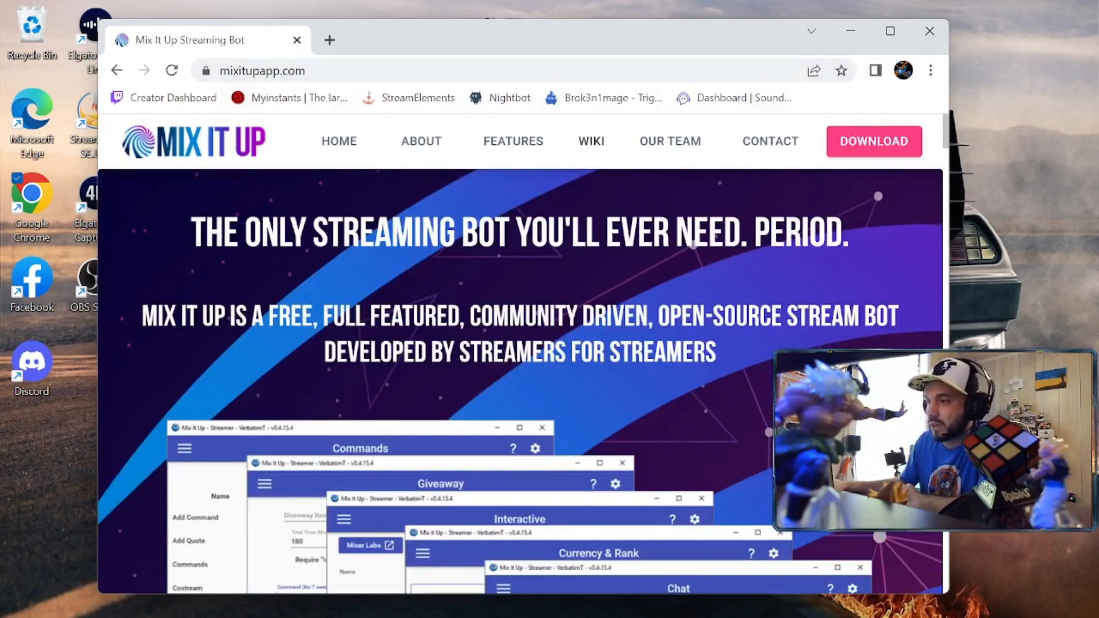
left_click(874, 151)
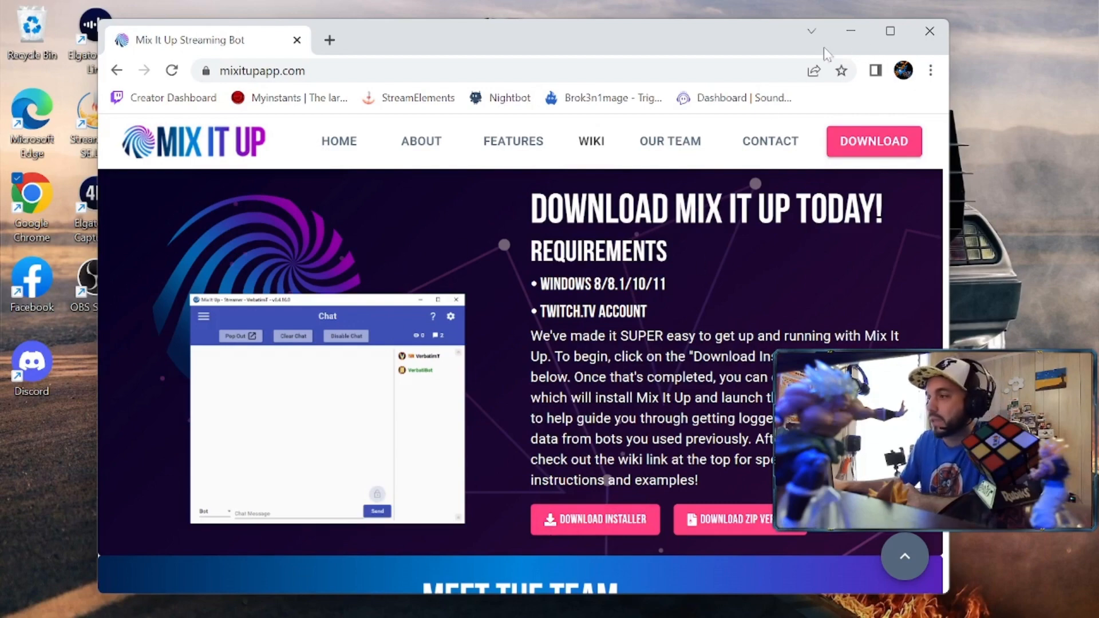
left_click(930, 37)
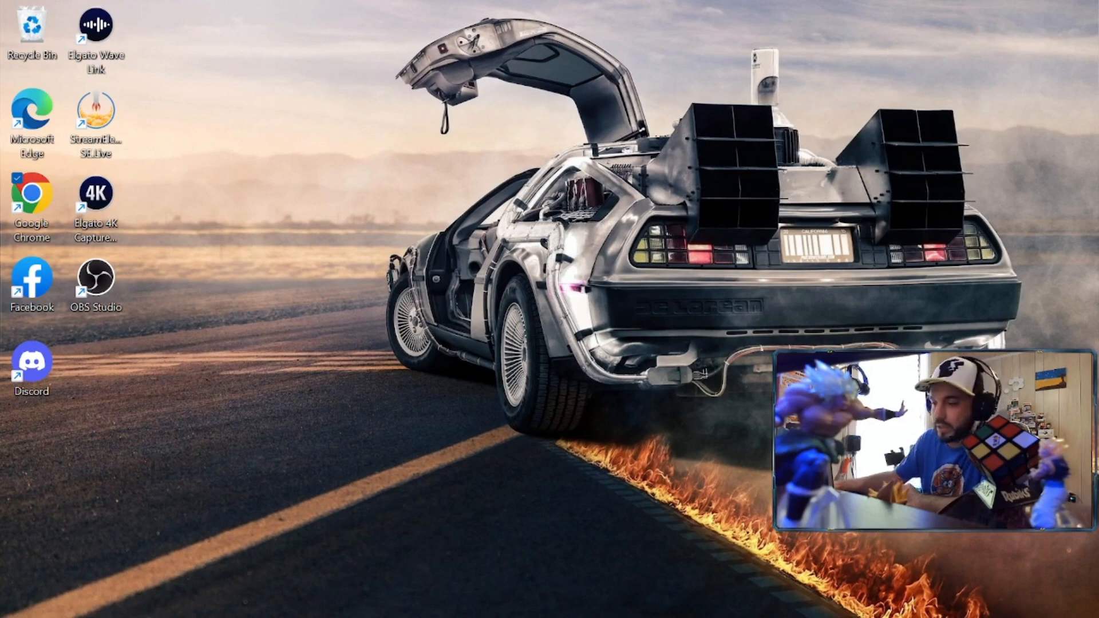
Launch Mix It Up from the taskbar to its Chat page listing 16 chatters
mouse_move(760, 607)
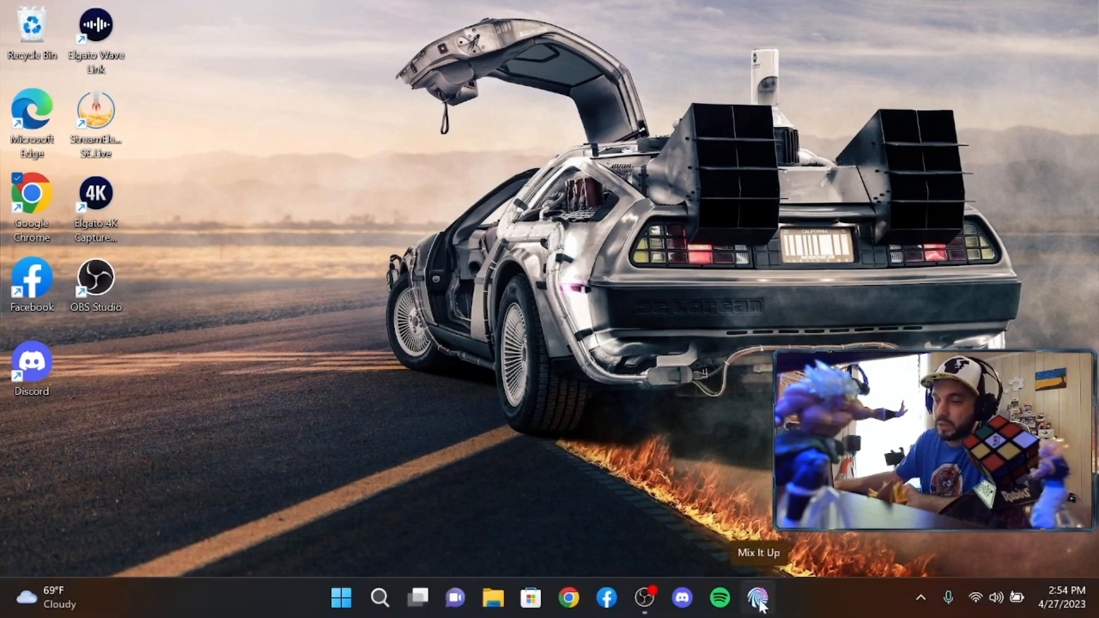
left_click(759, 598)
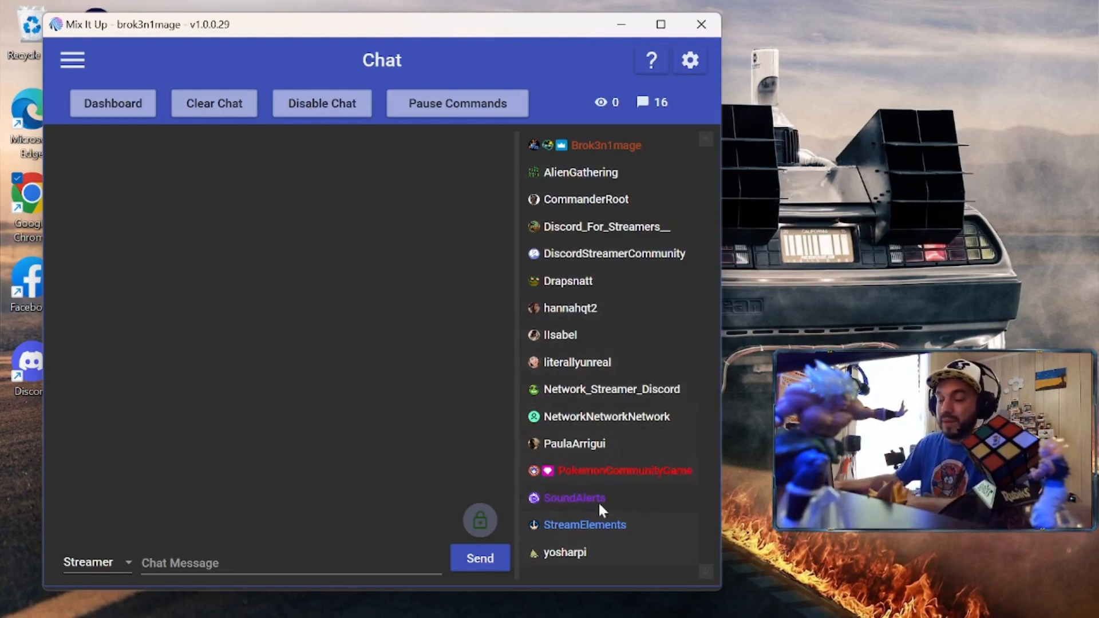
Ban the chatter whose name repeats 'Network' from their User Info profile
right_click(595, 417)
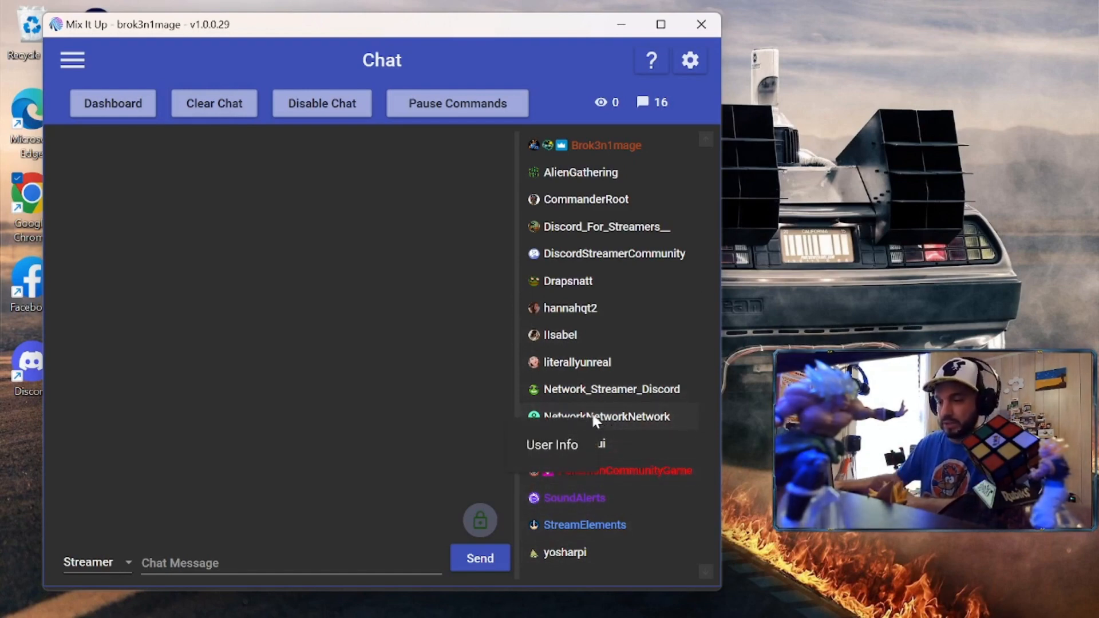
left_click(547, 445)
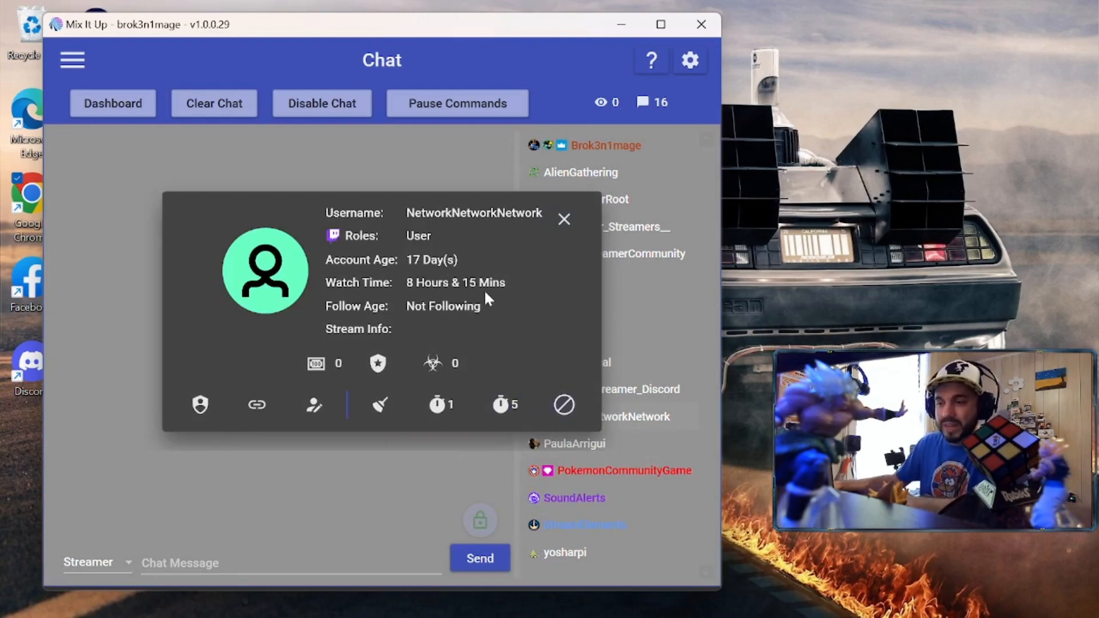
left_click(563, 405)
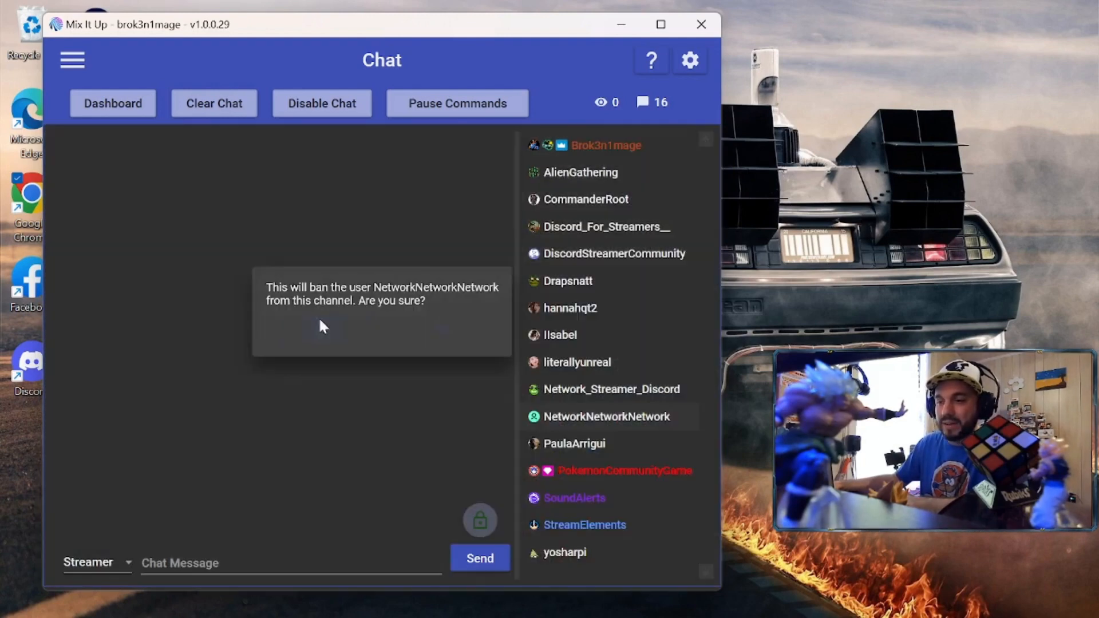
left_click(322, 328)
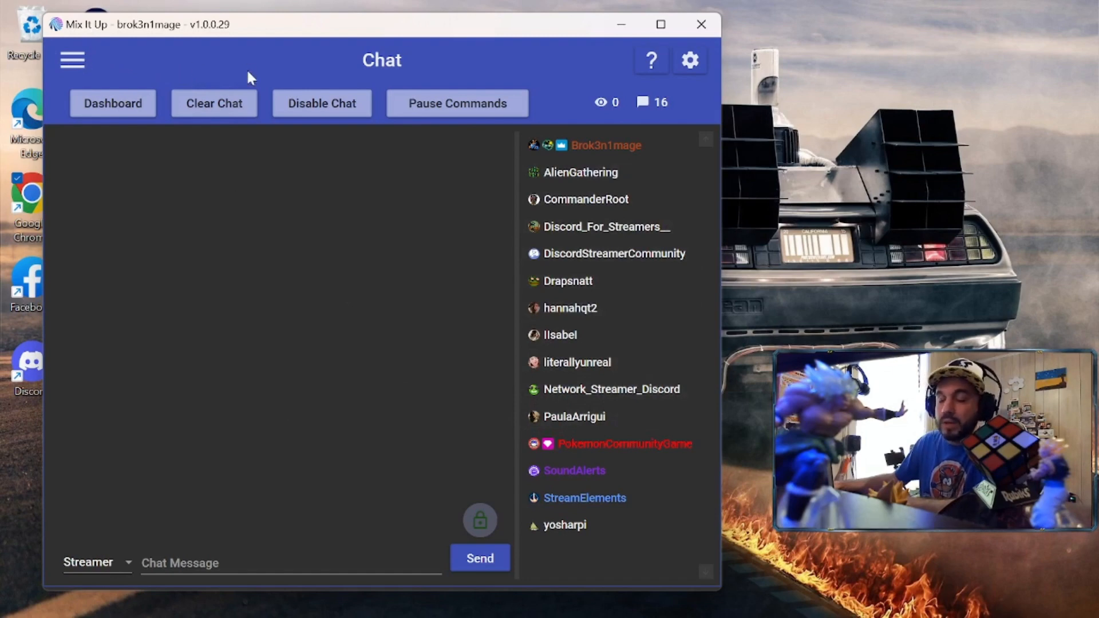
Open the Dashboard and try layouts One, Four, then Two, keeping Statistics in Item 1
left_click(117, 113)
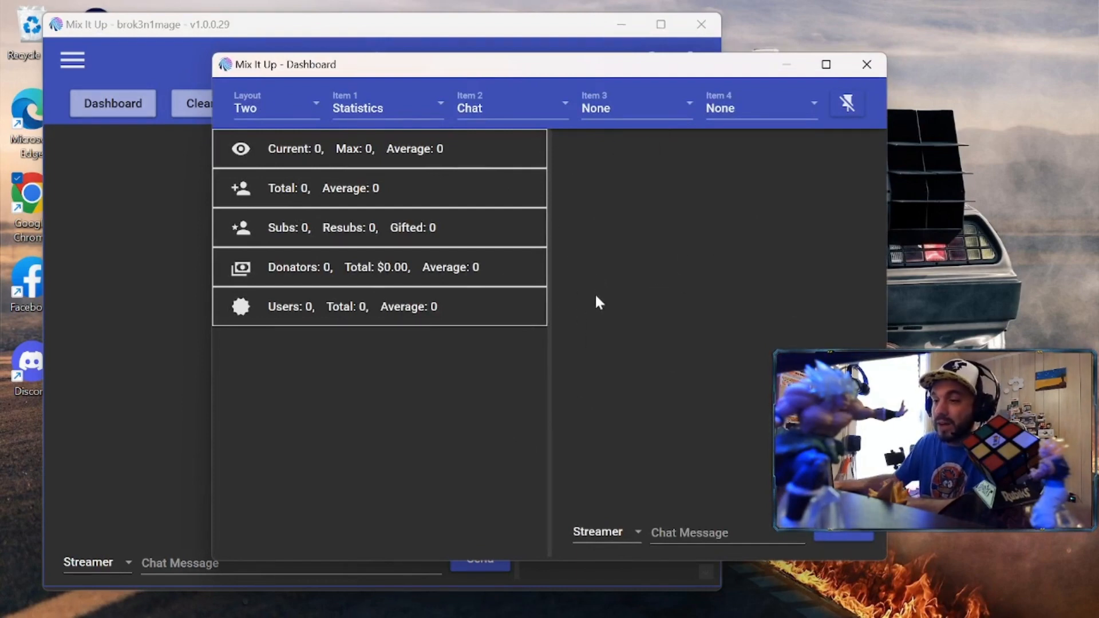
left_click(310, 104)
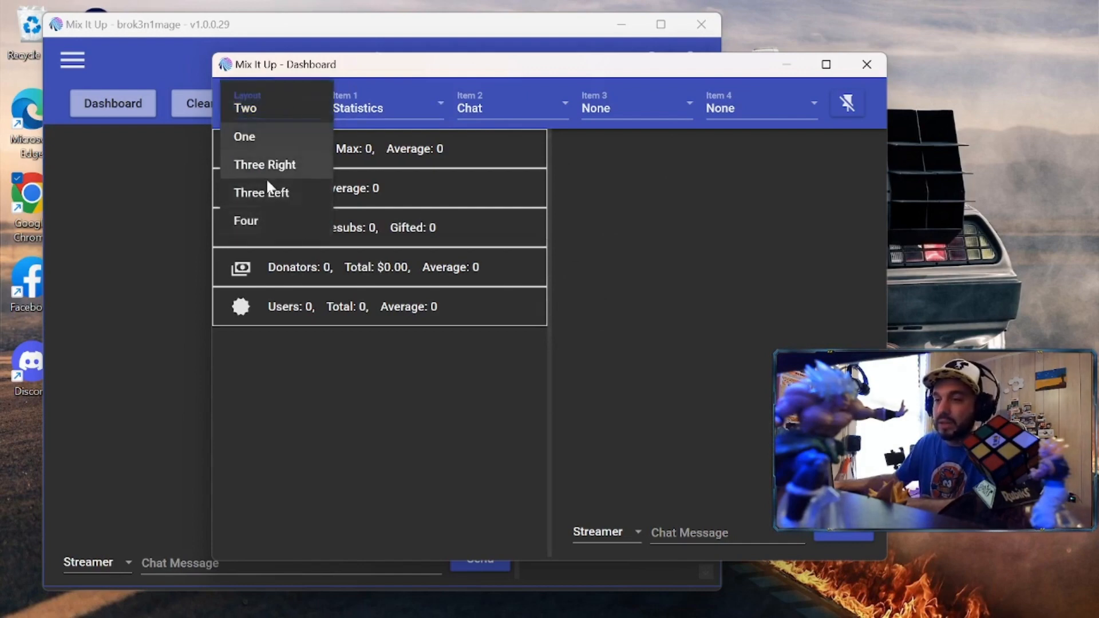
left_click(272, 139)
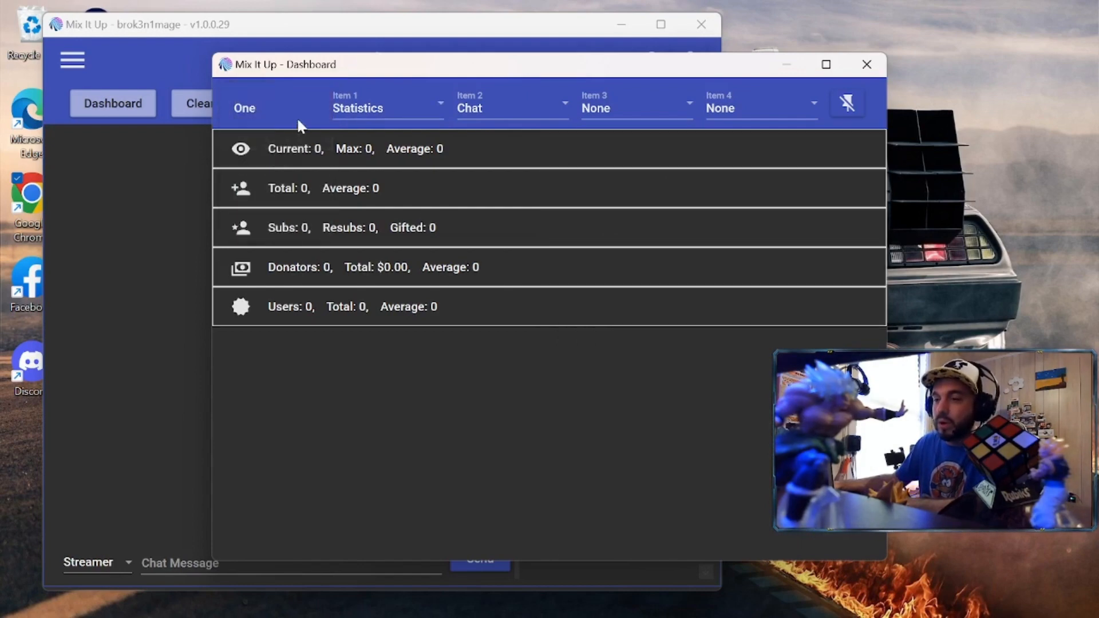
left_click(264, 109)
left_click(273, 220)
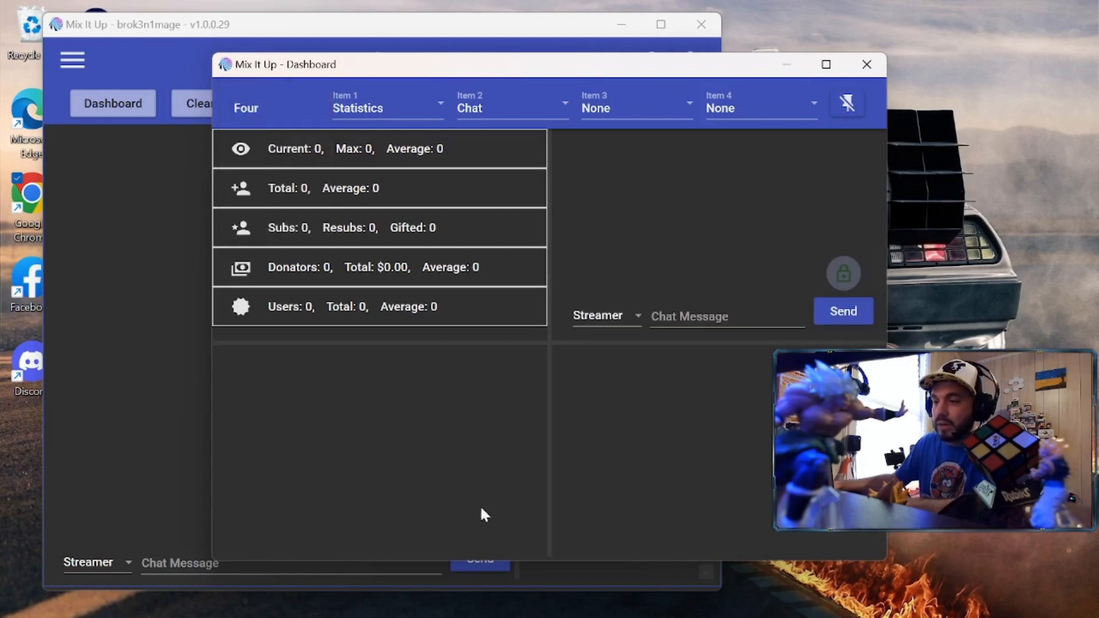
left_click(267, 107)
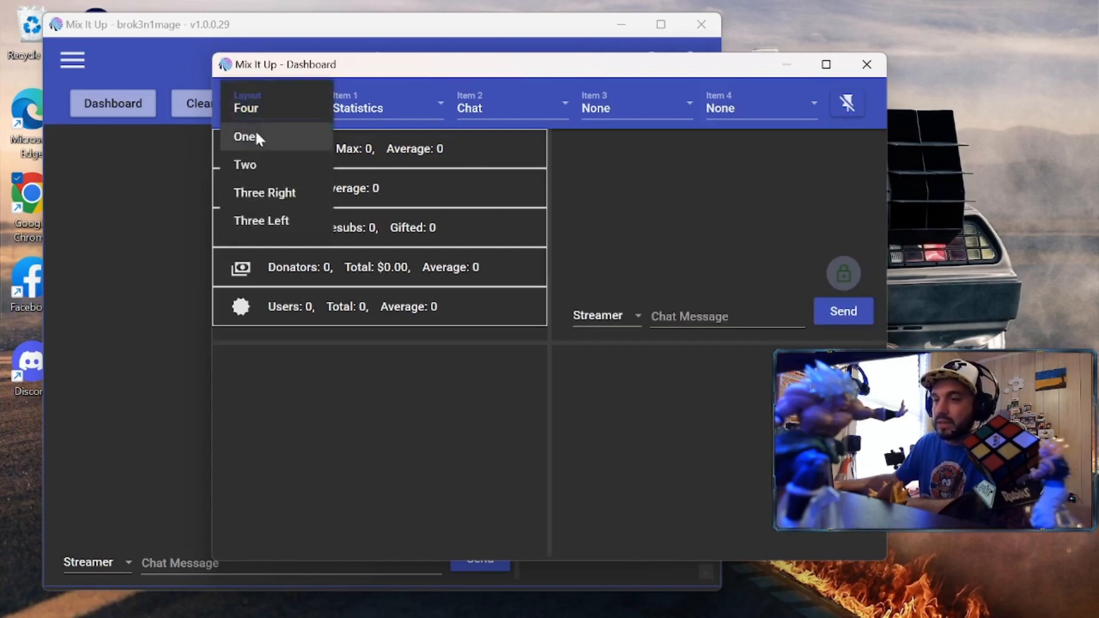
left_click(258, 163)
left_click(418, 104)
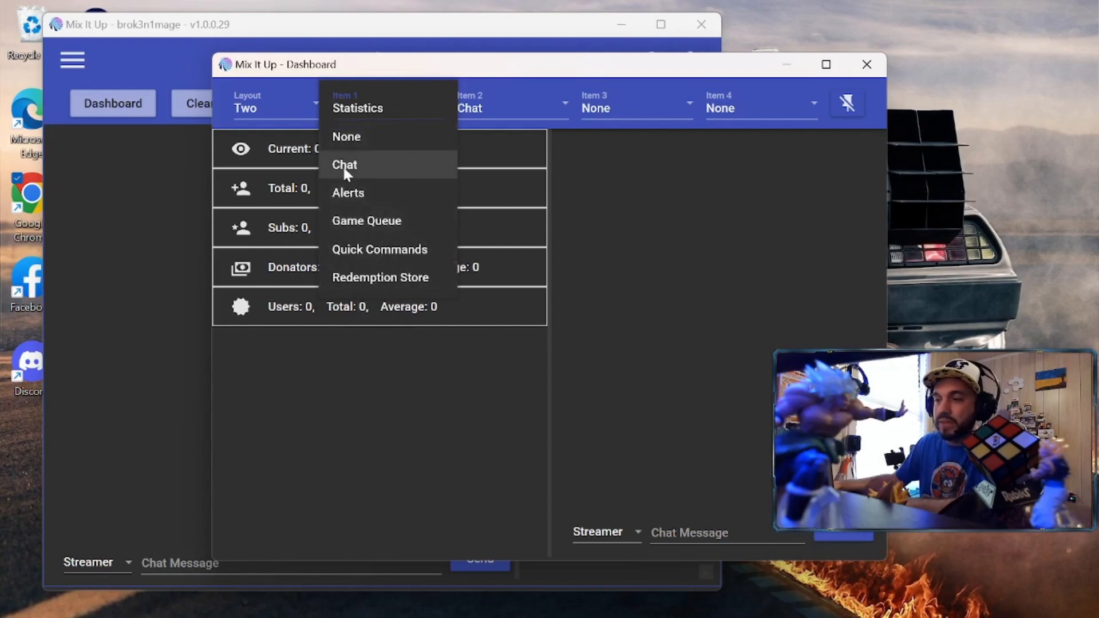
left_click(389, 63)
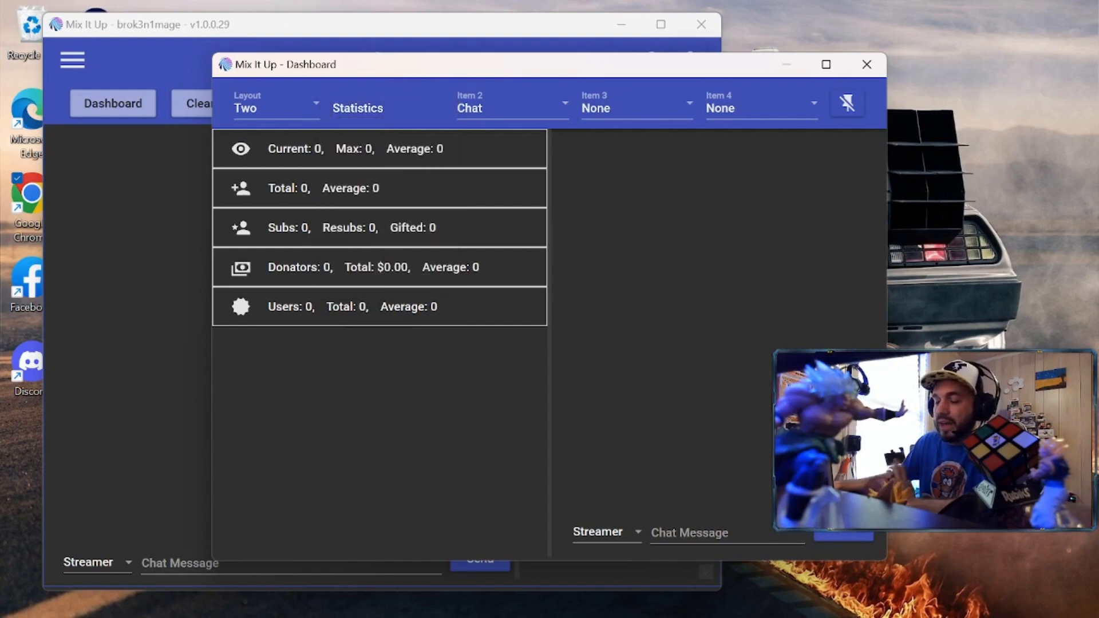
Close the Dashboard and clear all chat messages for the stream
left_click(859, 68)
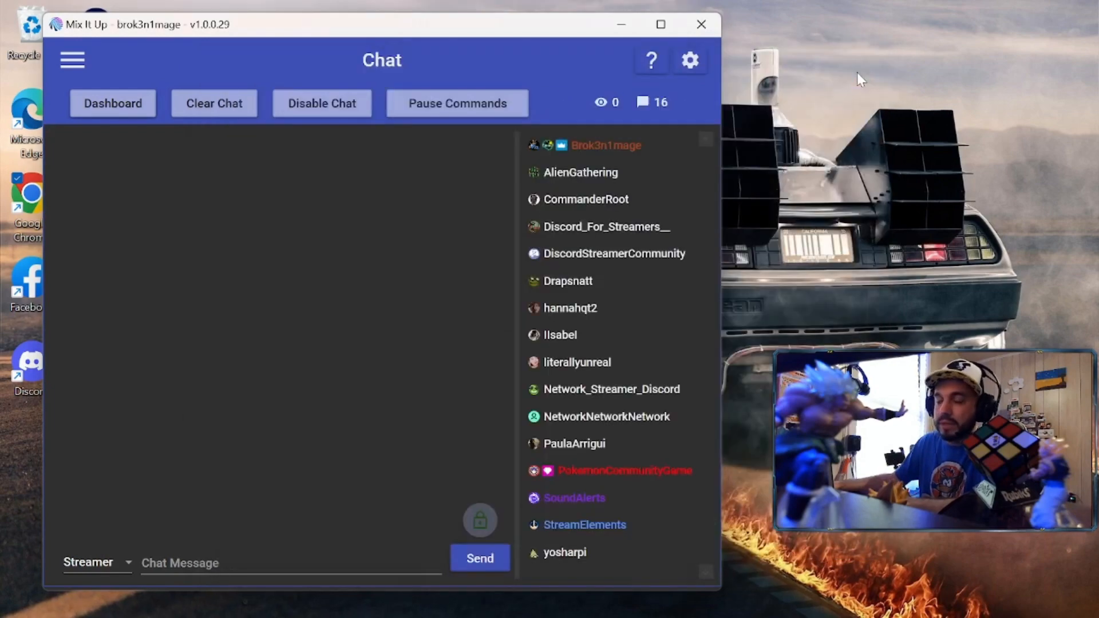
left_click(228, 112)
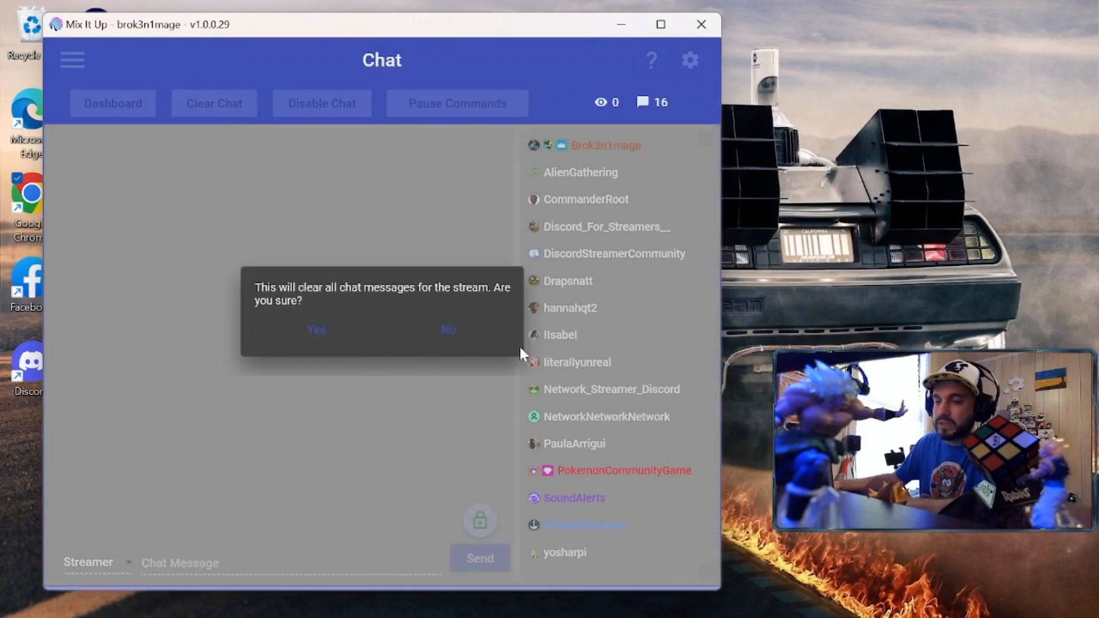
left_click(319, 335)
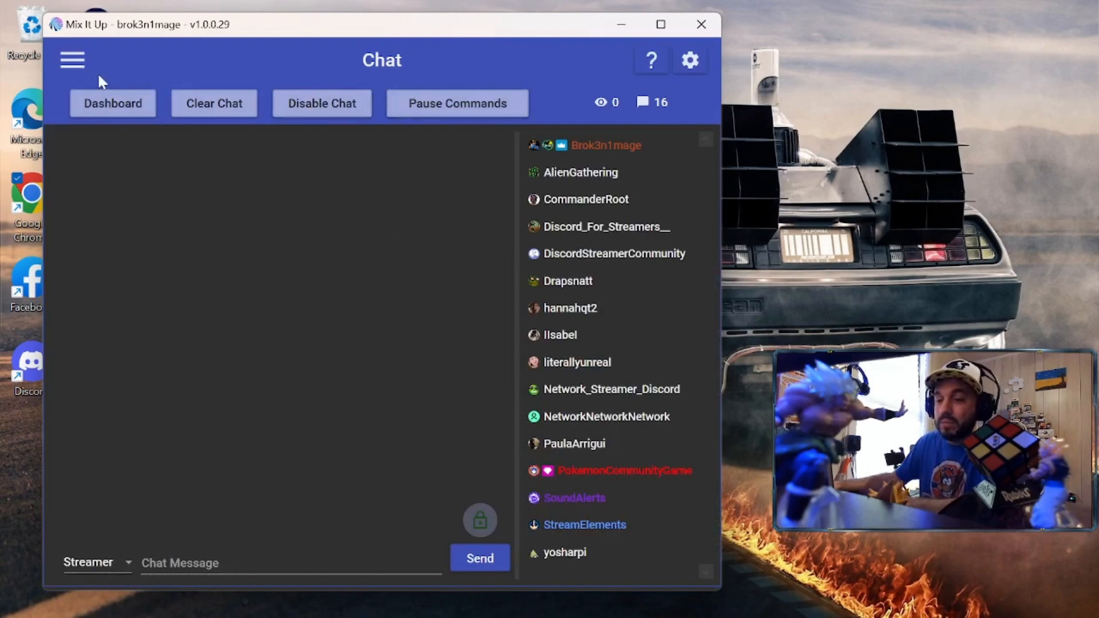
Open the hamburger menu and scroll through the app sections
left_click(71, 61)
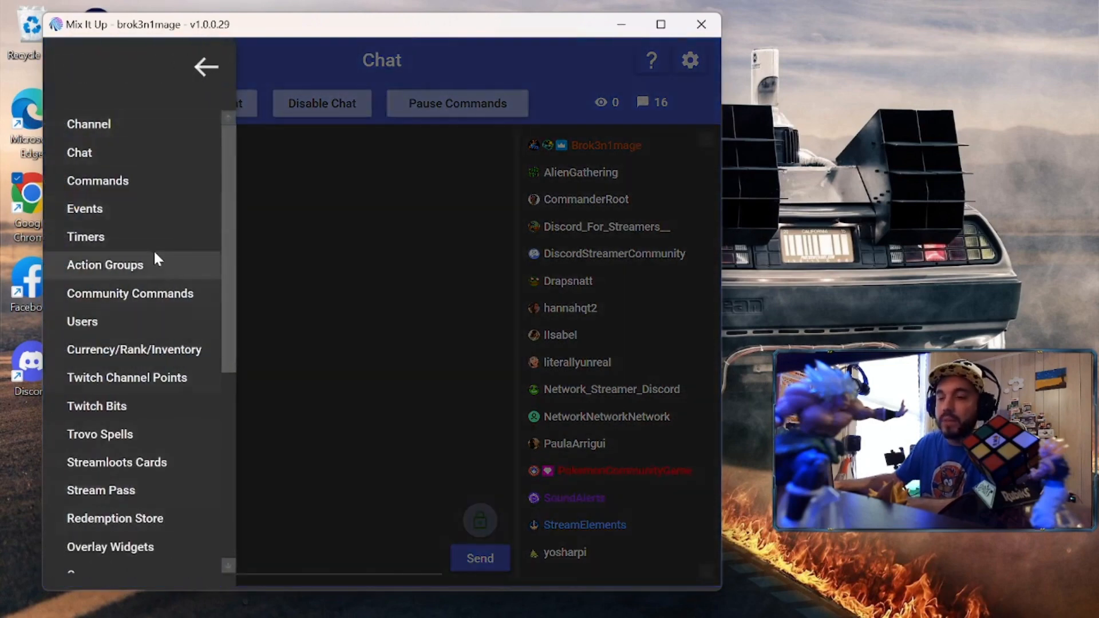
scroll(132, 204, "down", 3)
scroll(131, 204, "down", 3)
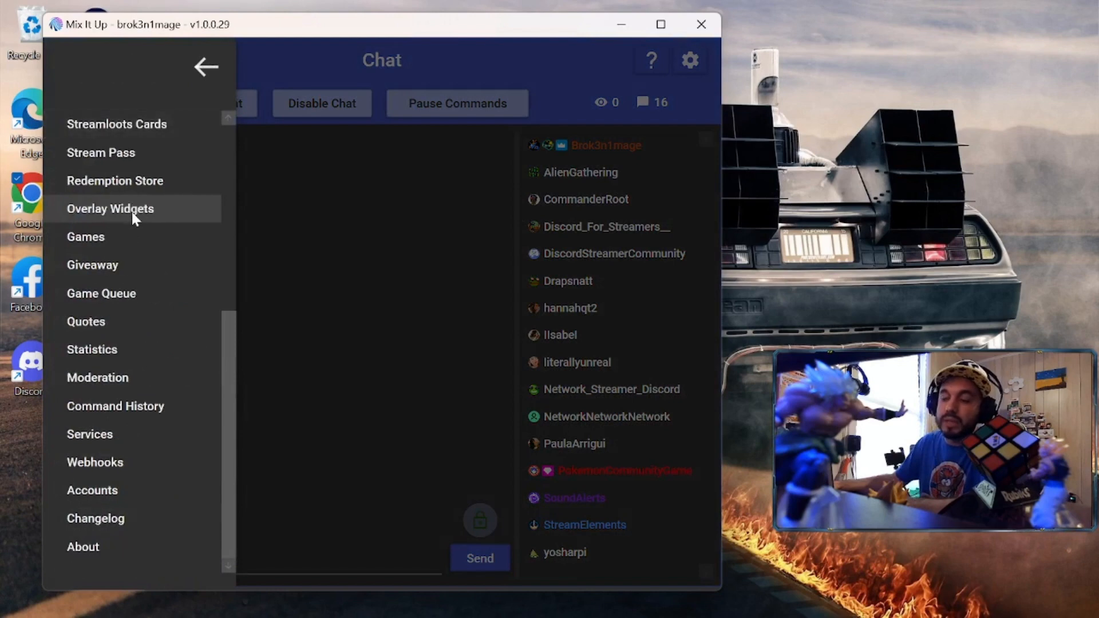
Review the signed-in Twitch streamer account on the Accounts page, then reopen the menu
left_click(91, 493)
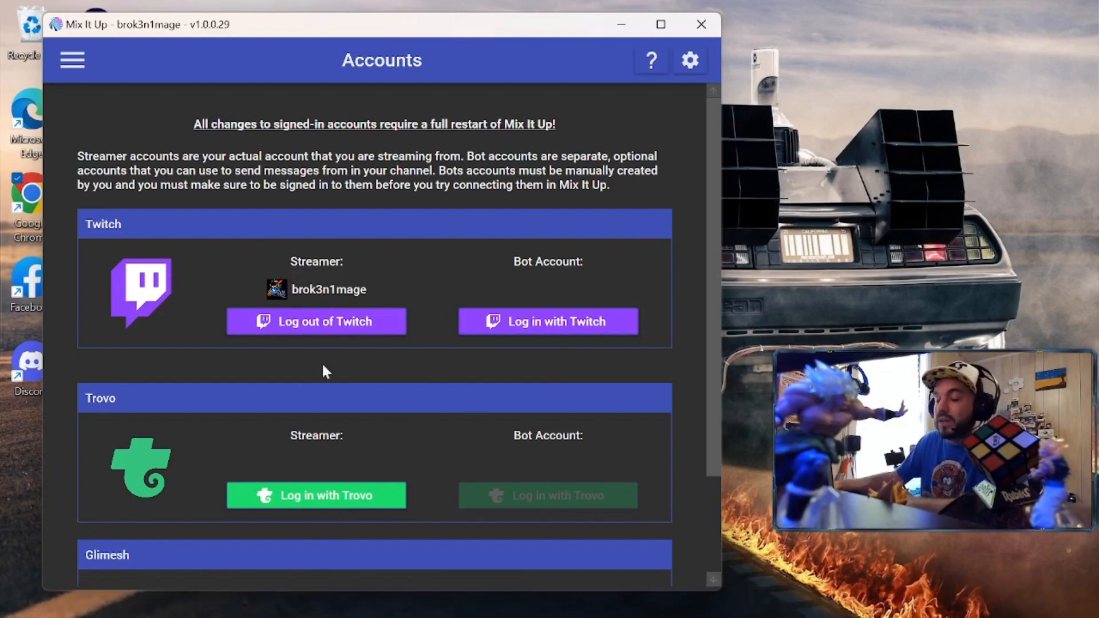
scroll(263, 386, "down", 2)
scroll(264, 386, "up", 2)
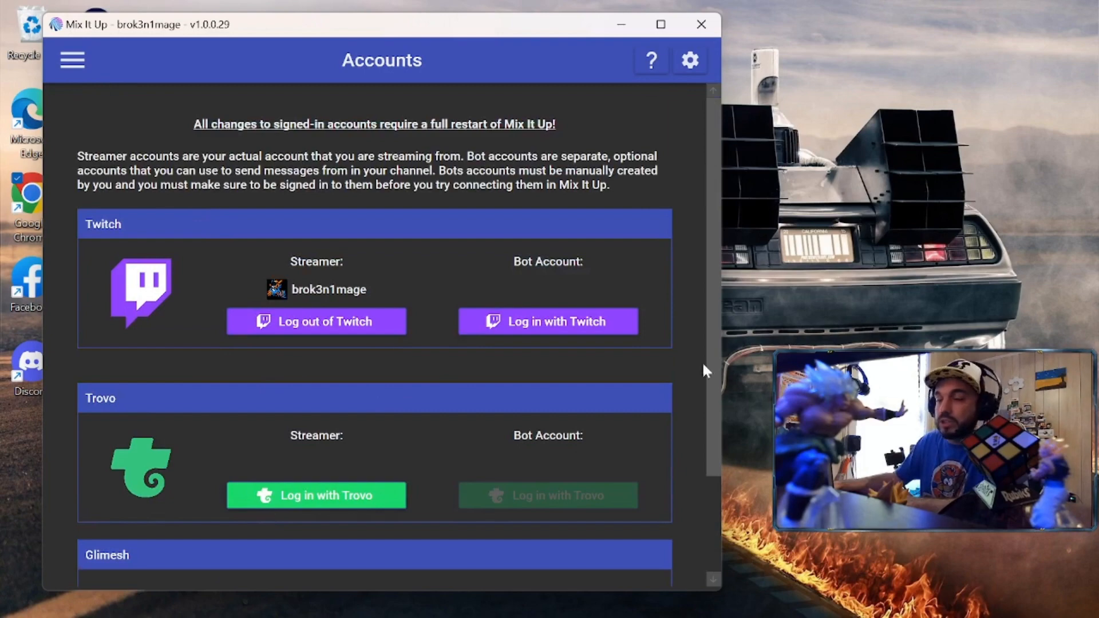
left_click(73, 62)
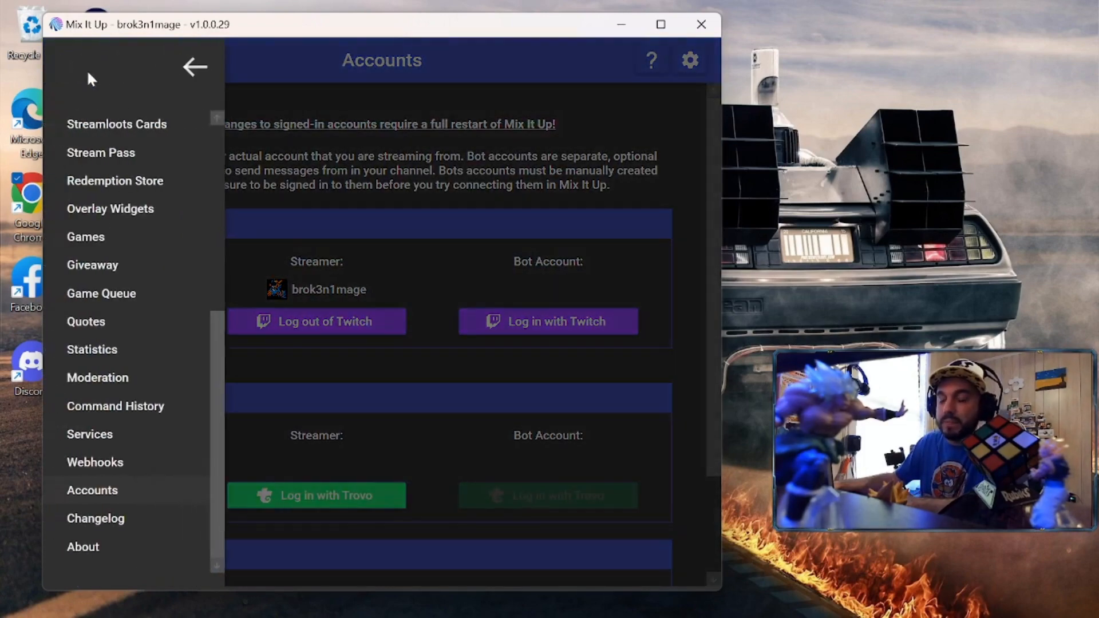
Disconnect the OBS Studio service on the Services page
left_click(115, 437)
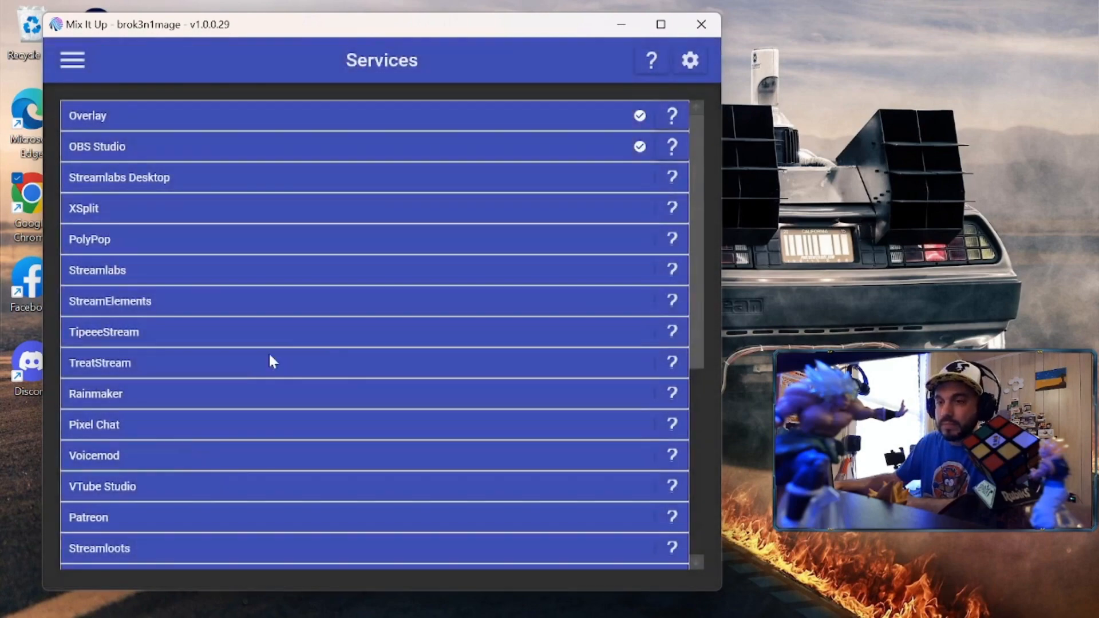
scroll(353, 367, "down", 3)
scroll(354, 367, "up", 3)
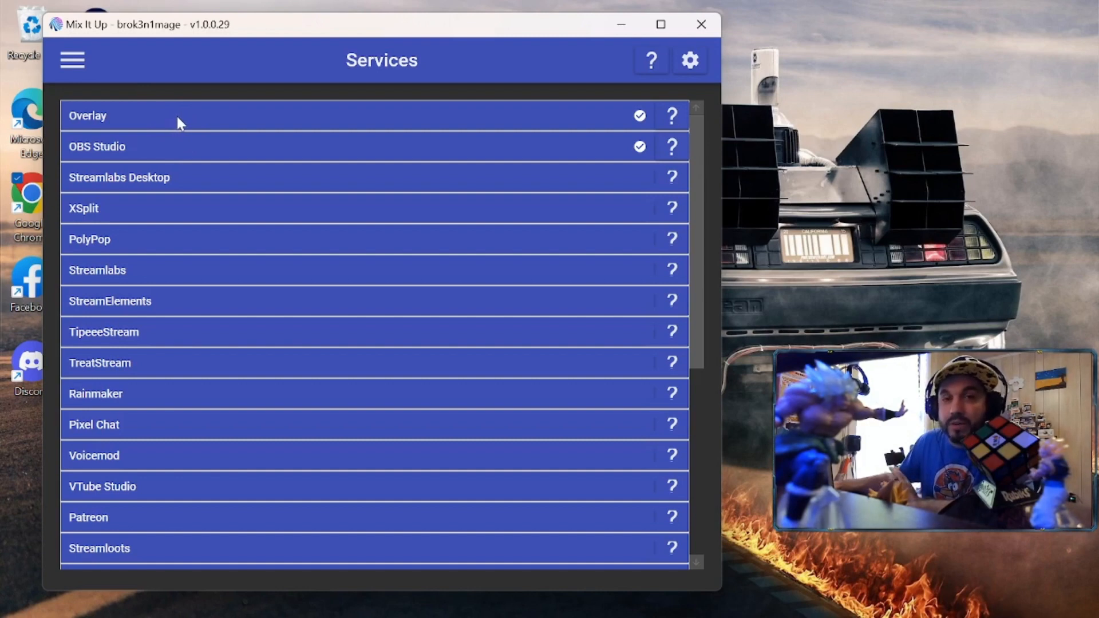
left_click(176, 147)
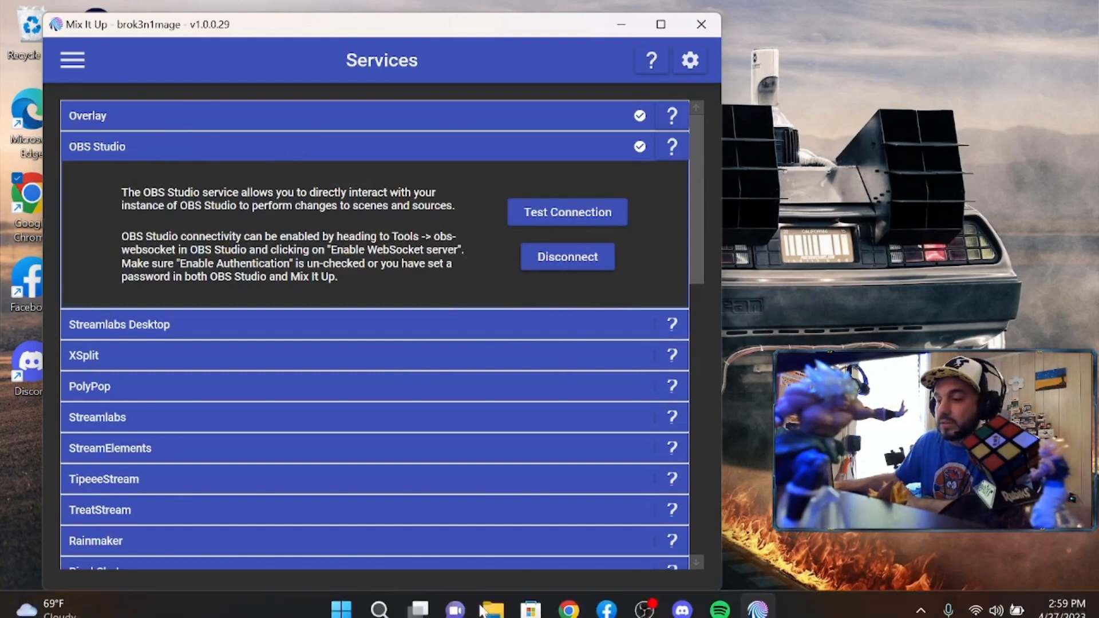
left_click(564, 260)
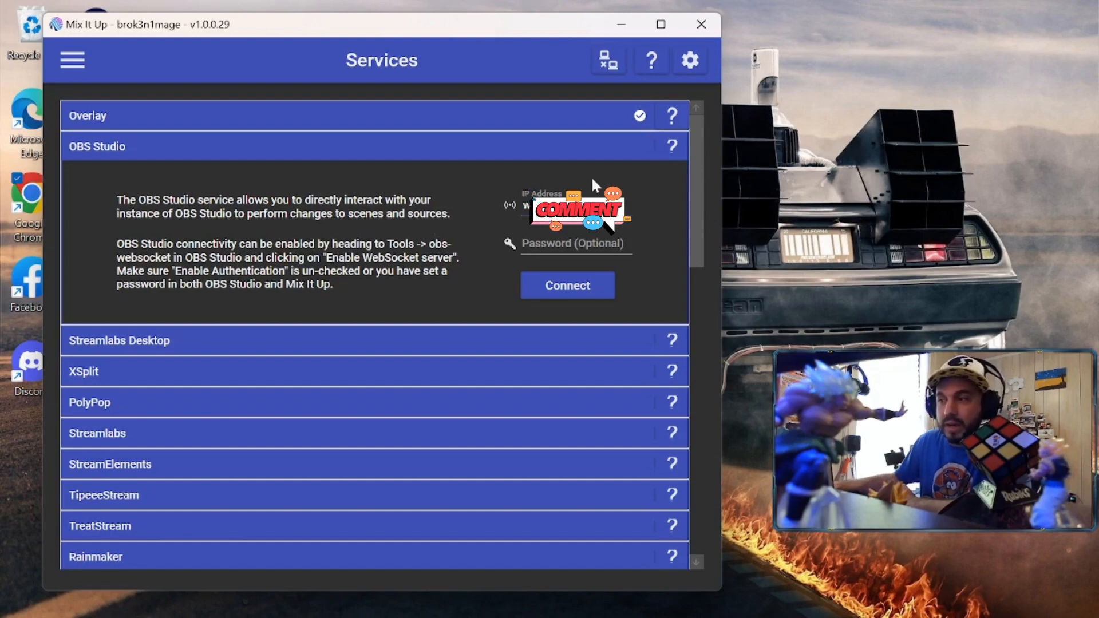
Bring the OBS Studio window to the front from the taskbar
scroll(386, 235, "down", 10)
scroll(386, 233, "up", 10)
scroll(385, 236, "down", 10)
scroll(386, 238, "up", 10)
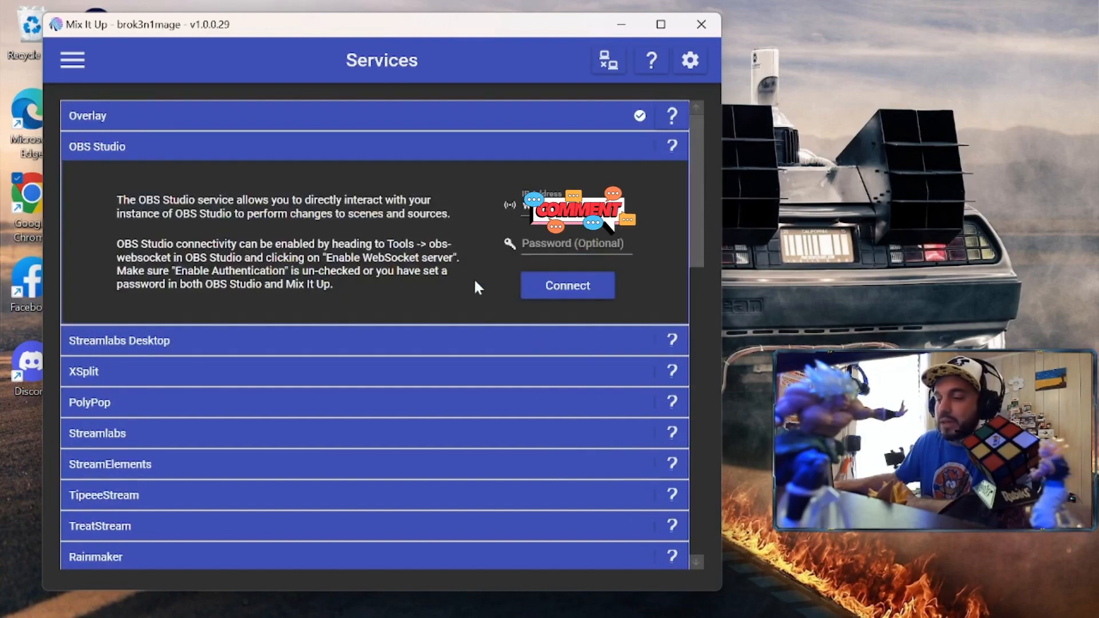
left_click(646, 600)
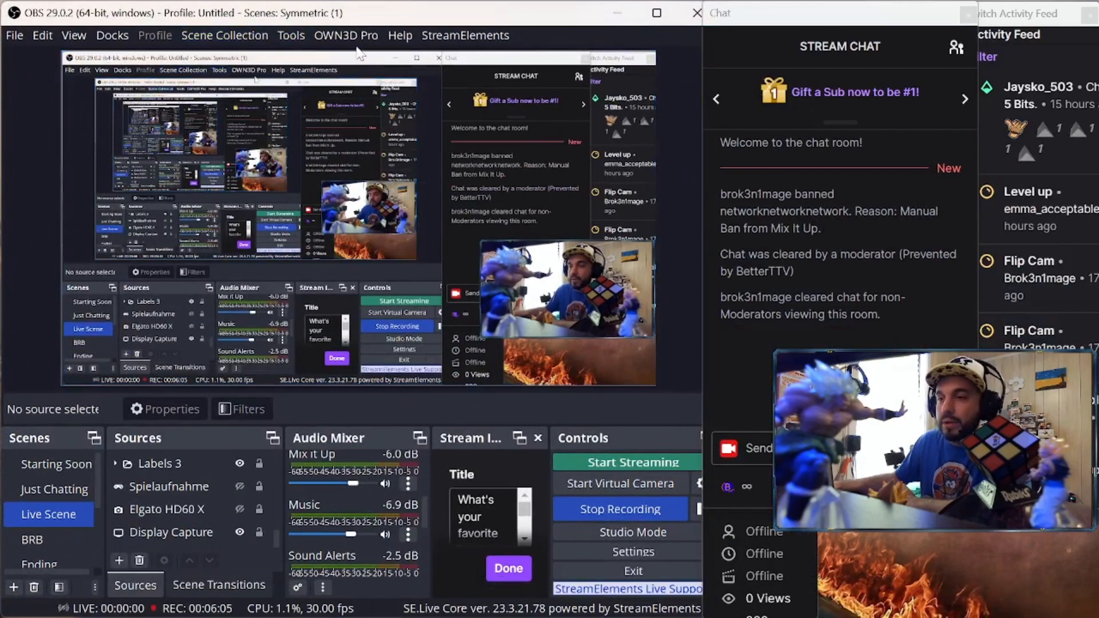
Open OBS WebSocket Server Settings (port 4455) and request Show Connect Info
left_click(290, 36)
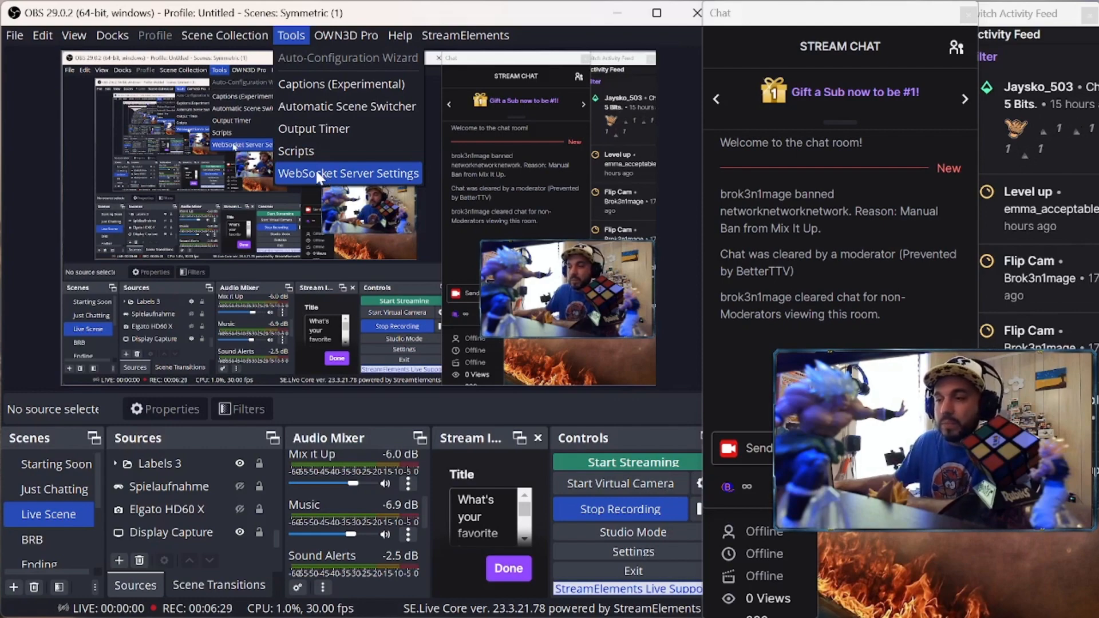
left_click(318, 171)
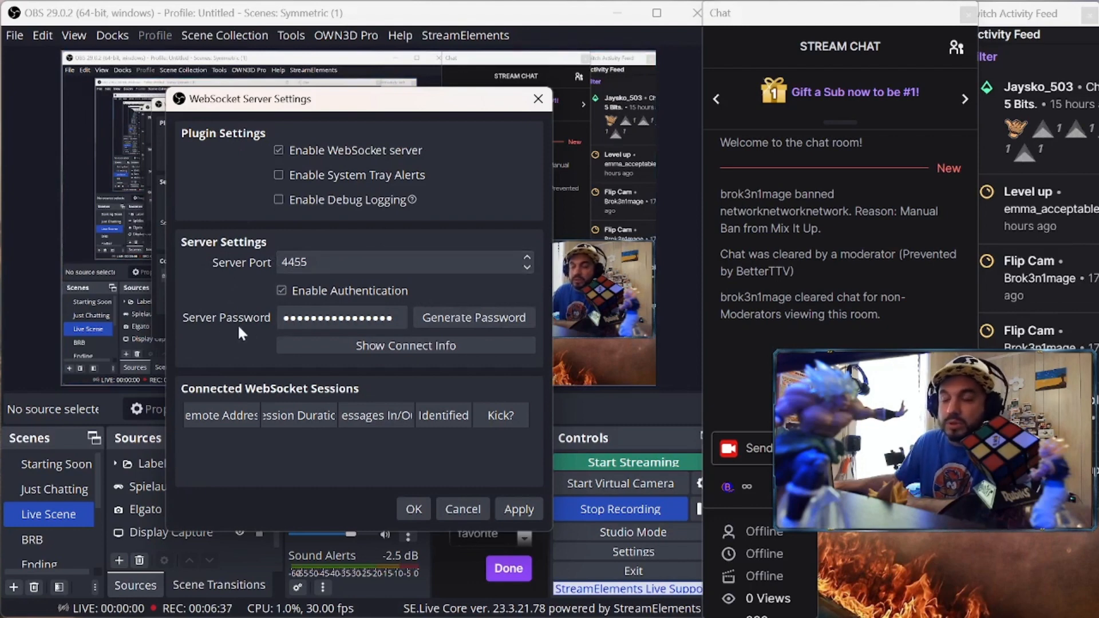
left_click(462, 319)
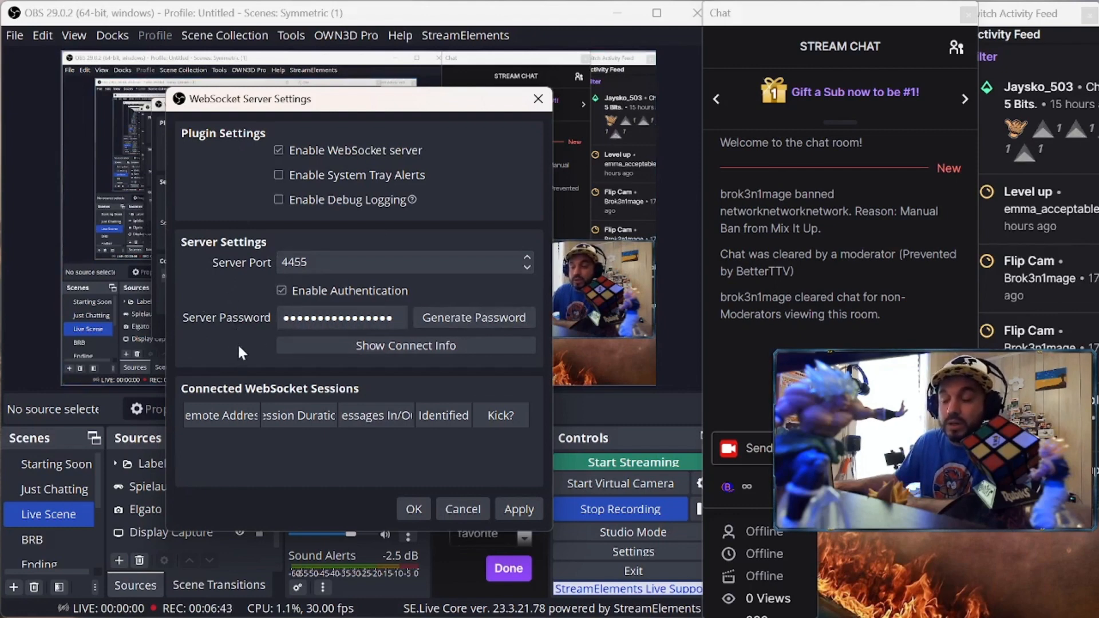
left_click(403, 343)
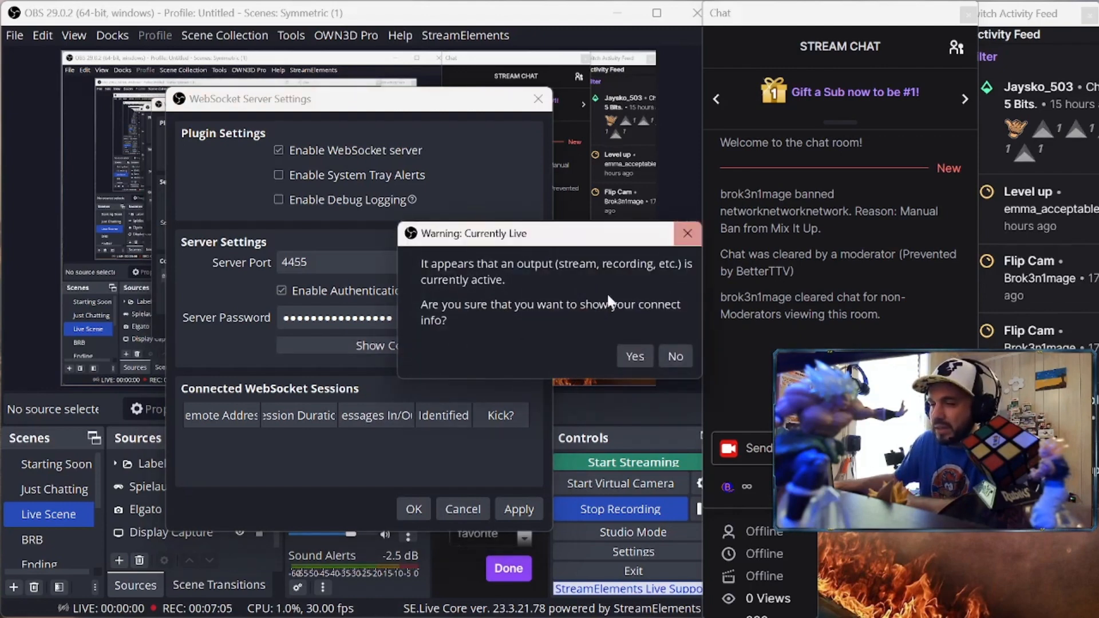
Accept the live warning, review the WebSocket connect info, and close both dialogs
left_click(635, 358)
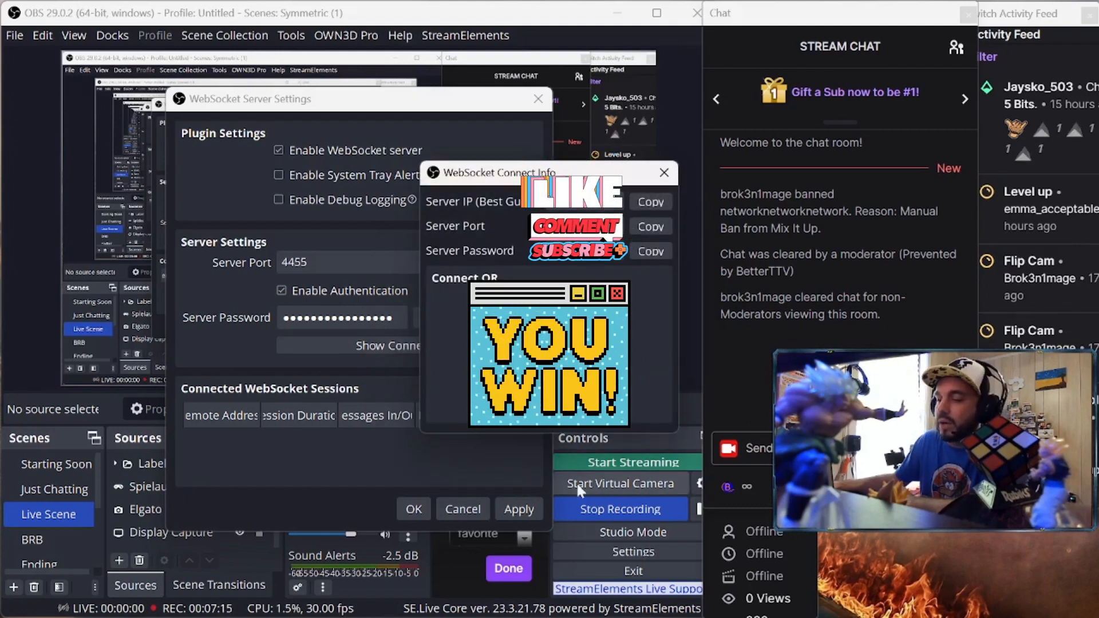
mouse_move(656, 611)
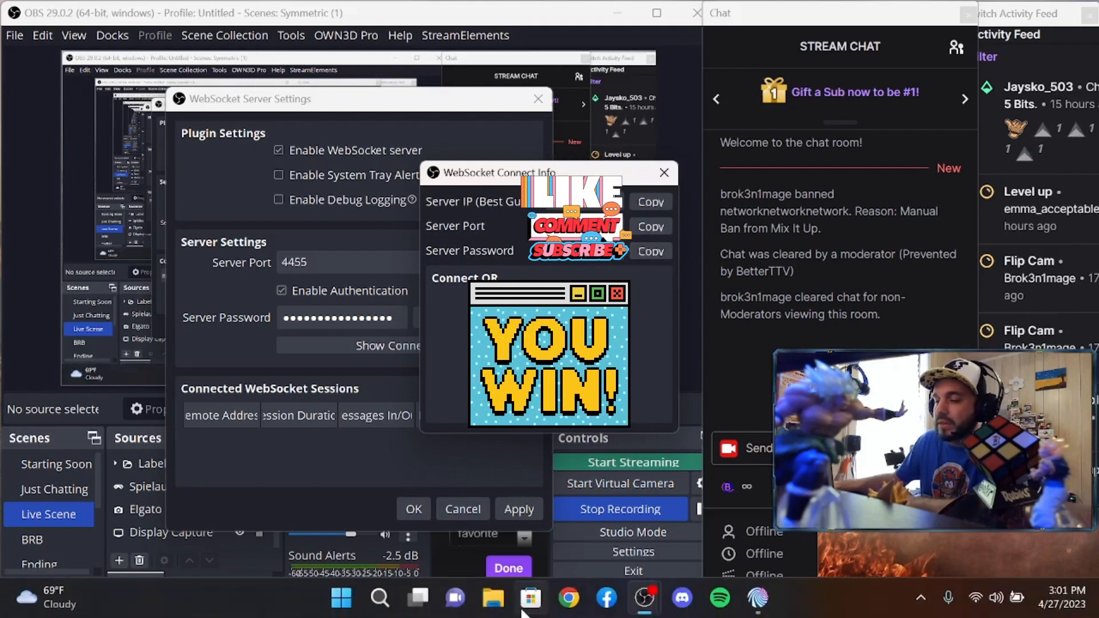
left_click(664, 173)
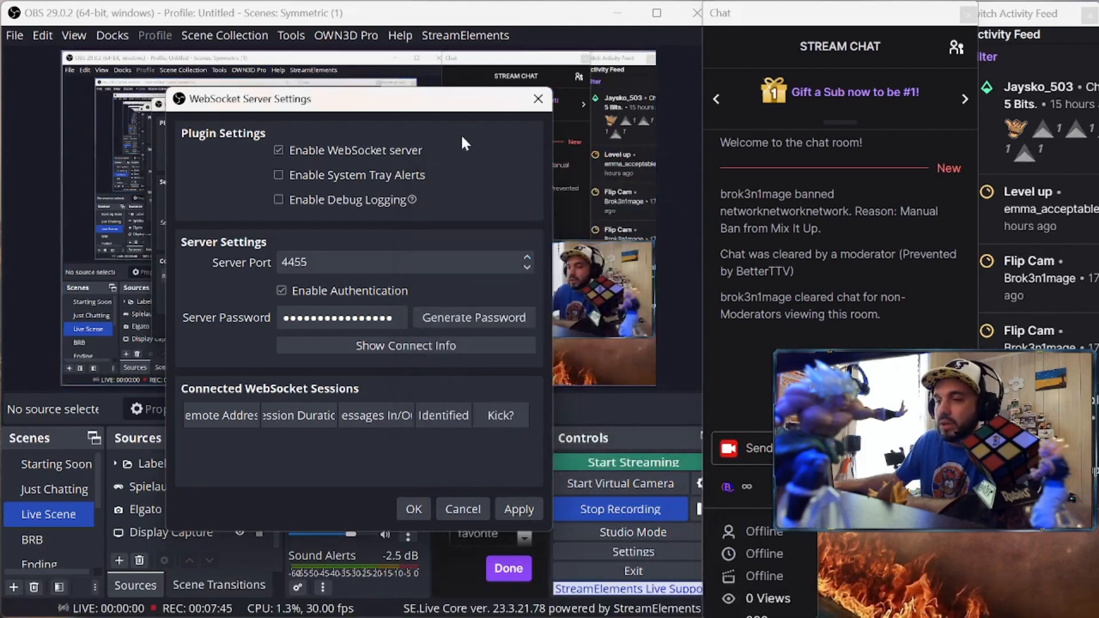
left_click(539, 99)
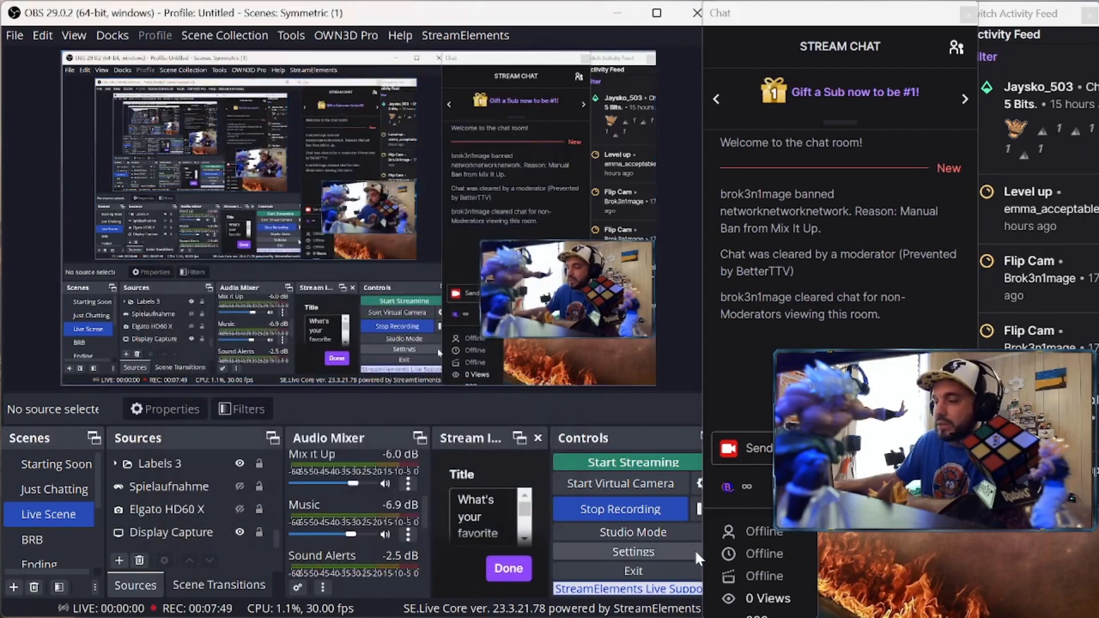
mouse_move(708, 617)
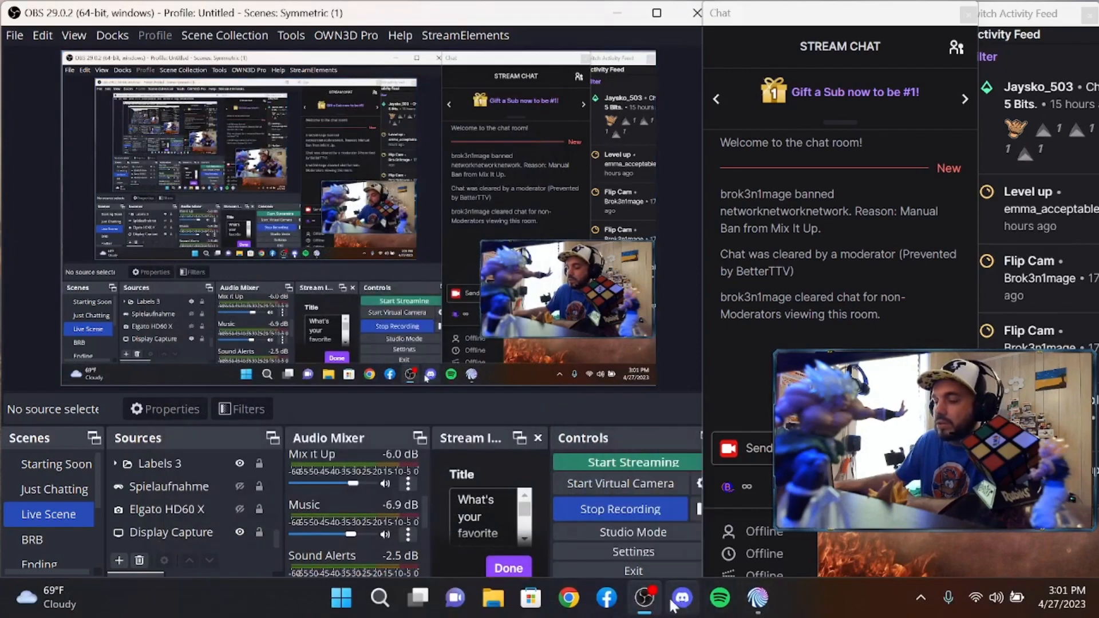
Paste the WebSocket password into Mix It Up's OBS Studio field and connect
left_click(758, 600)
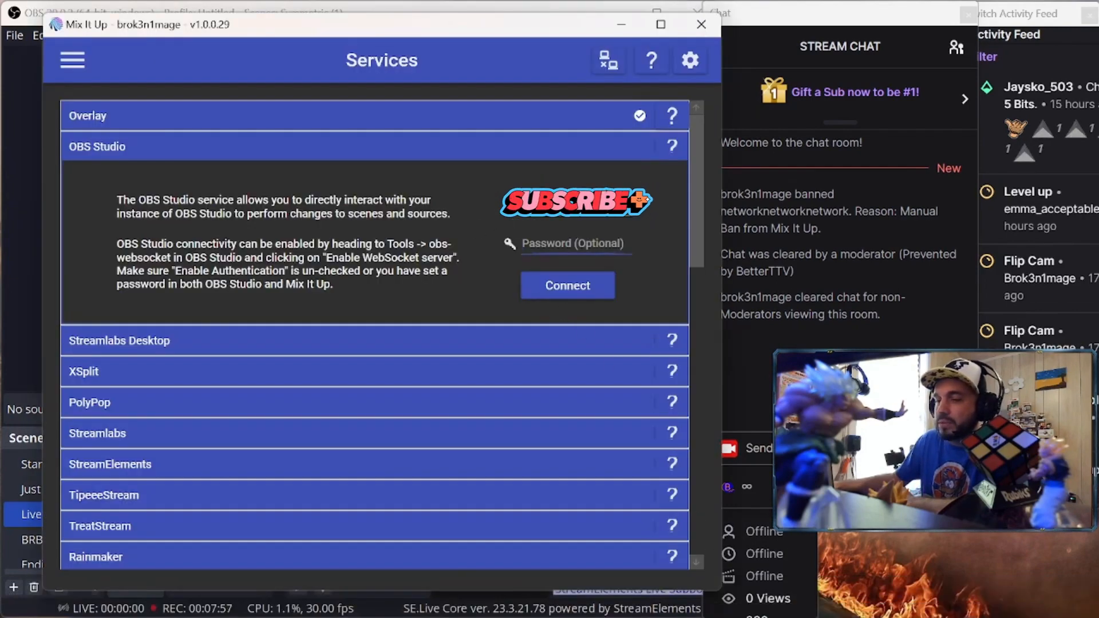
key("ctrl+v")
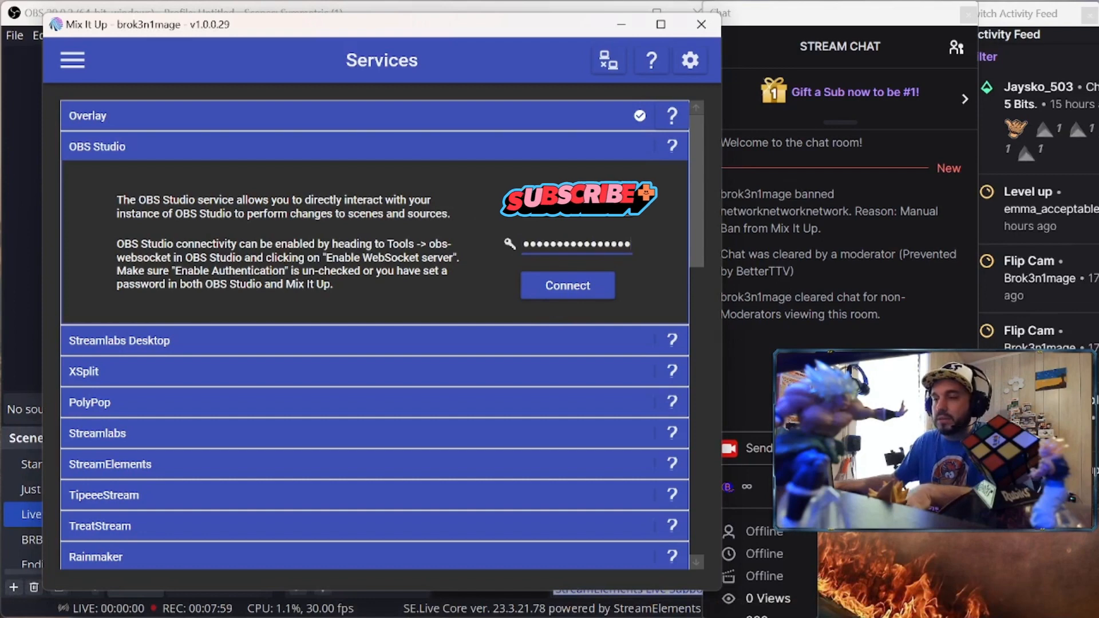
left_click(570, 291)
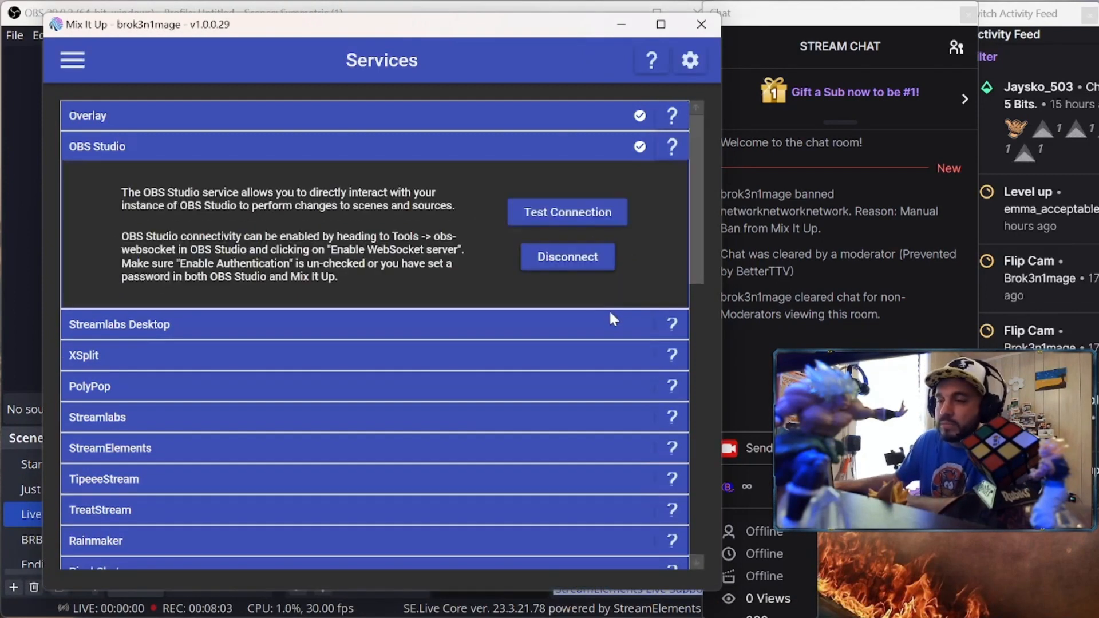
Run the OBS Studio connection test, acknowledge the success message, and collapse the OBS Studio row
left_click(607, 215)
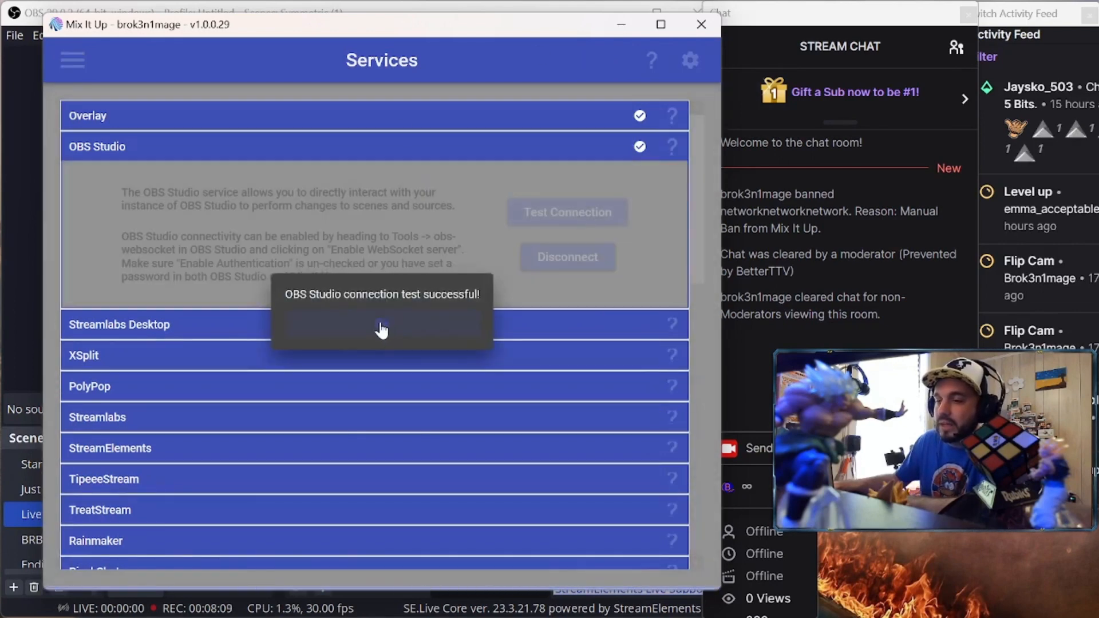
left_click(384, 332)
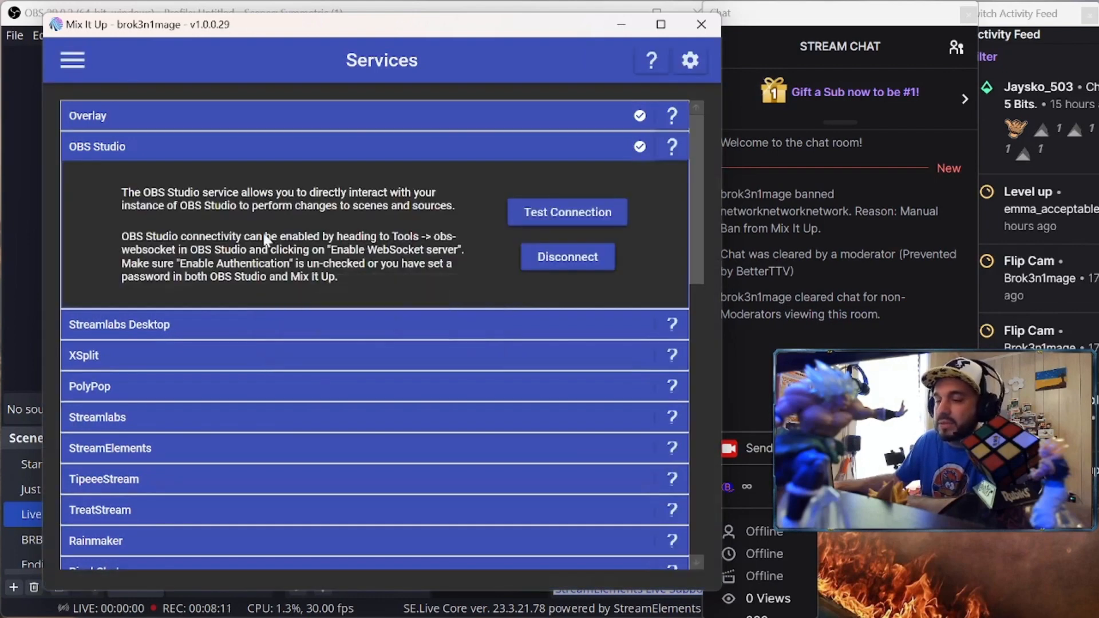
left_click(354, 146)
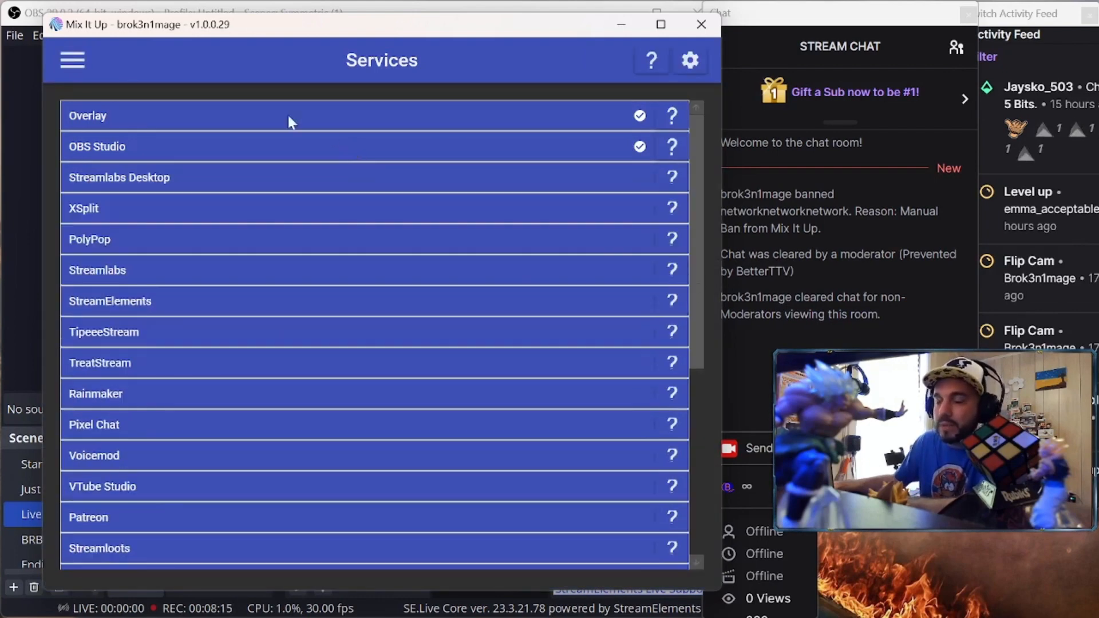
left_click(371, 123)
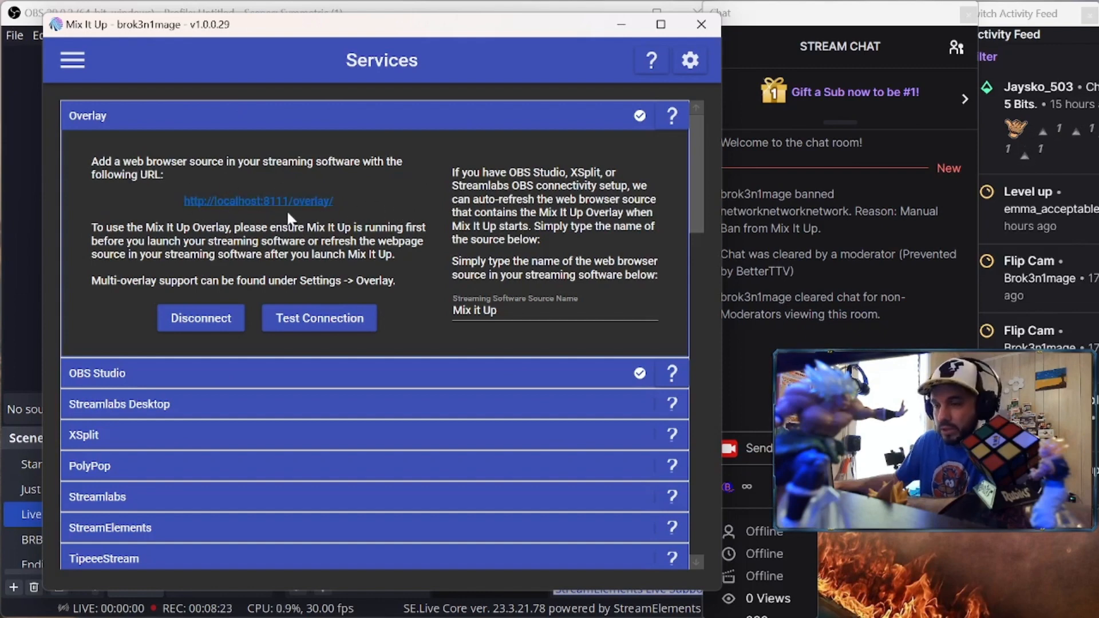
left_click(252, 208)
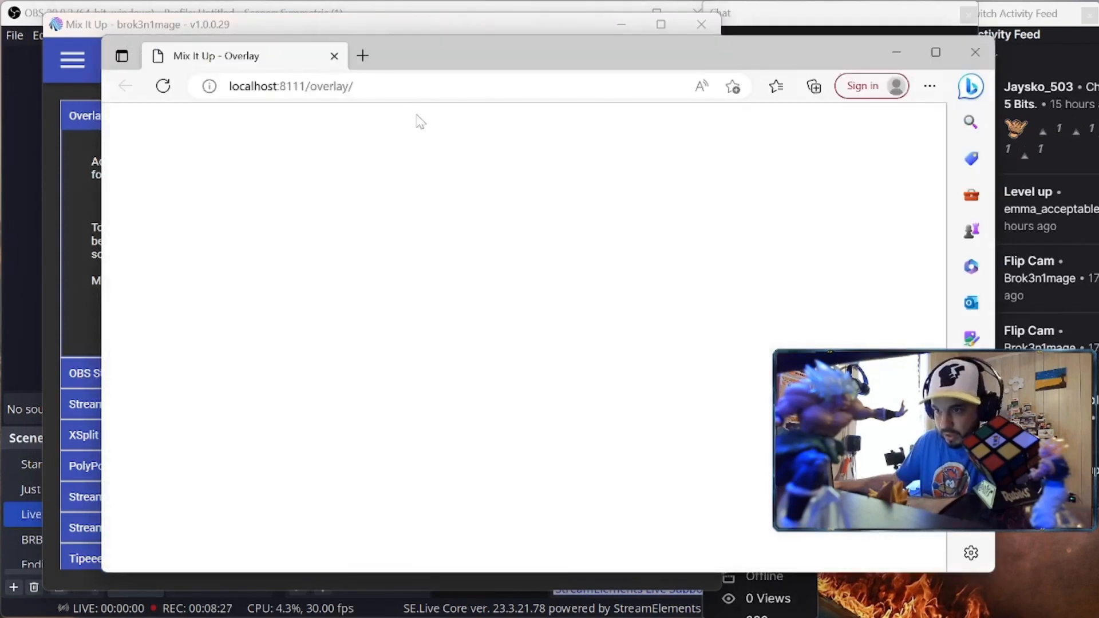
left_click_drag(361, 87, 223, 88)
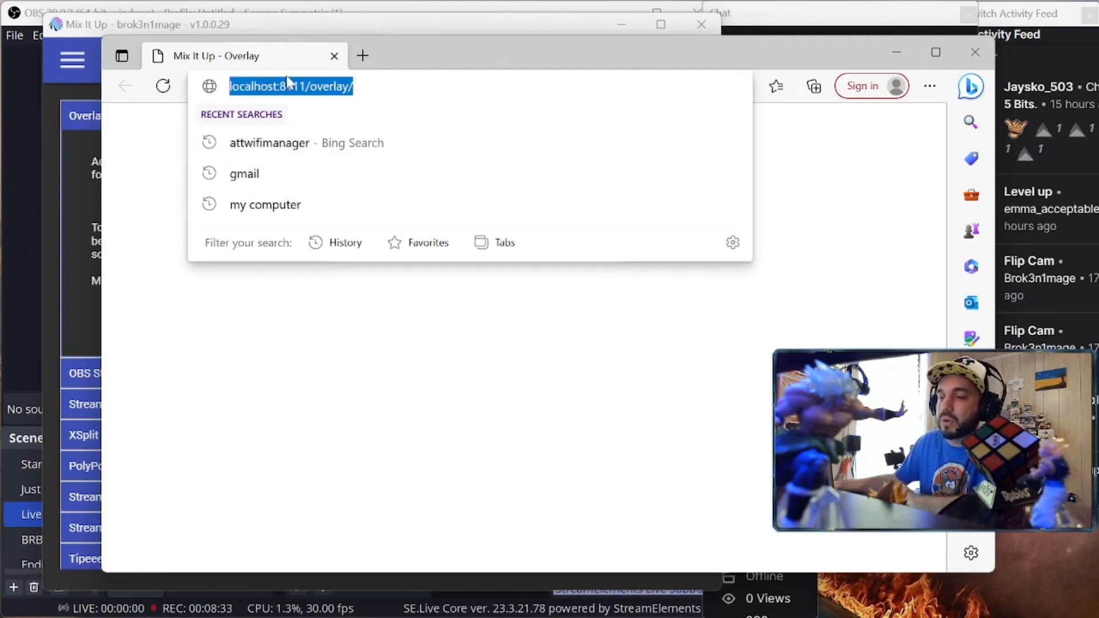
left_click(896, 54)
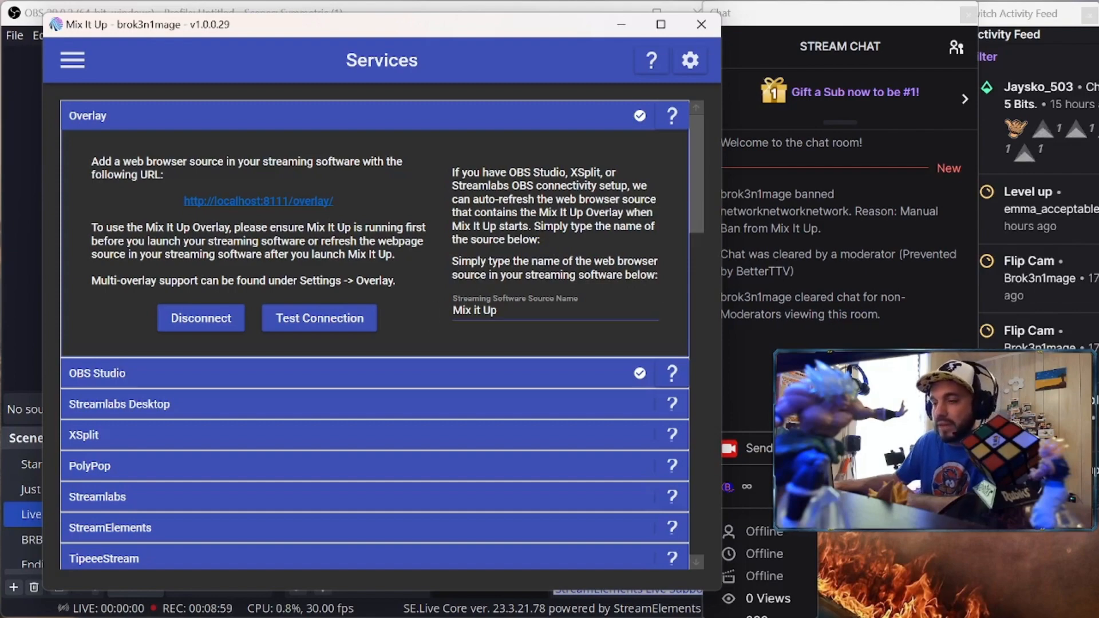
left_click(626, 26)
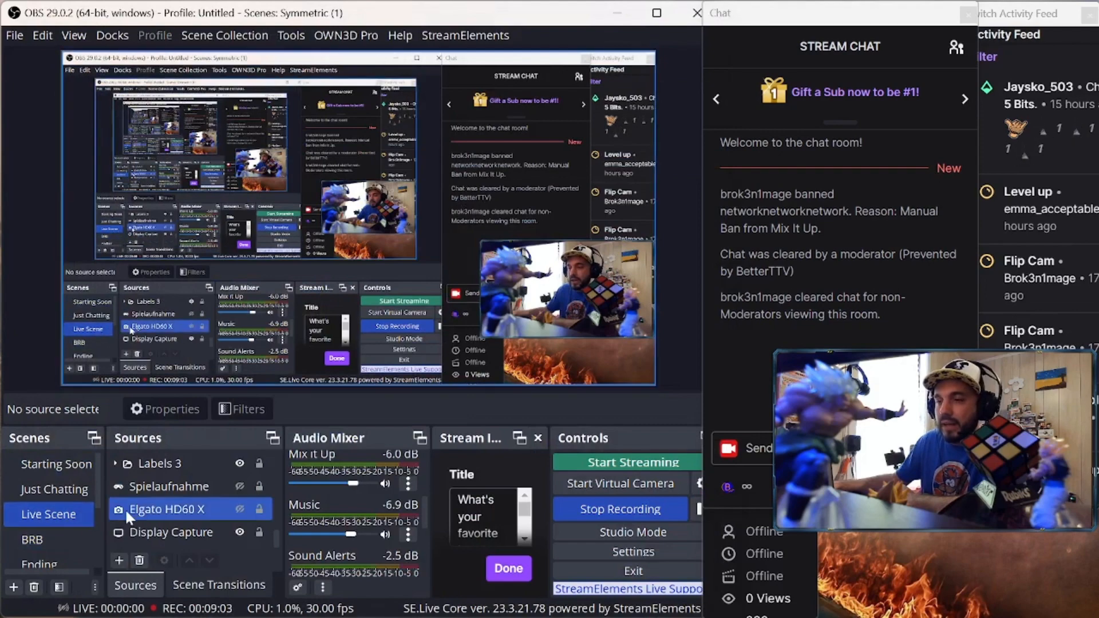
scroll(159, 513, "down", 5)
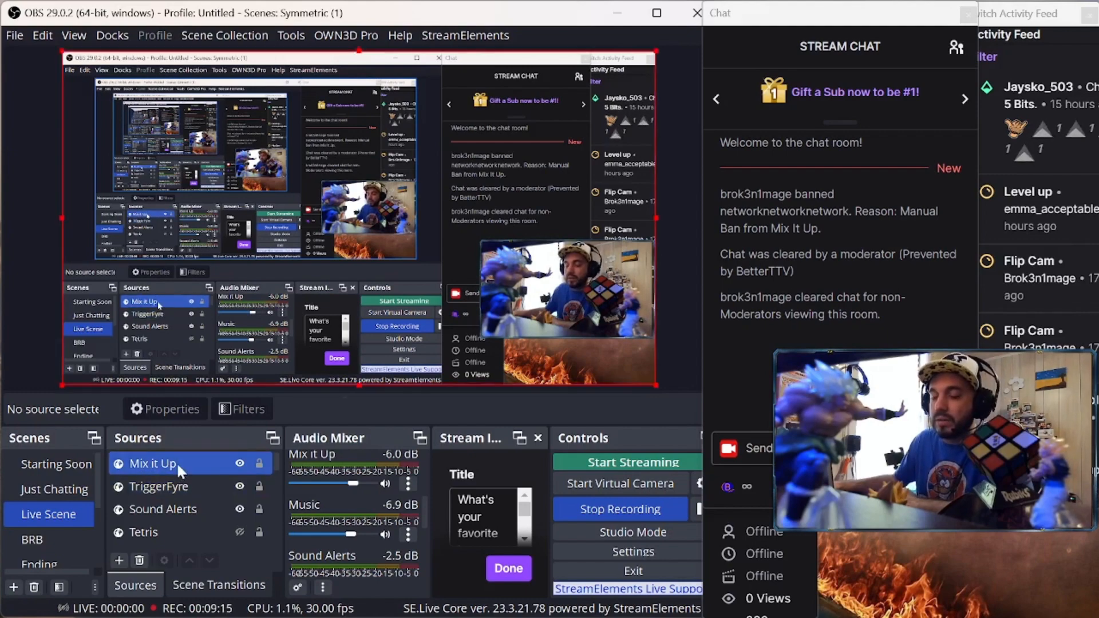
double_click(177, 462)
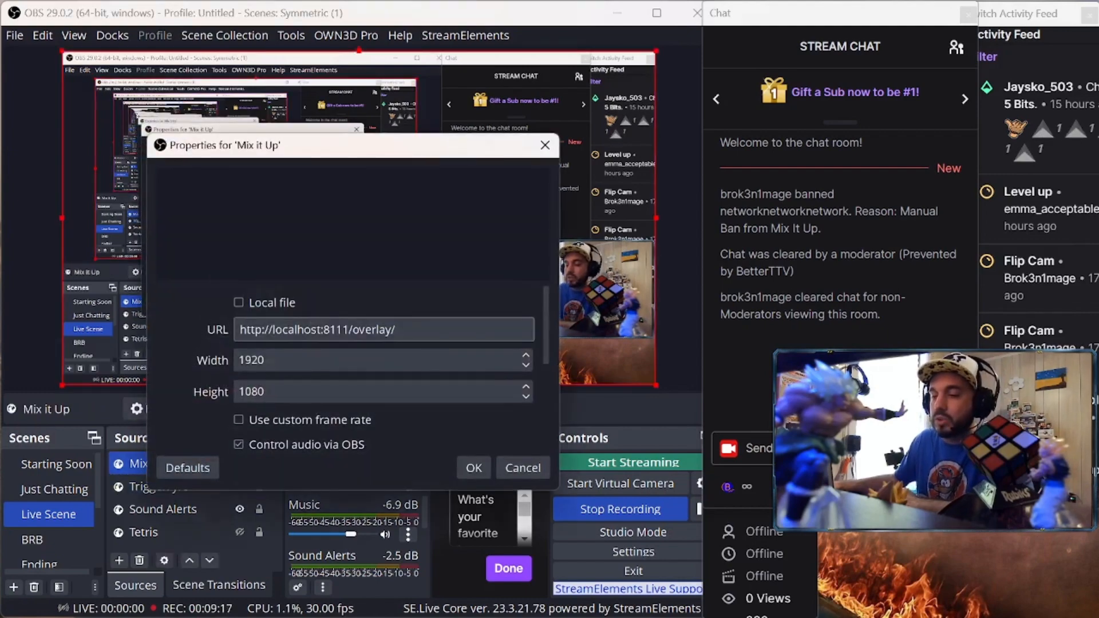
left_click_drag(402, 330, 251, 330)
left_click(249, 331)
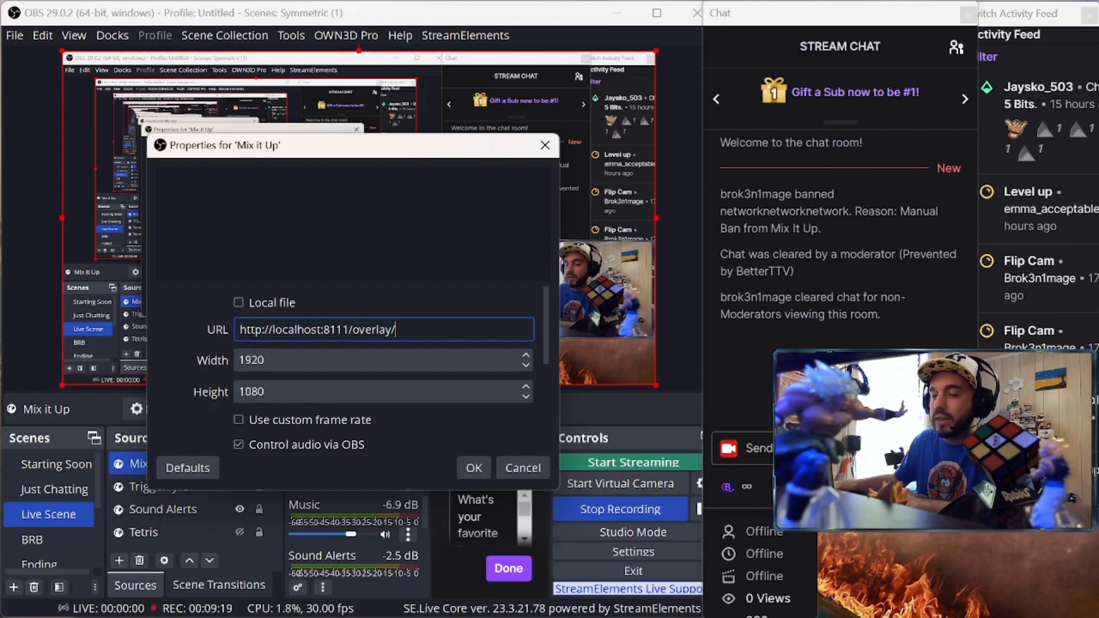
left_click_drag(402, 330, 238, 330)
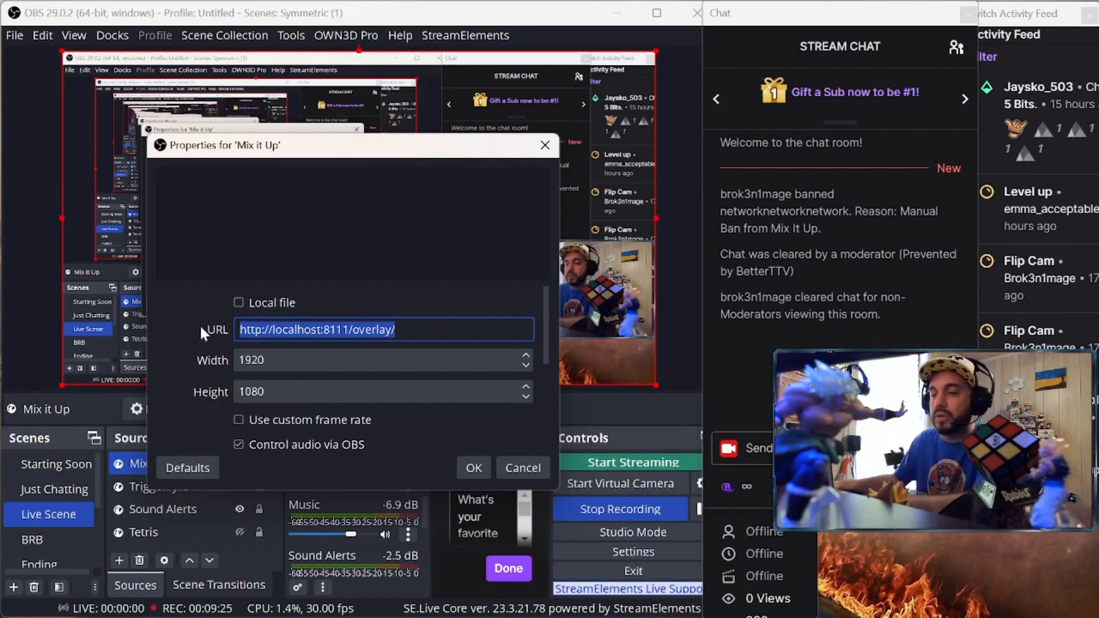
left_click(170, 303)
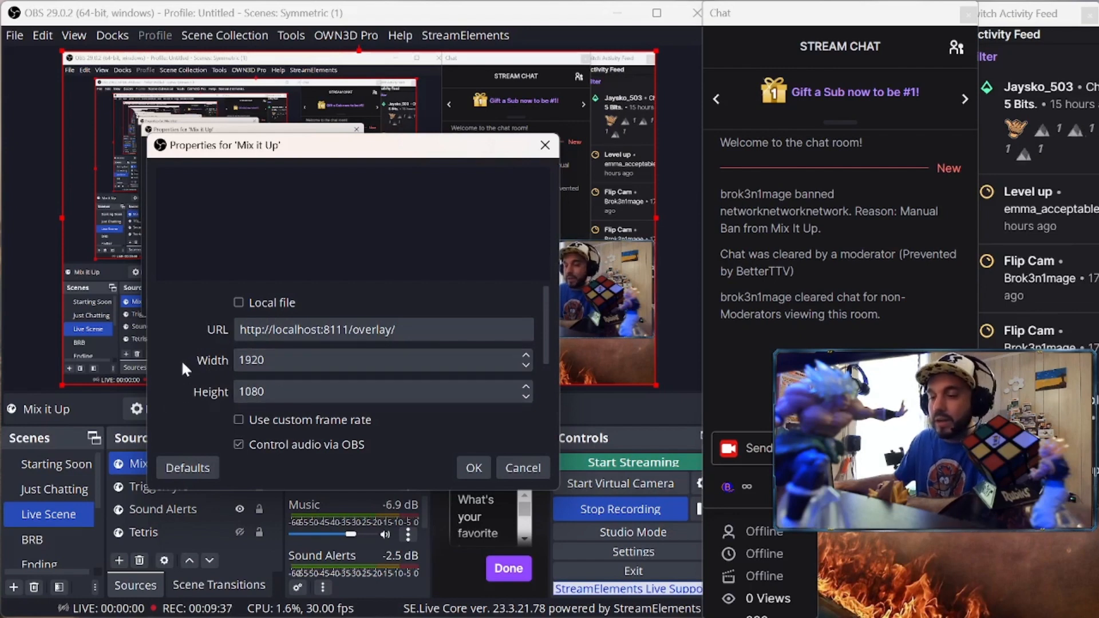
scroll(182, 362, "down", 1)
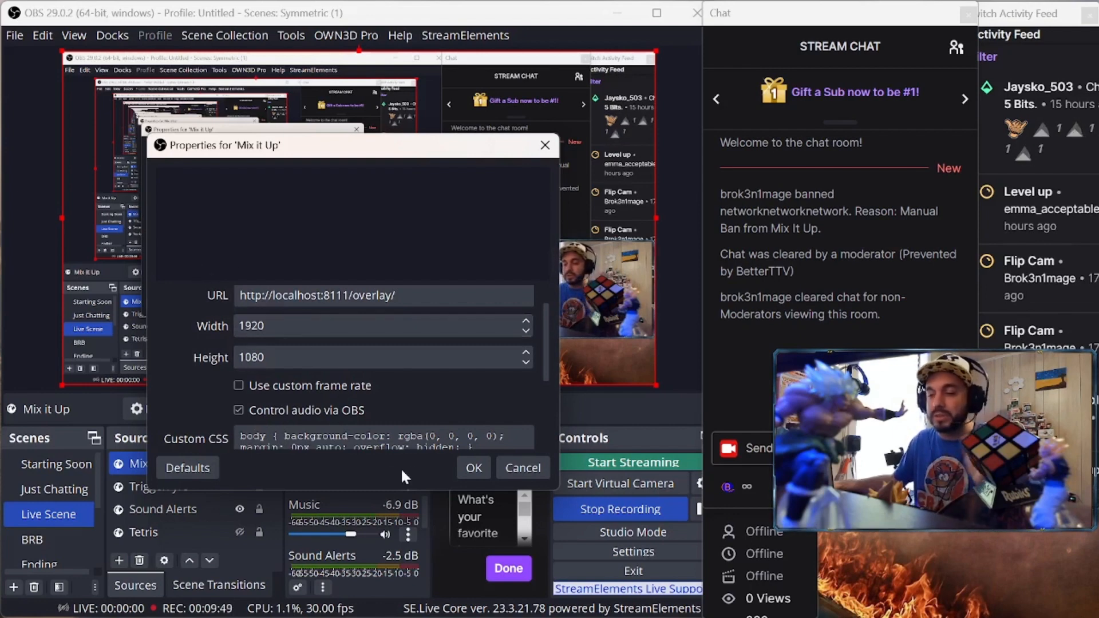
left_click(474, 467)
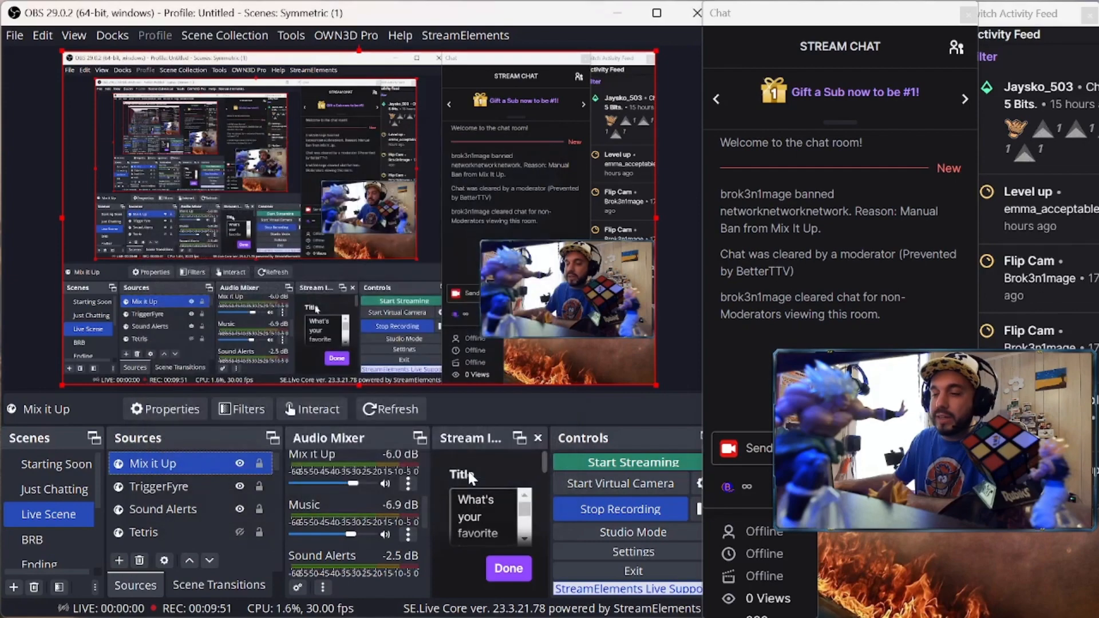
mouse_move(499, 615)
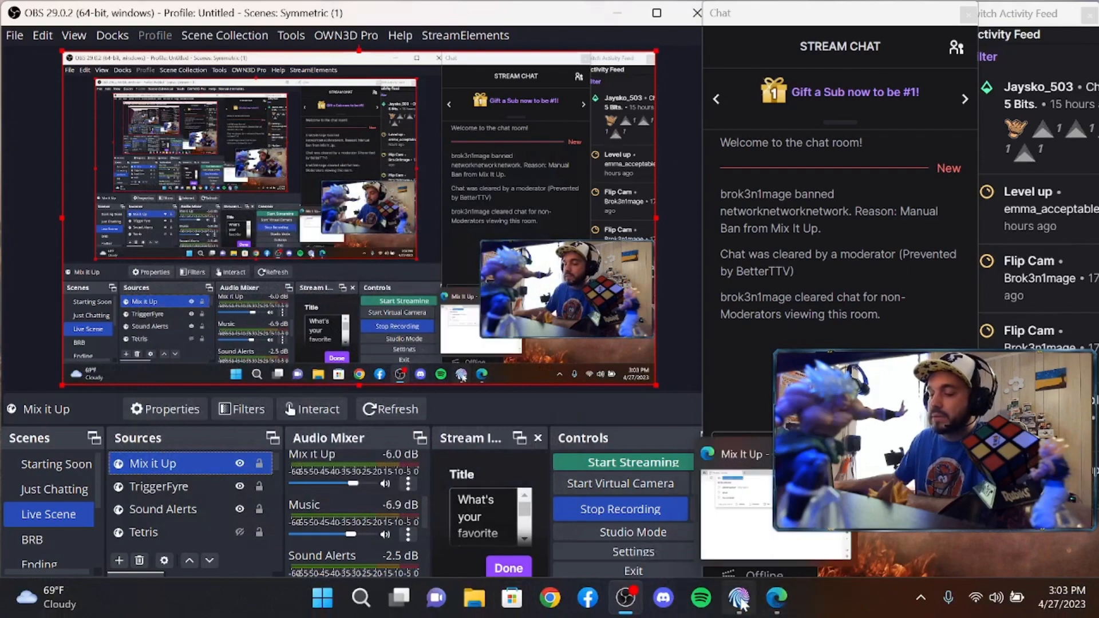
left_click(782, 598)
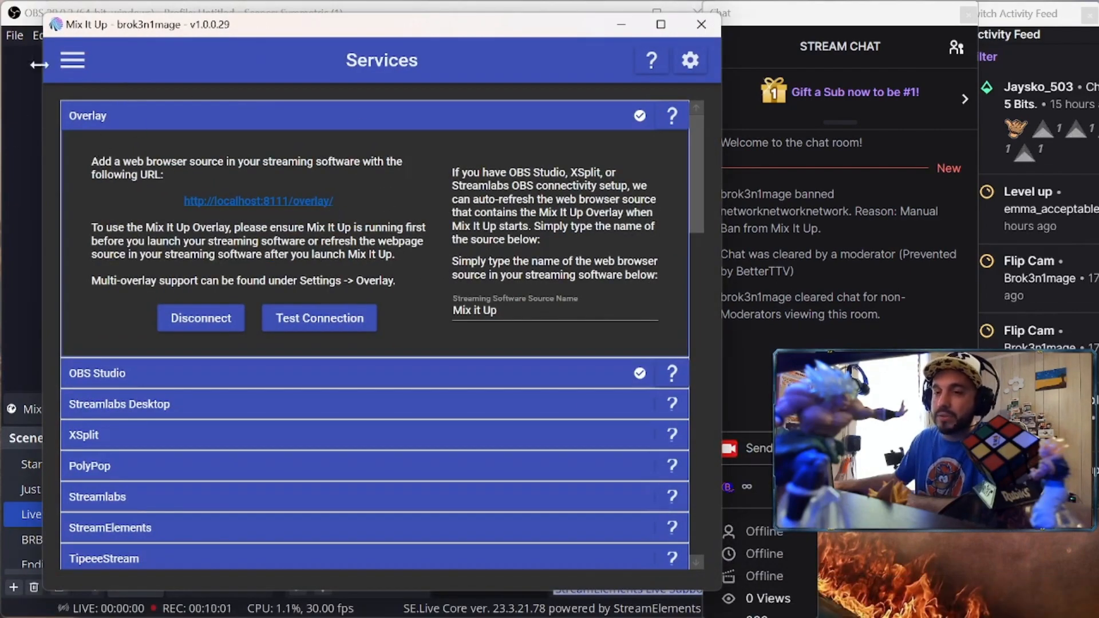
left_click(33, 13)
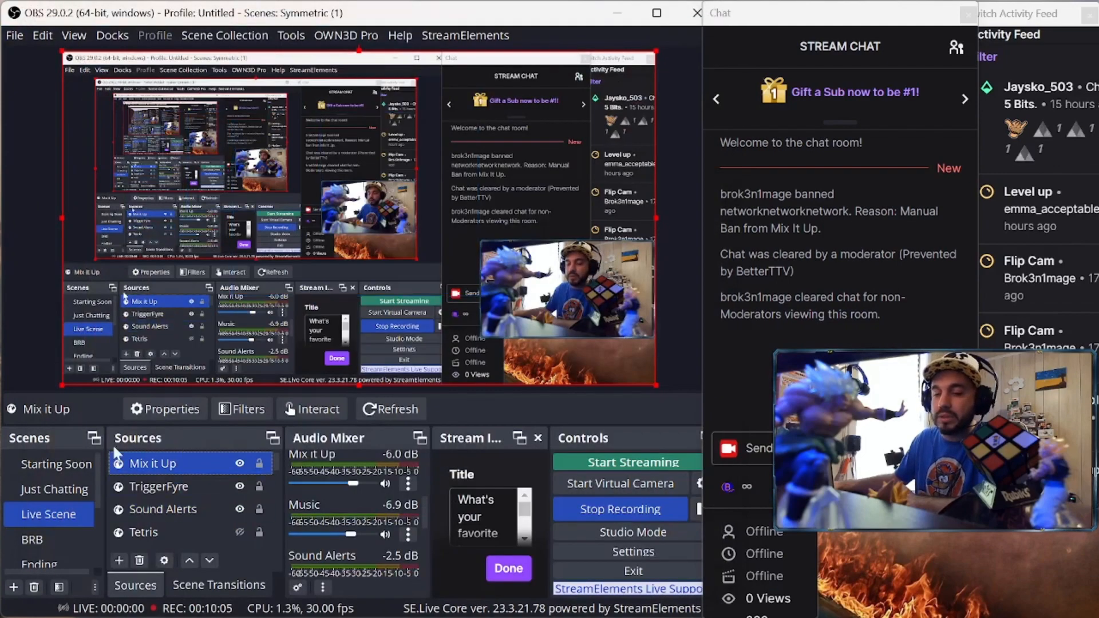
scroll(177, 531, "down", 4)
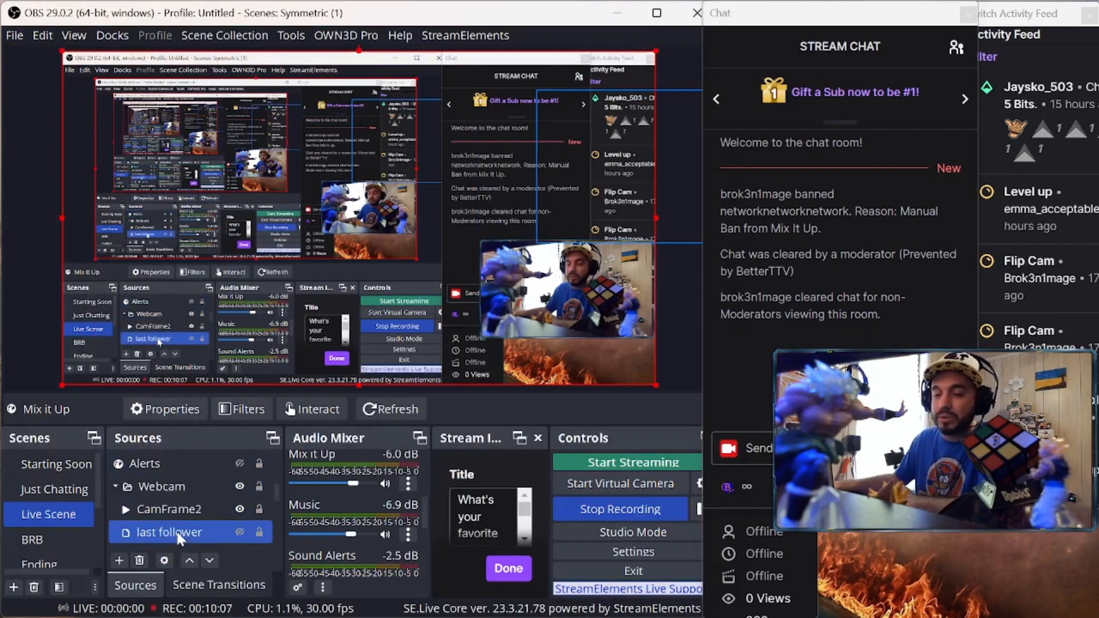
left_click(118, 560)
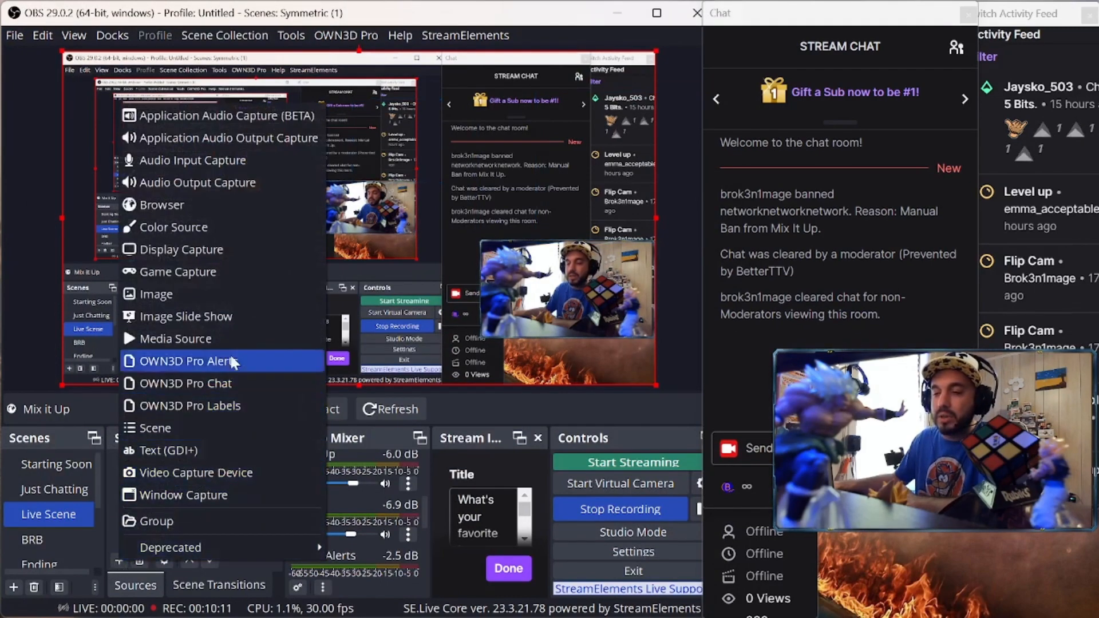
left_click(199, 213)
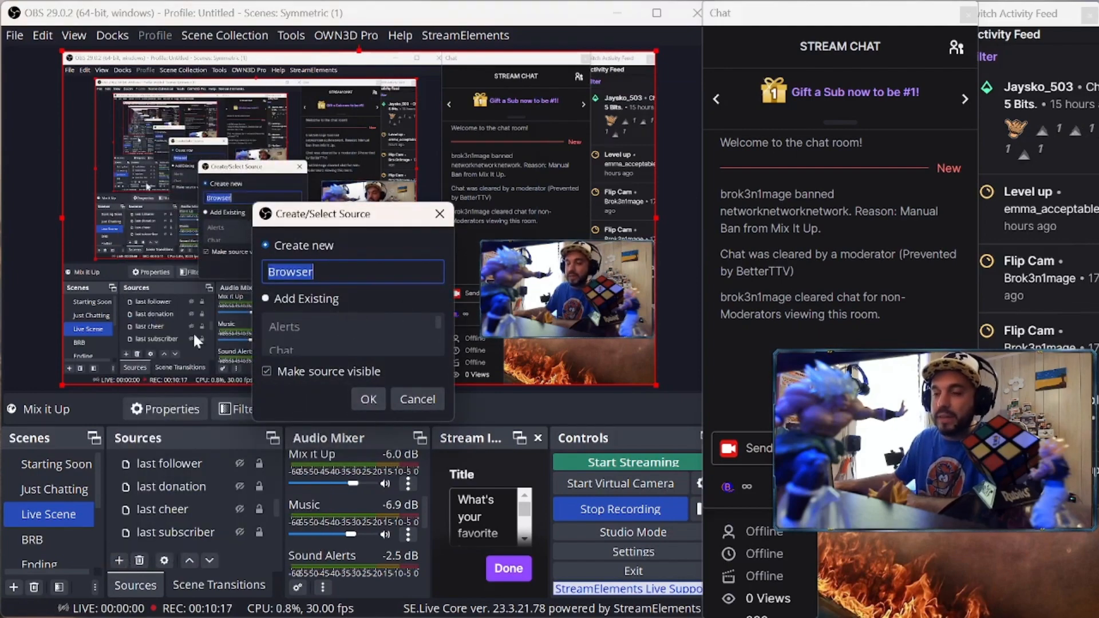
left_click(424, 406)
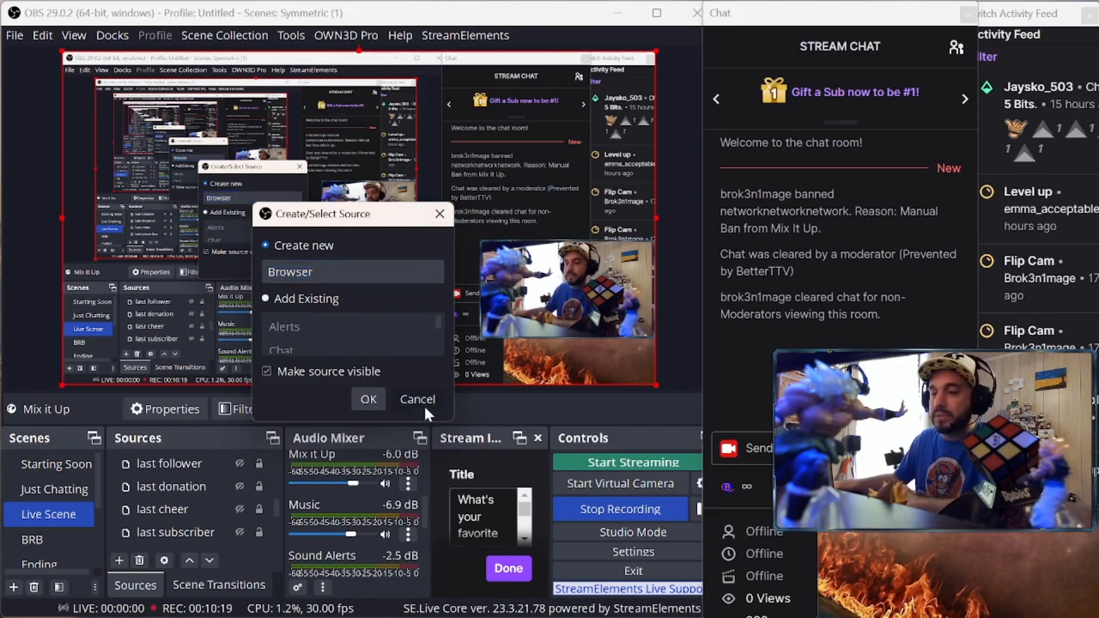
scroll(172, 504, "up", 3)
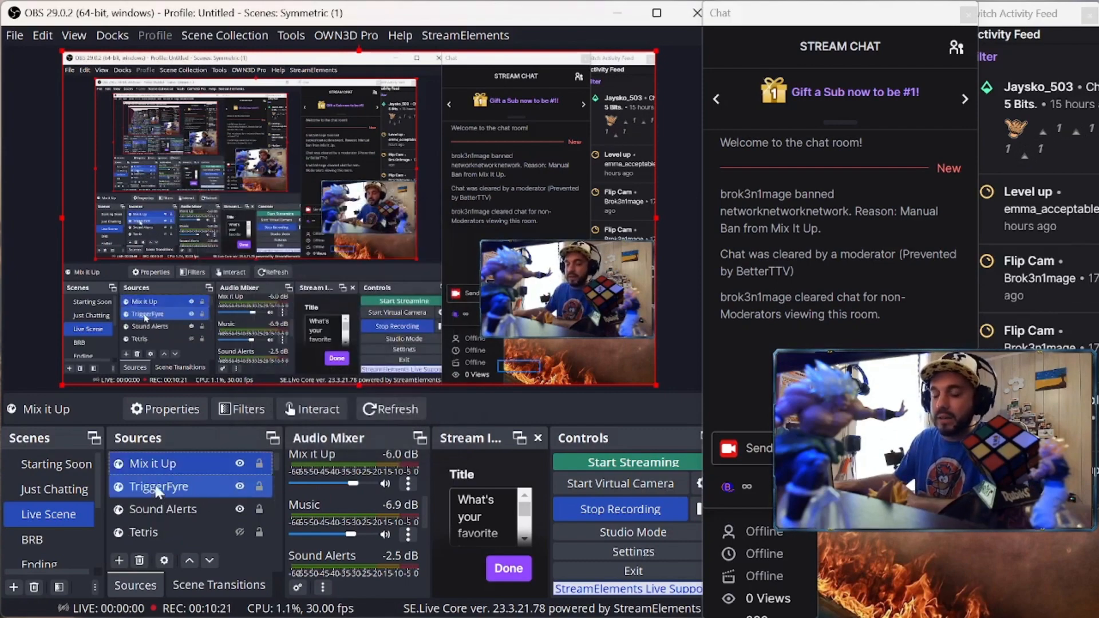
scroll(181, 507, "down", 5)
scroll(177, 507, "up", 5)
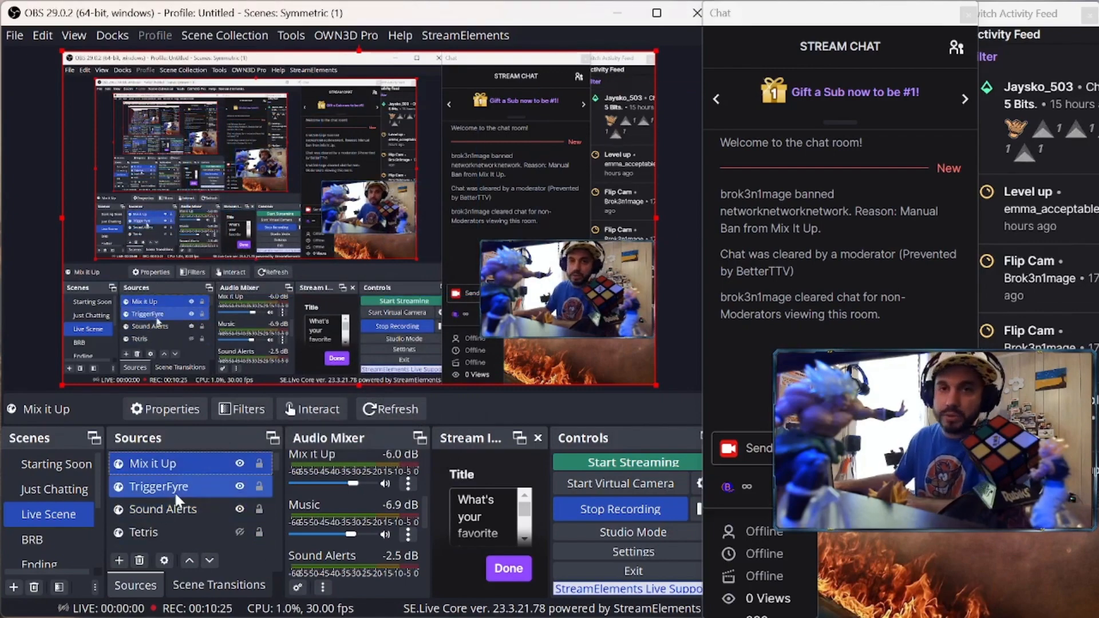
mouse_move(596, 616)
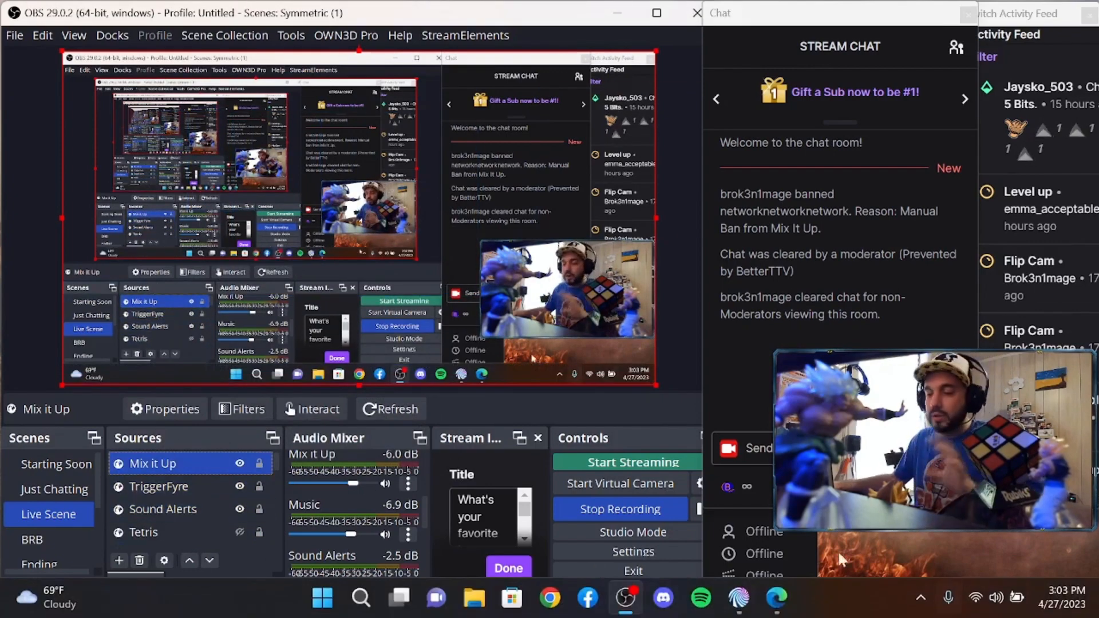
mouse_move(740, 606)
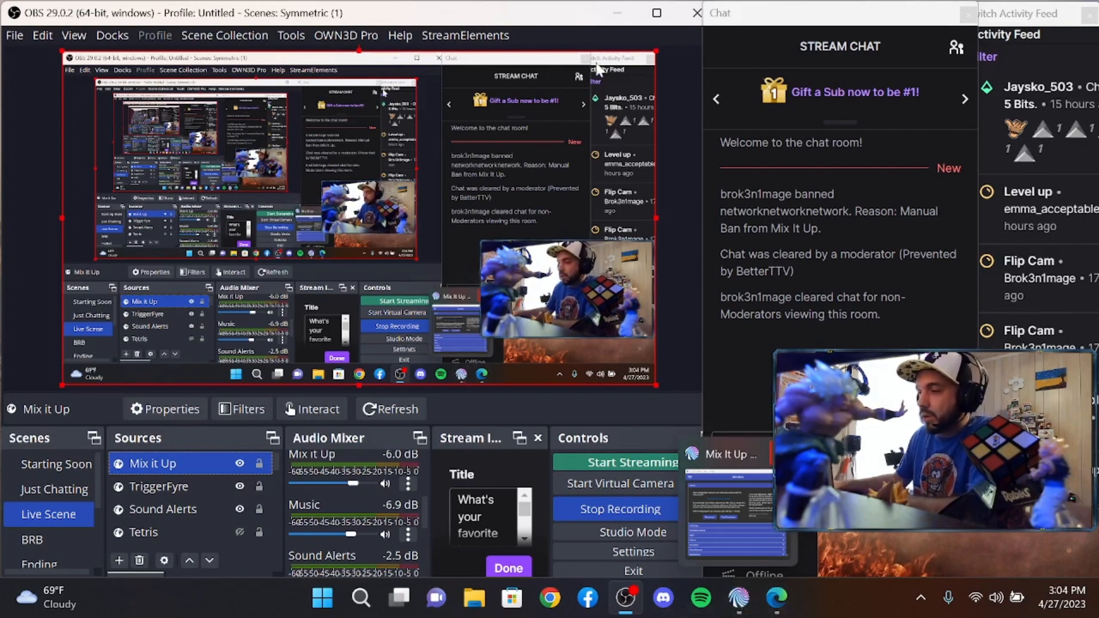
Return to Mix It Up, collapse Overlay, briefly expand and collapse Discord and Twitter, then scroll up
left_click(629, 12)
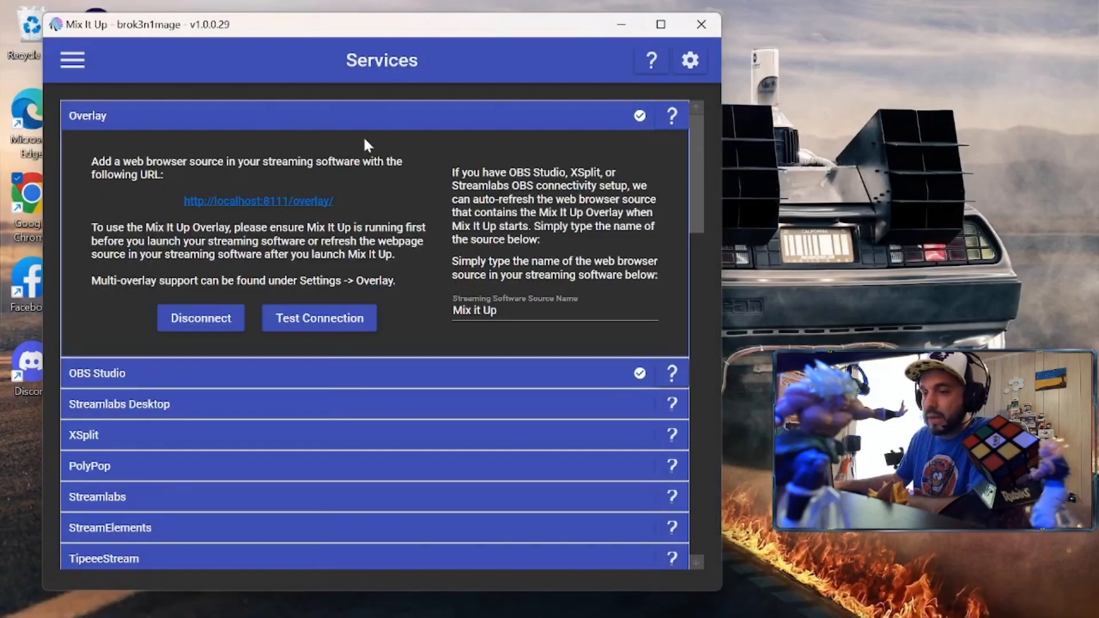
left_click(354, 118)
scroll(325, 150, "down", 5)
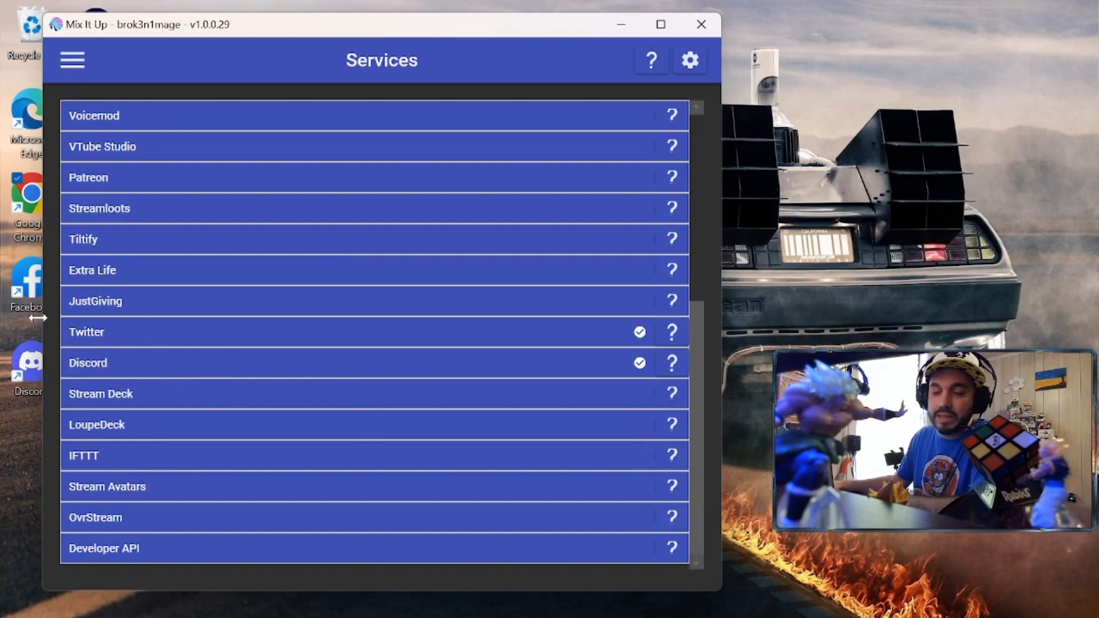
left_click(190, 370)
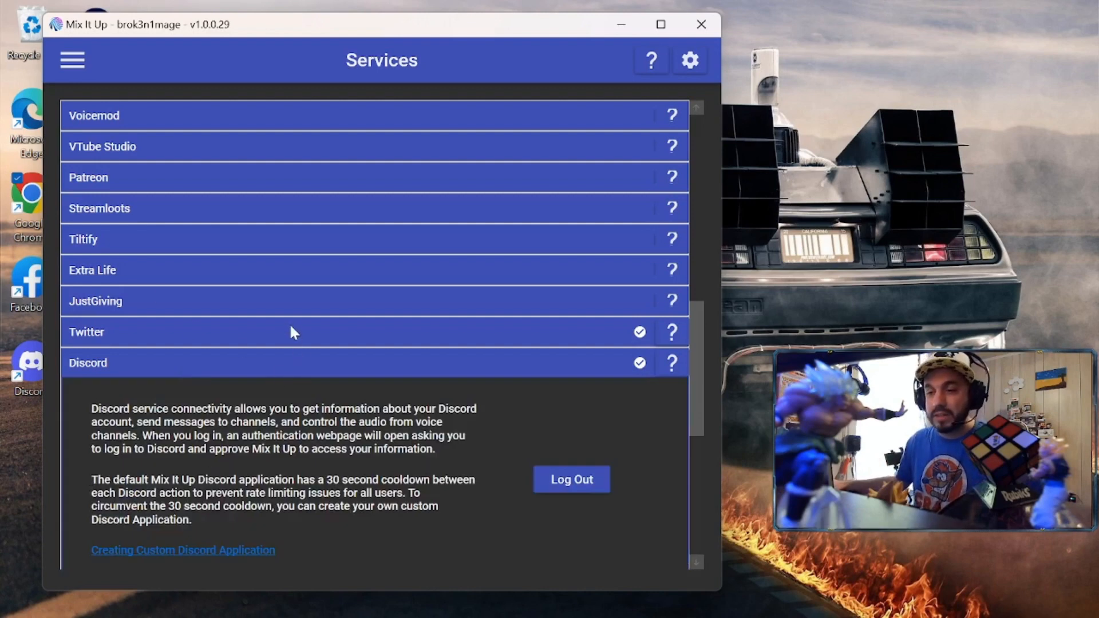
left_click(249, 331)
scroll(313, 449, "down", 3)
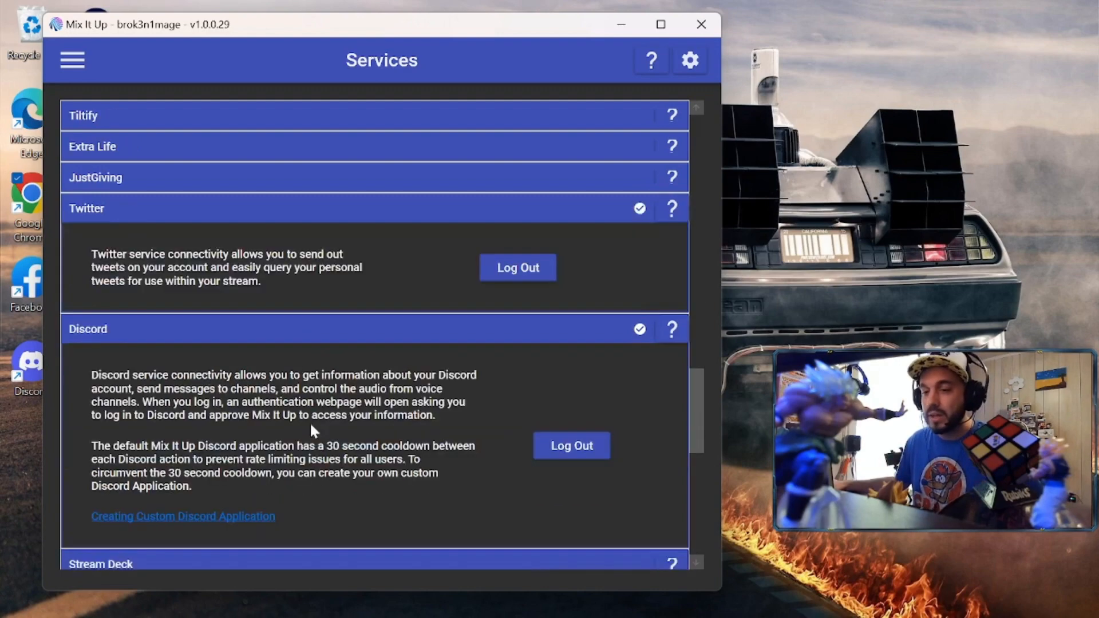
left_click(280, 324)
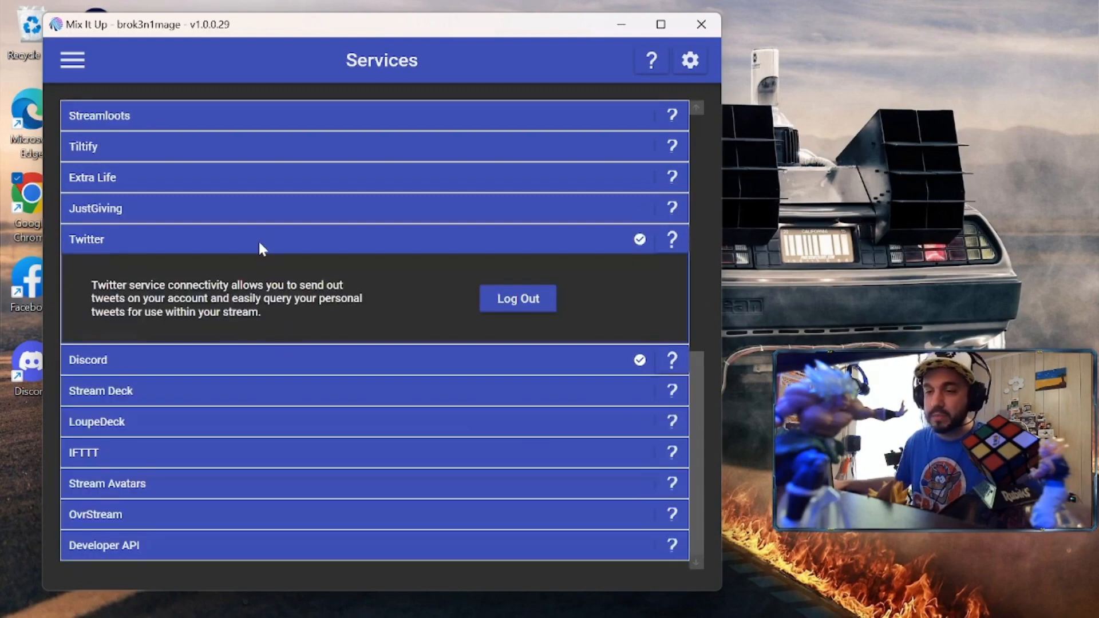
left_click(258, 240)
scroll(306, 325, "up", 5)
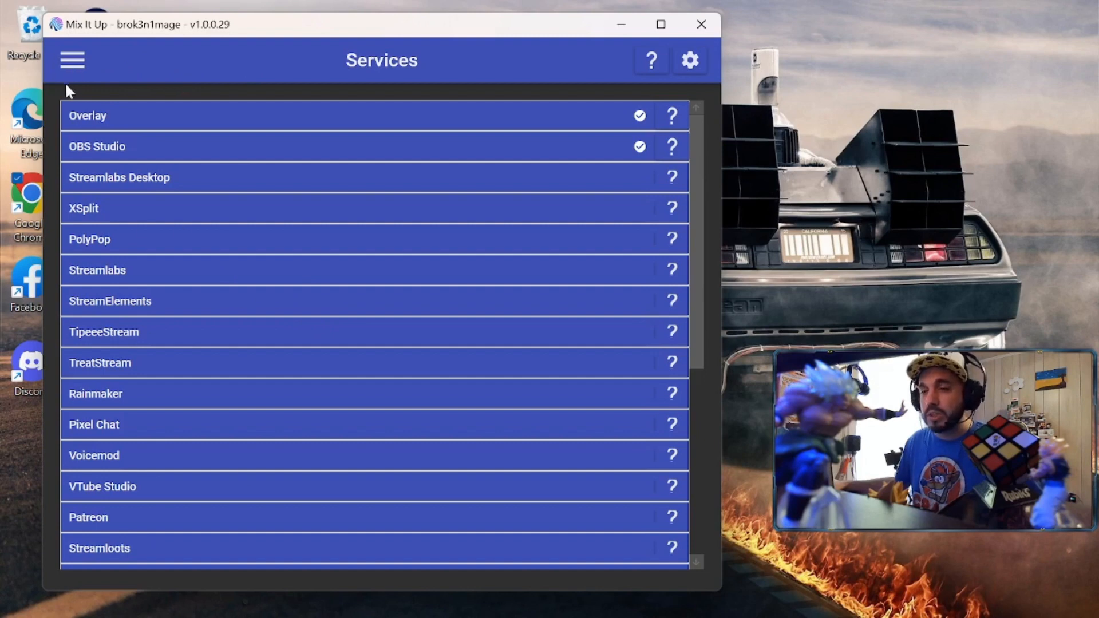
Use the hamburger navigation drawer to go to the Commands page
left_click(73, 60)
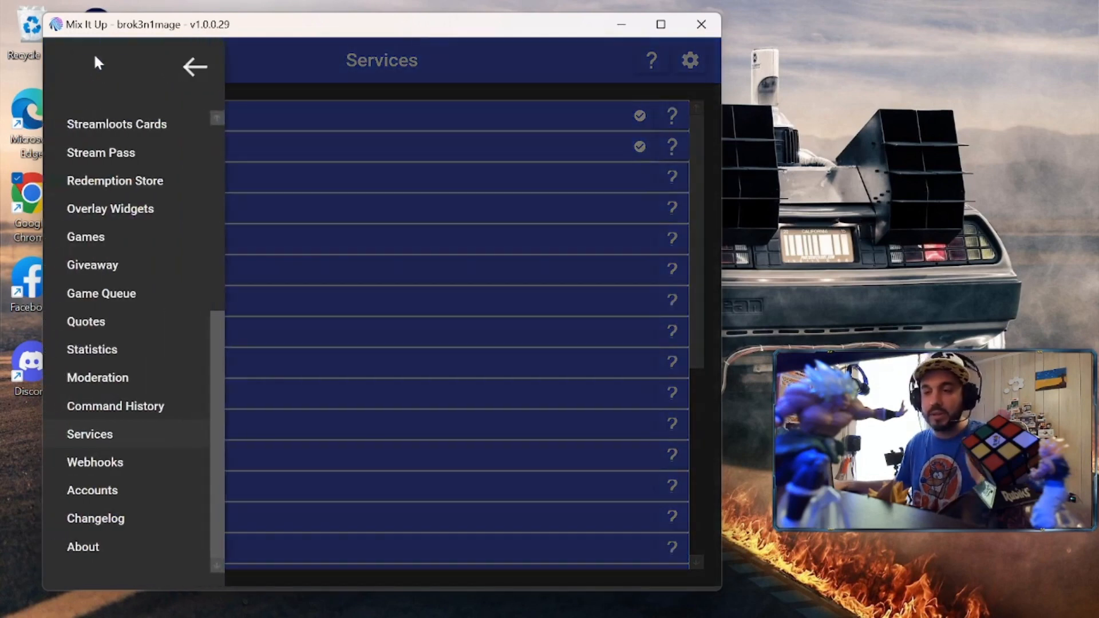
left_click(259, 70)
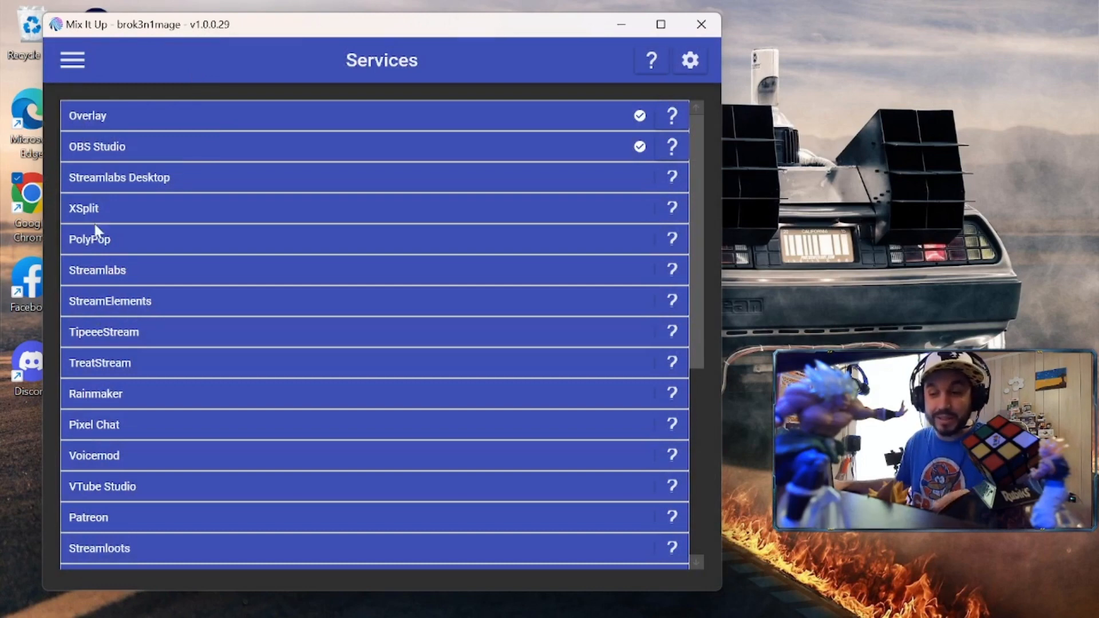
scroll(172, 283, "down", 6)
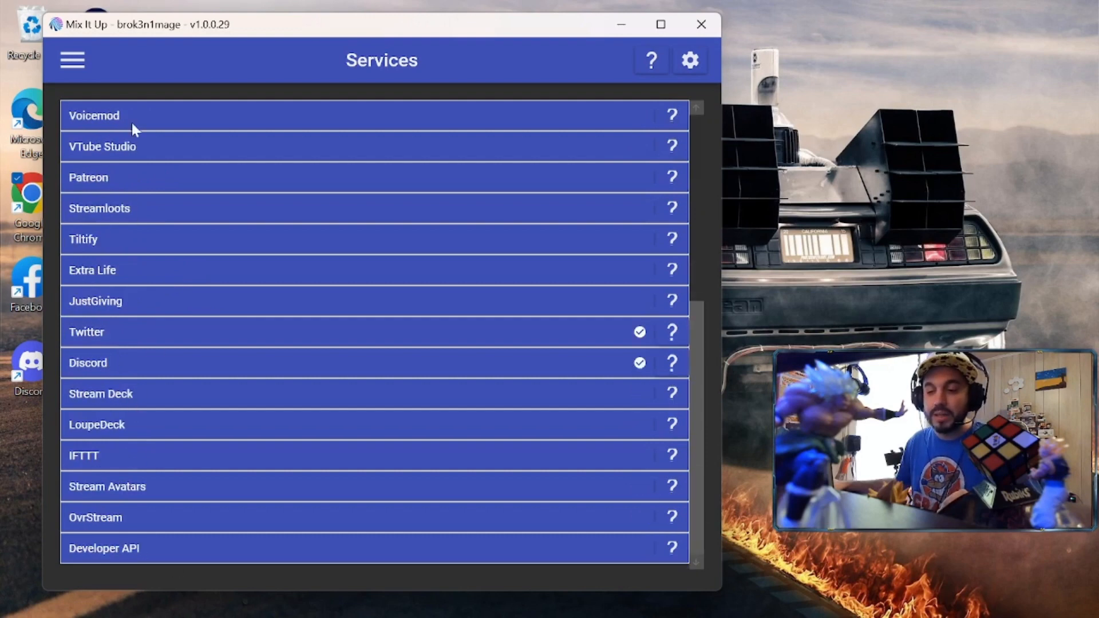
scroll(171, 372, "up", 6)
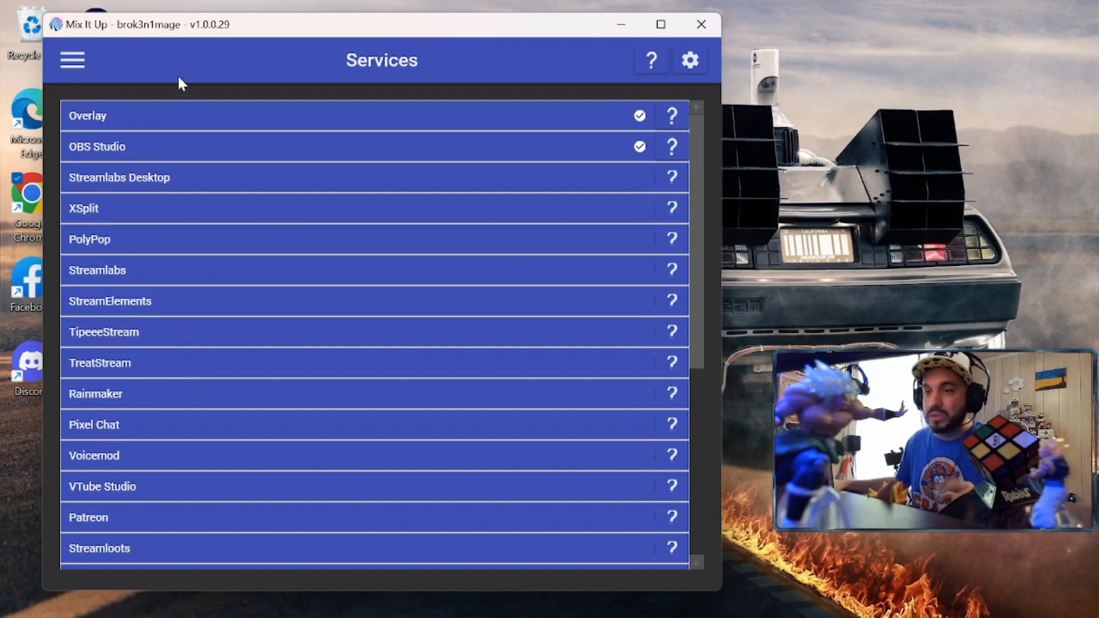
left_click(71, 63)
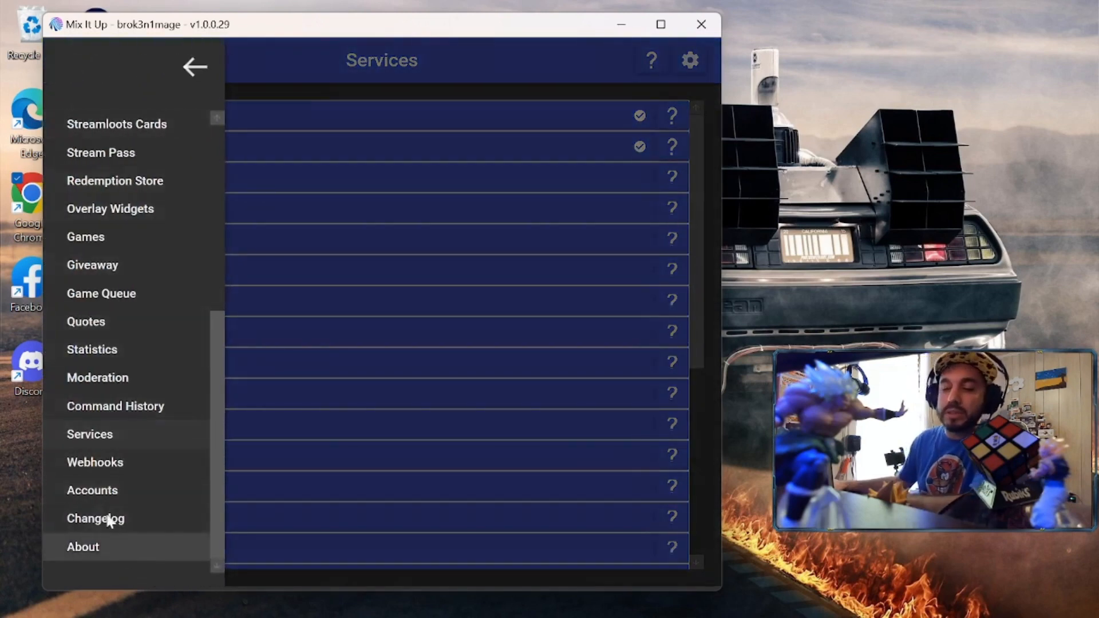
scroll(106, 432, "up", 4)
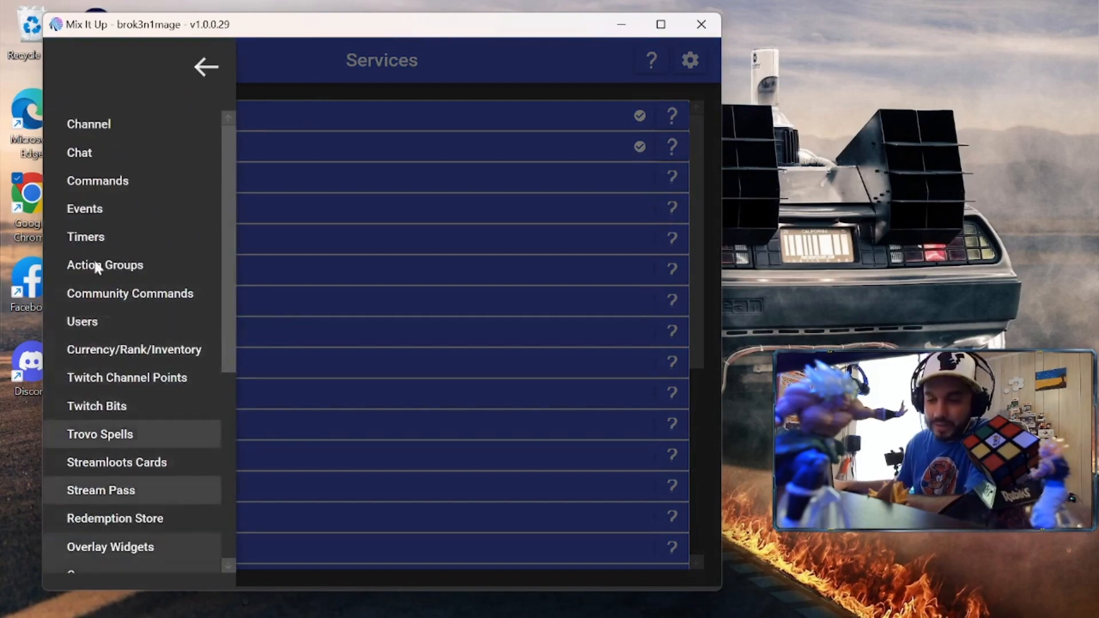
left_click(112, 181)
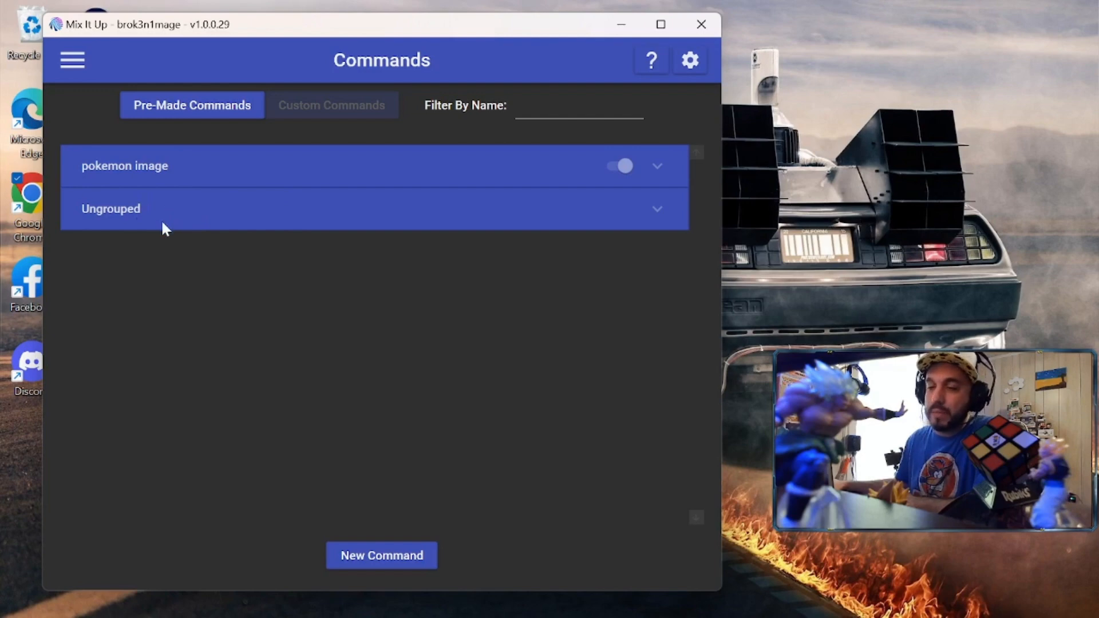
Expand Ungrouped and delete the 'Roll the Dice' command, confirming with Yes
left_click(192, 215)
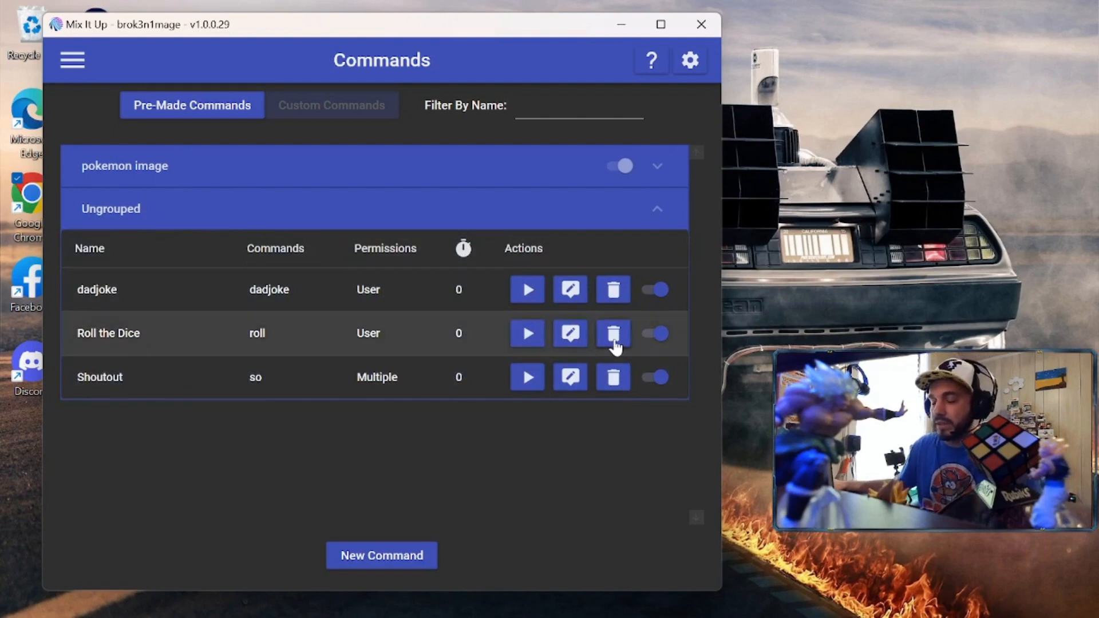
left_click(614, 337)
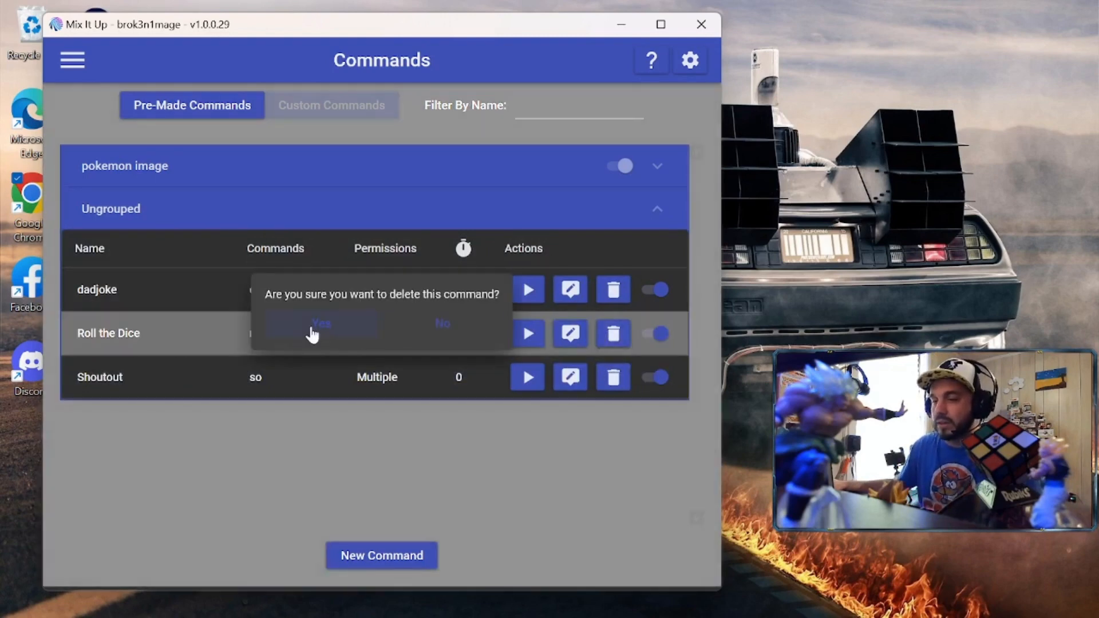
left_click(314, 324)
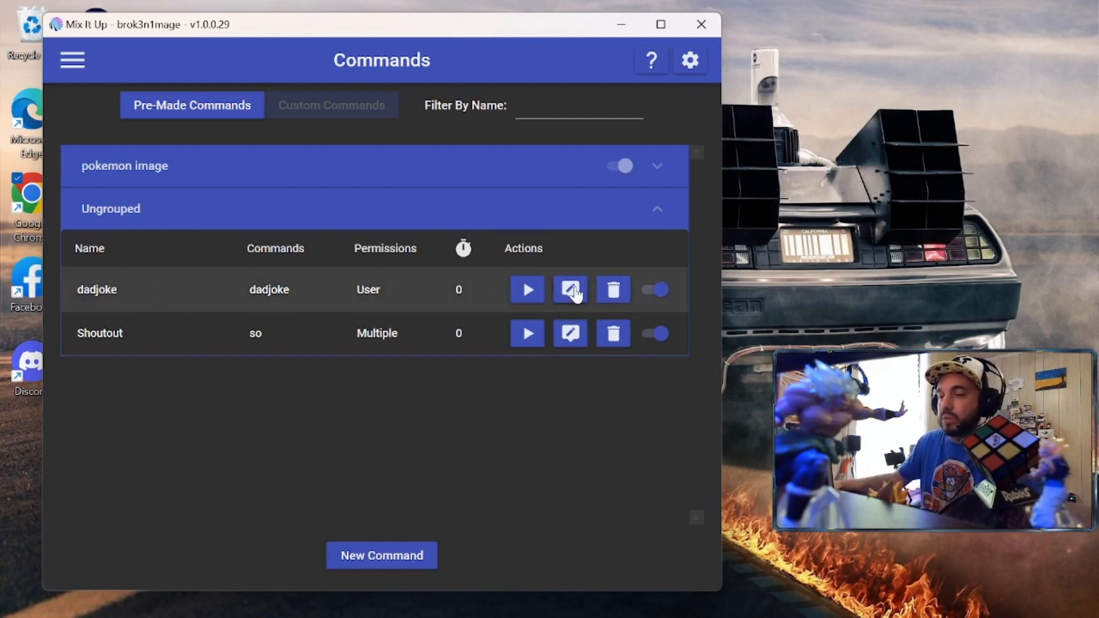
Open dadjoke in the Command Editor and expand then collapse its Web Request action
left_click(571, 290)
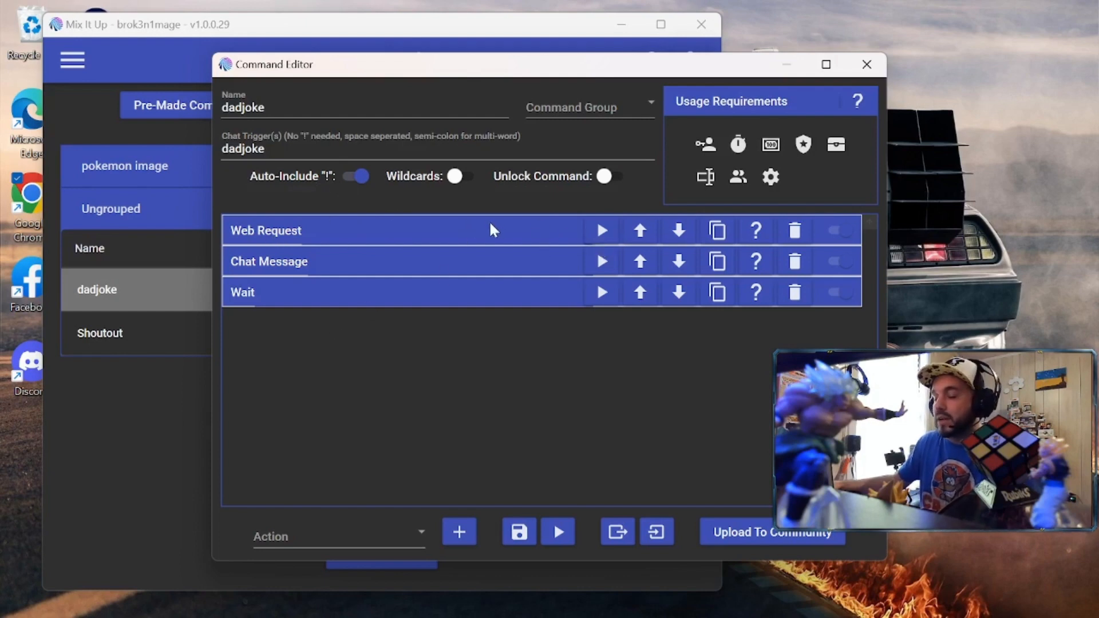
left_click(436, 232)
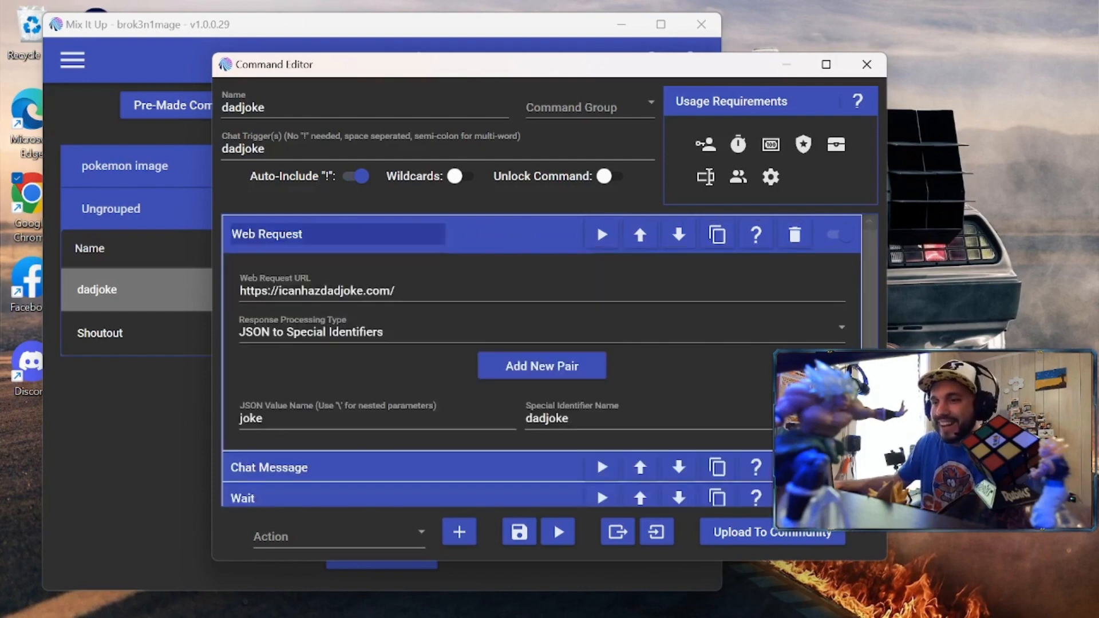
left_click(514, 239)
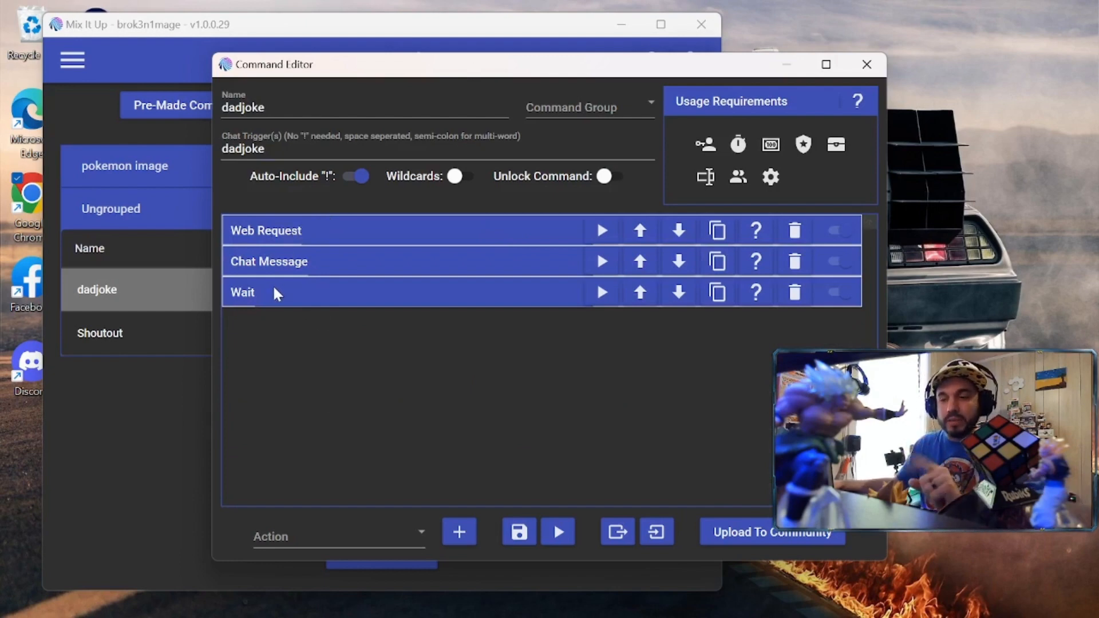
left_click(420, 531)
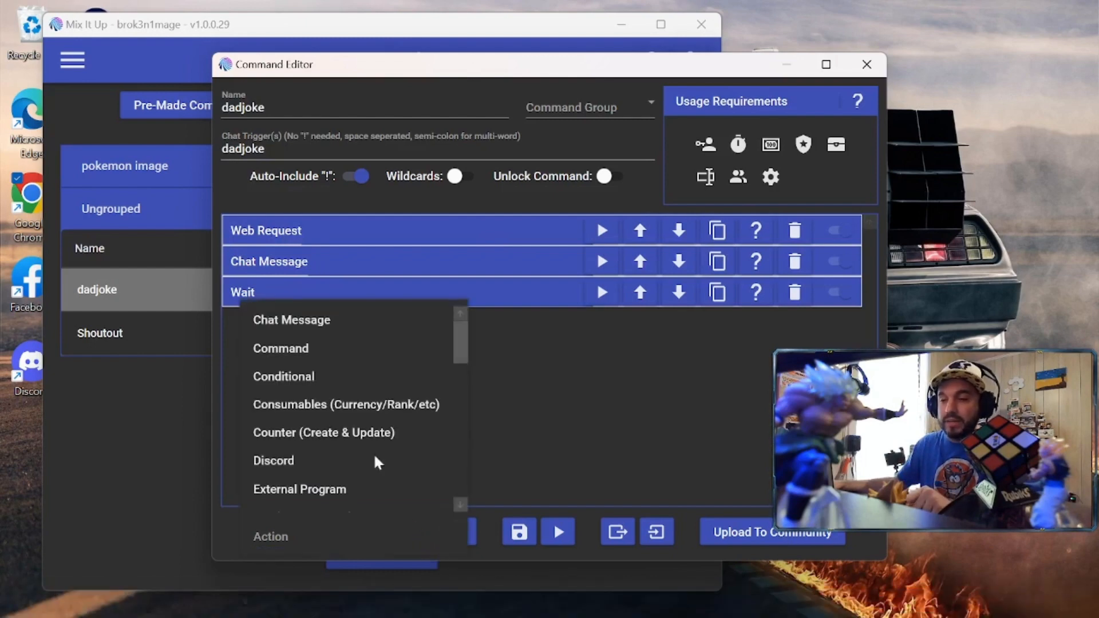
scroll(317, 359, "down", 1)
scroll(321, 335, "up", 1)
left_click(320, 320)
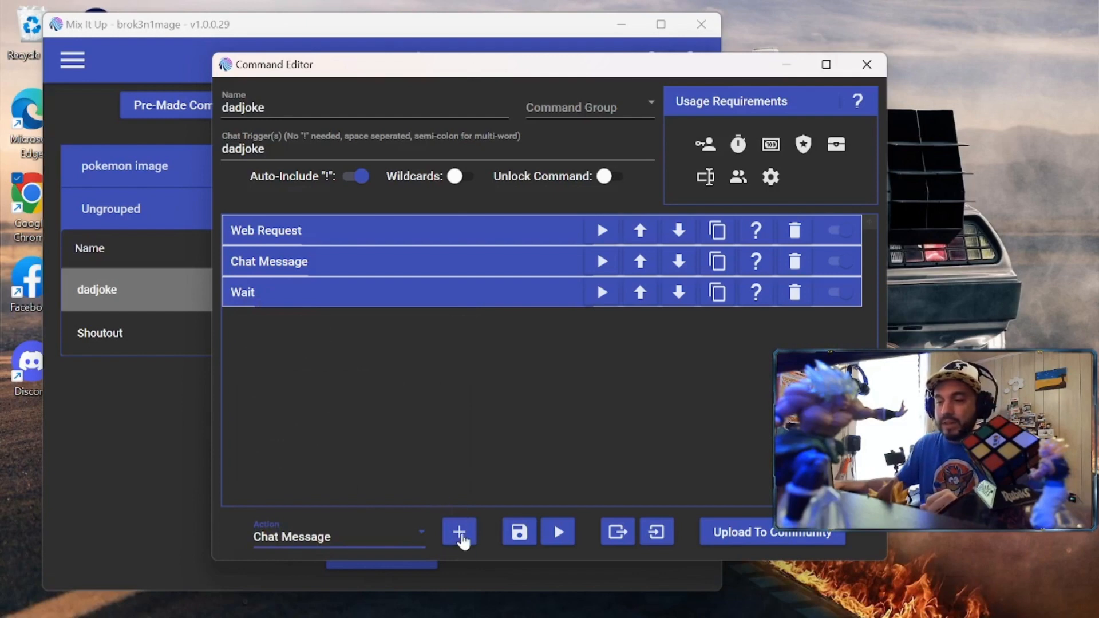
left_click(459, 532)
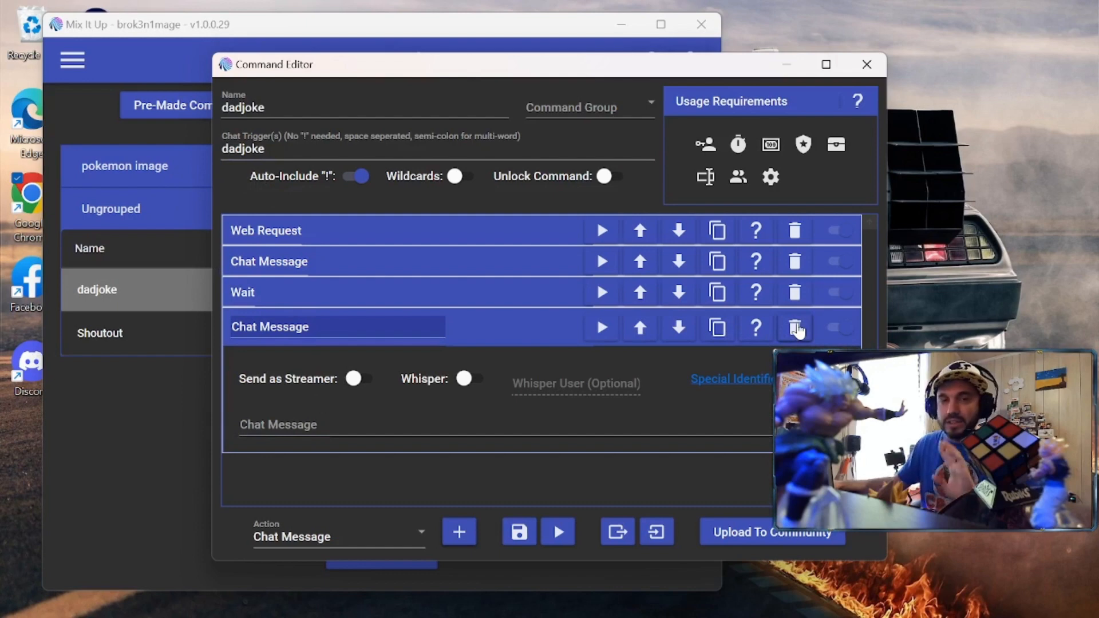
left_click(794, 328)
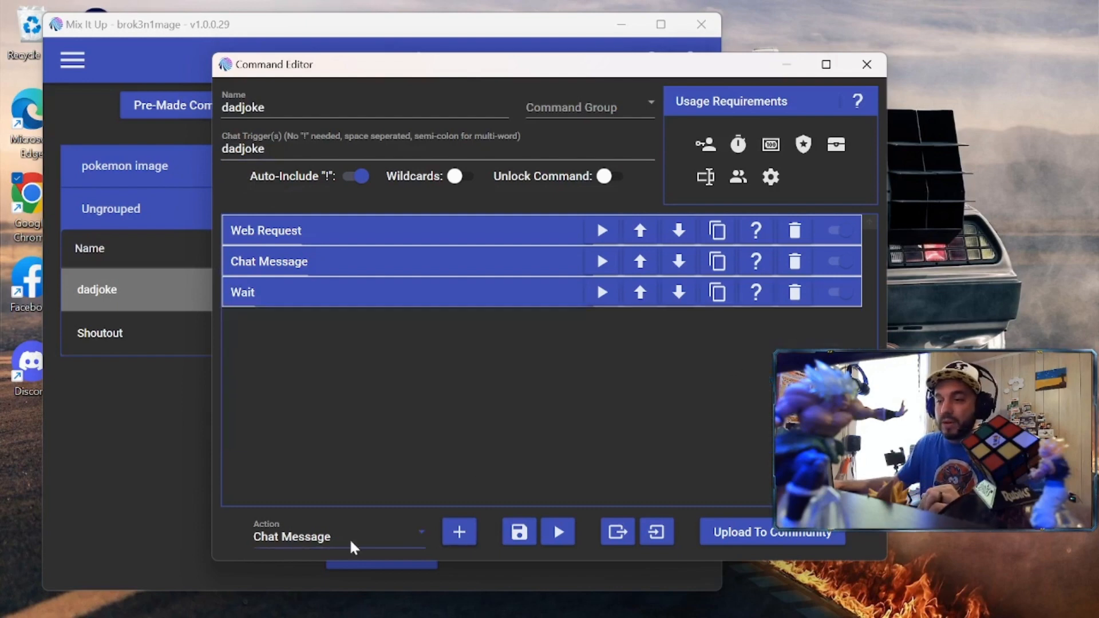
left_click(407, 536)
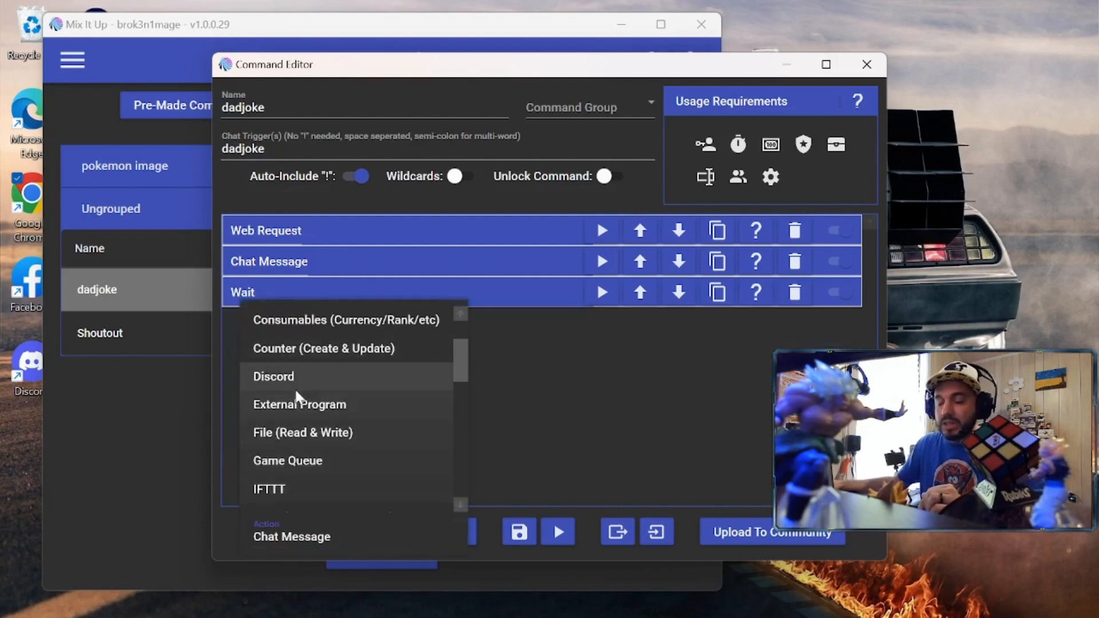
scroll(304, 422, "down", 1)
scroll(301, 429, "down", 1)
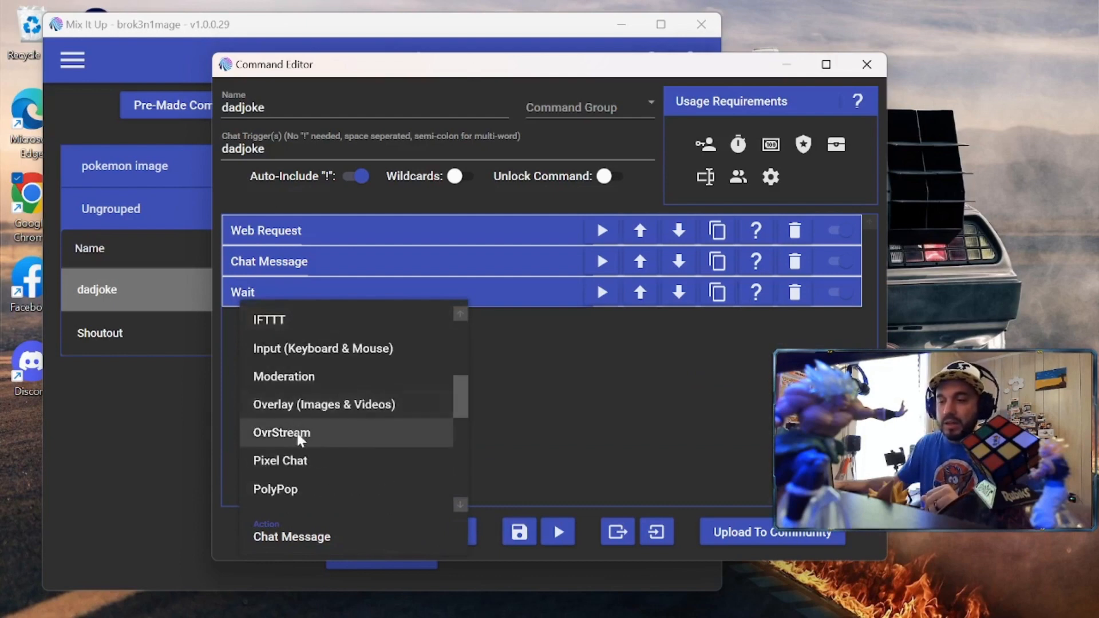
scroll(290, 395, "down", 2)
scroll(352, 458, "down", 3)
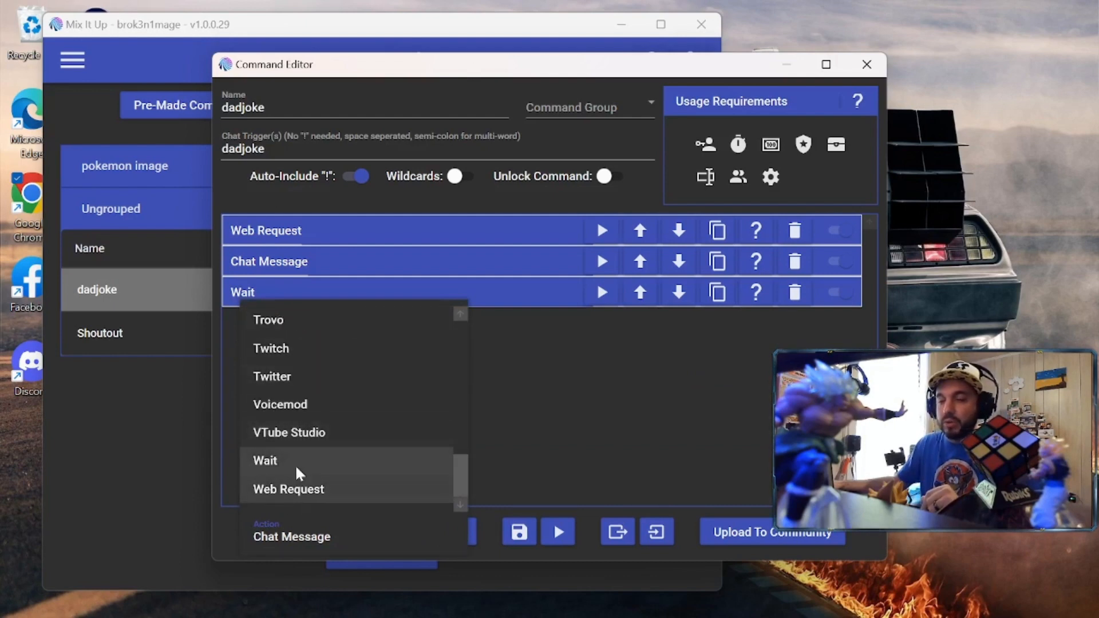
scroll(294, 461, "up", 1)
scroll(294, 436, "up", 6)
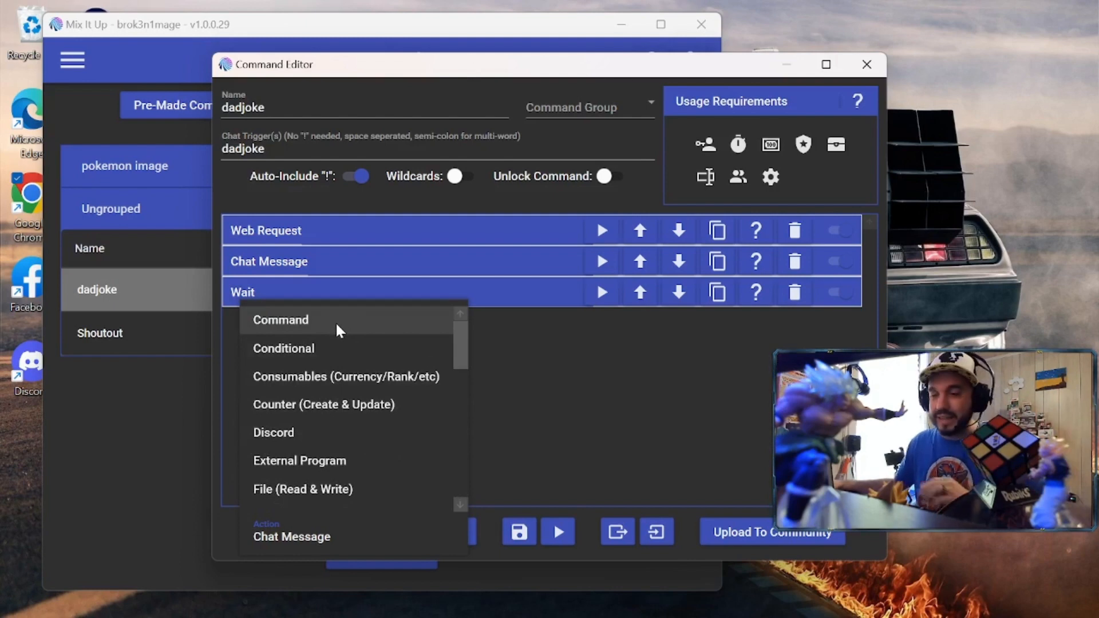
left_click(563, 388)
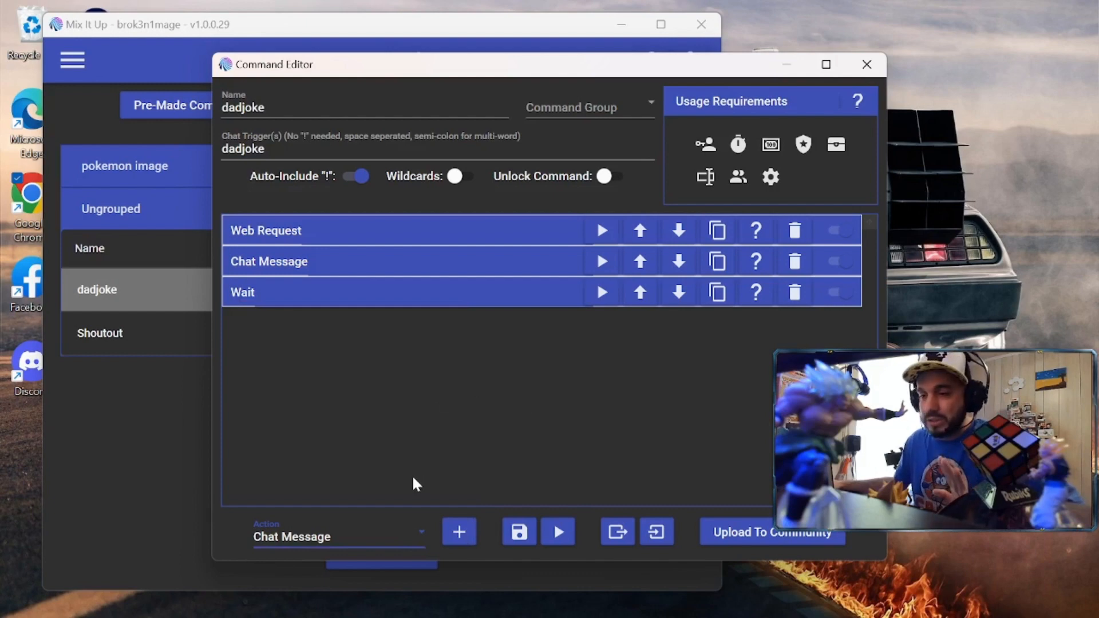
Inspect dadjoke's Web Request, $dadjoke Chat Message and 10-second Wait actions, then switch to OBS
left_click(410, 235)
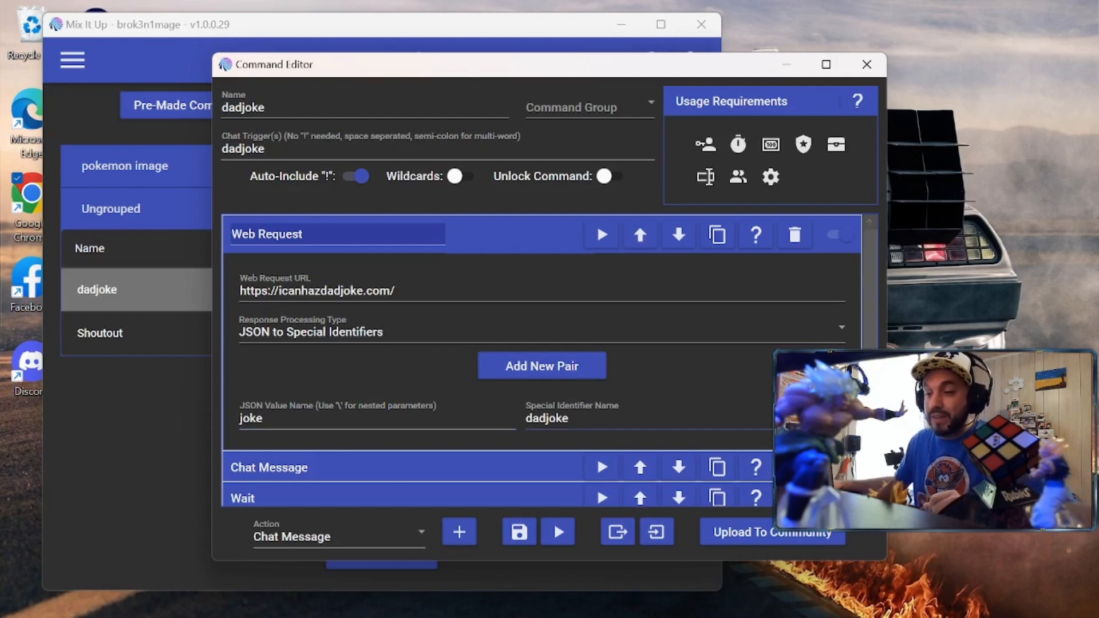
left_click(495, 236)
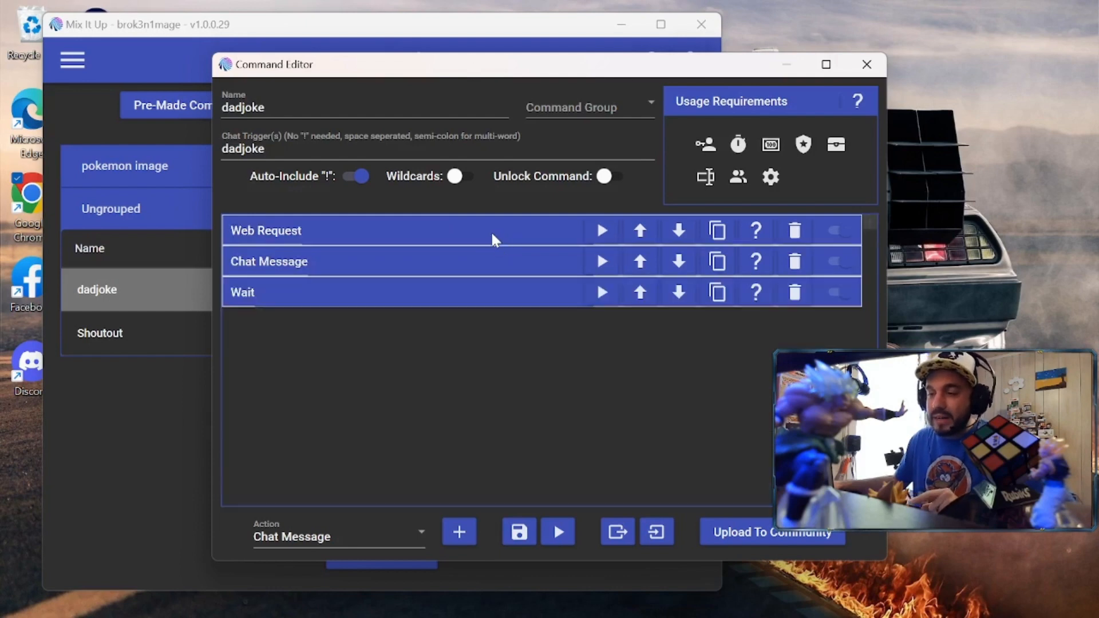
left_click(384, 260)
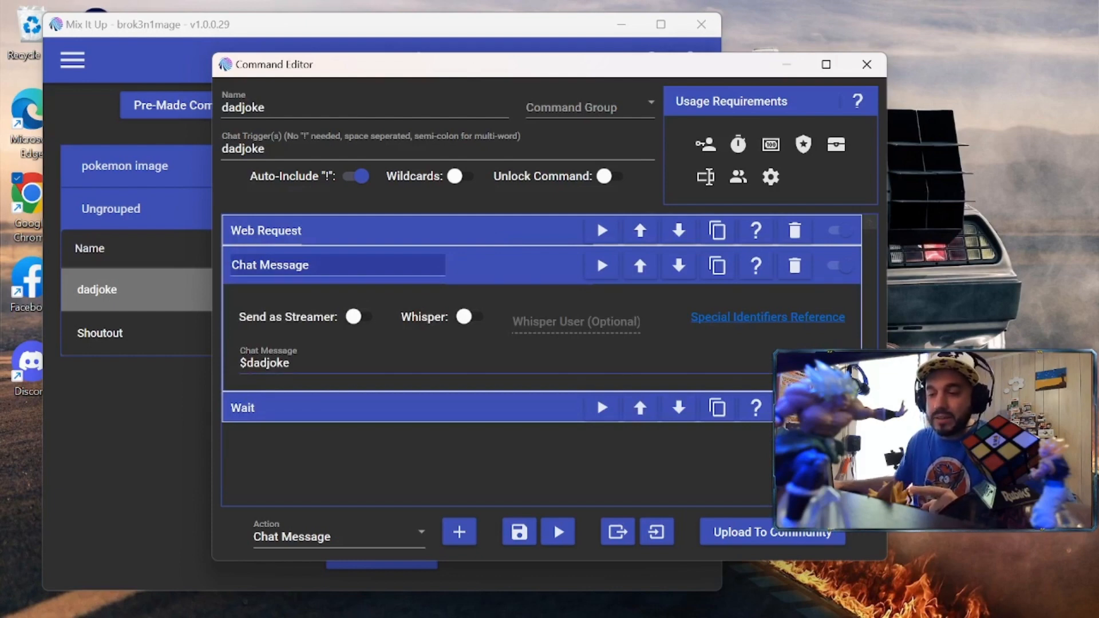
left_click(400, 227)
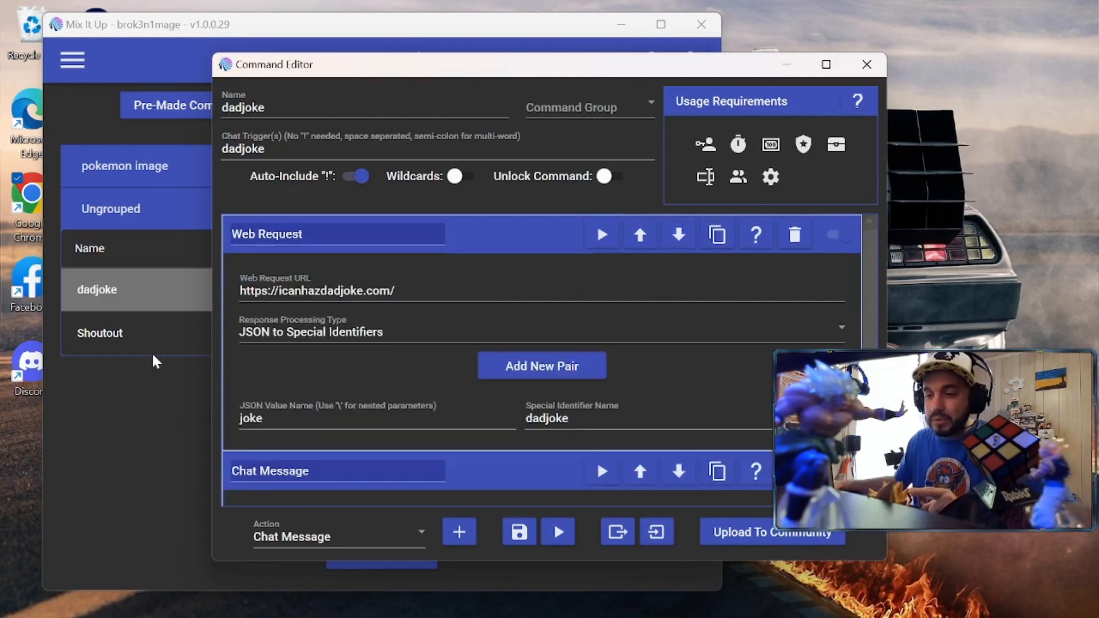
left_click(491, 238)
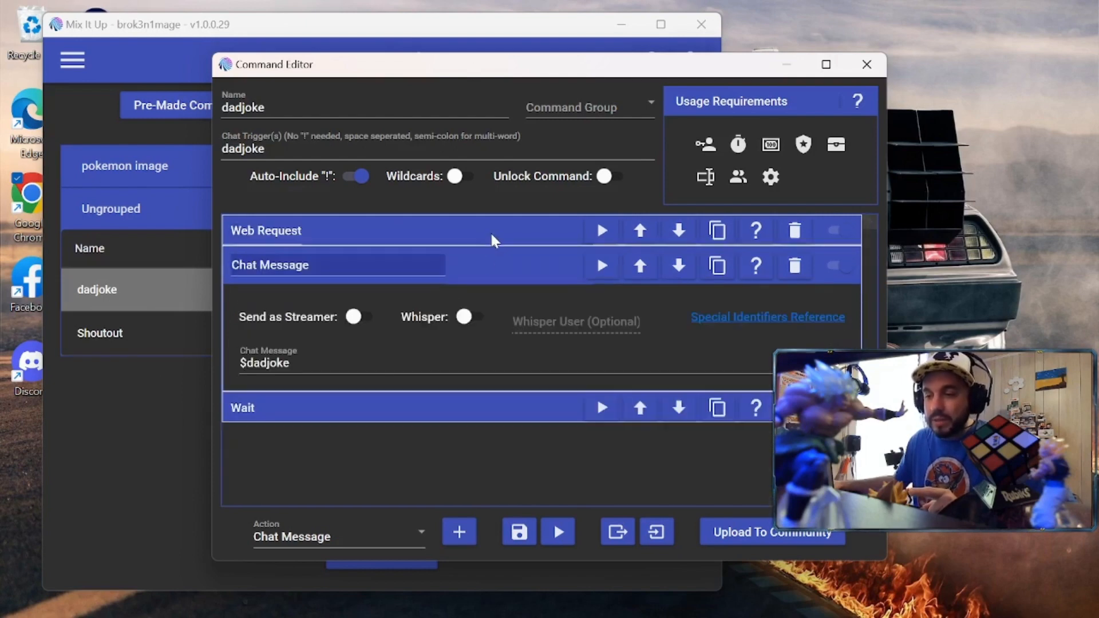
left_click(494, 267)
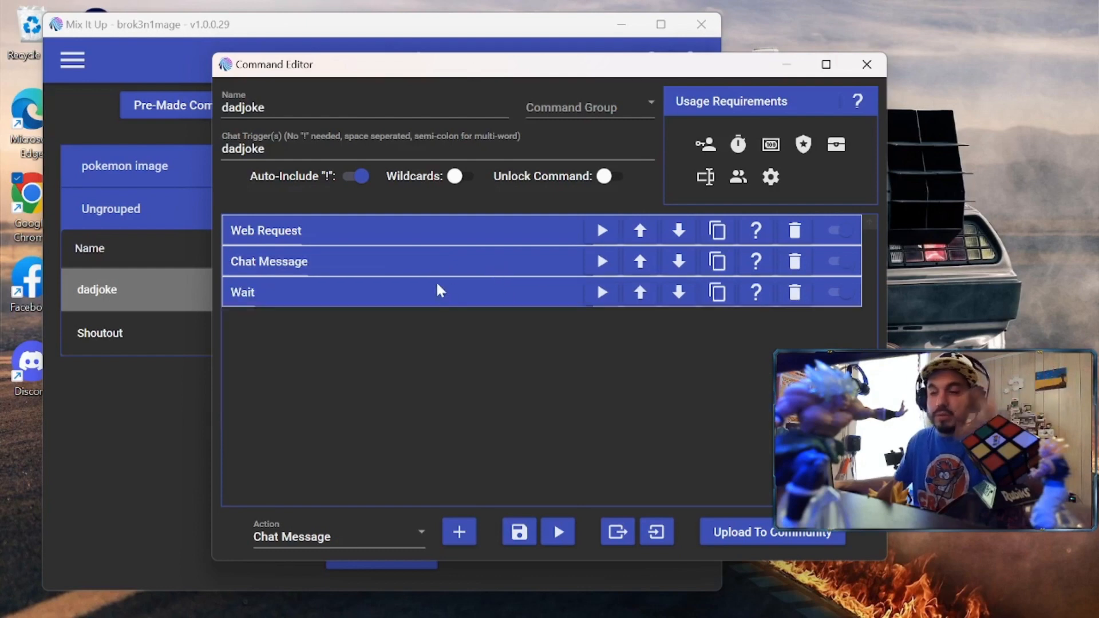
left_click(393, 294)
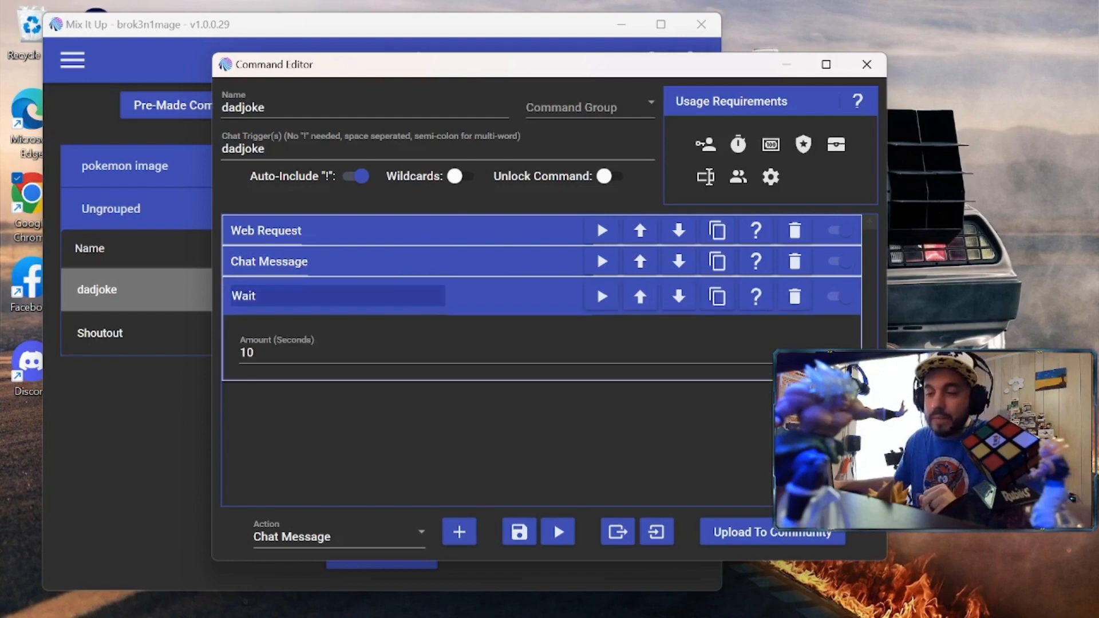
left_click(474, 296)
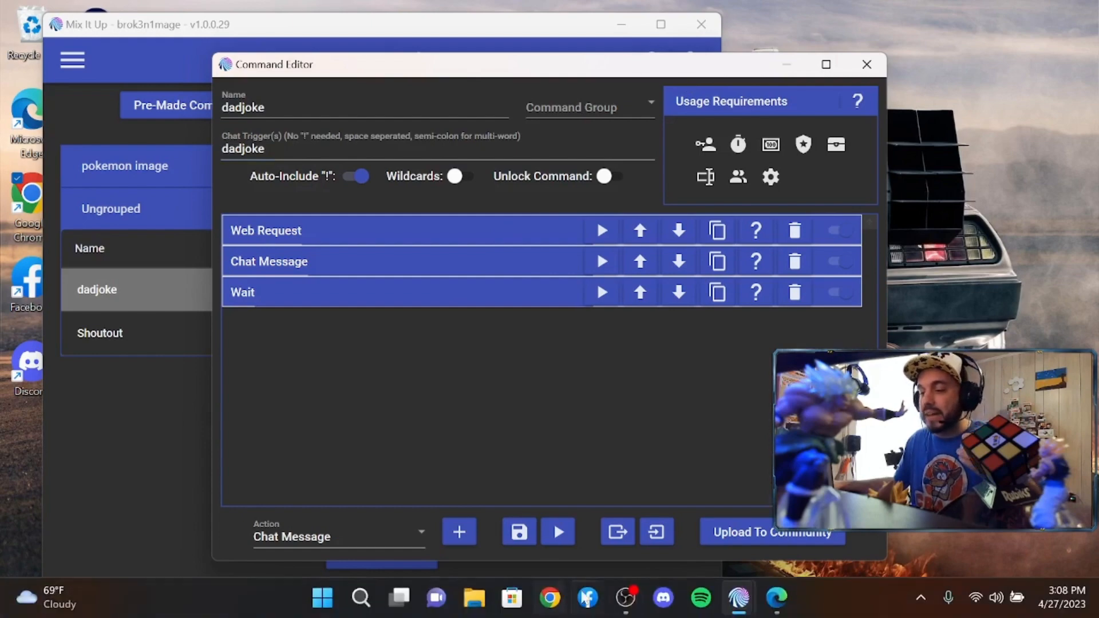
left_click(628, 608)
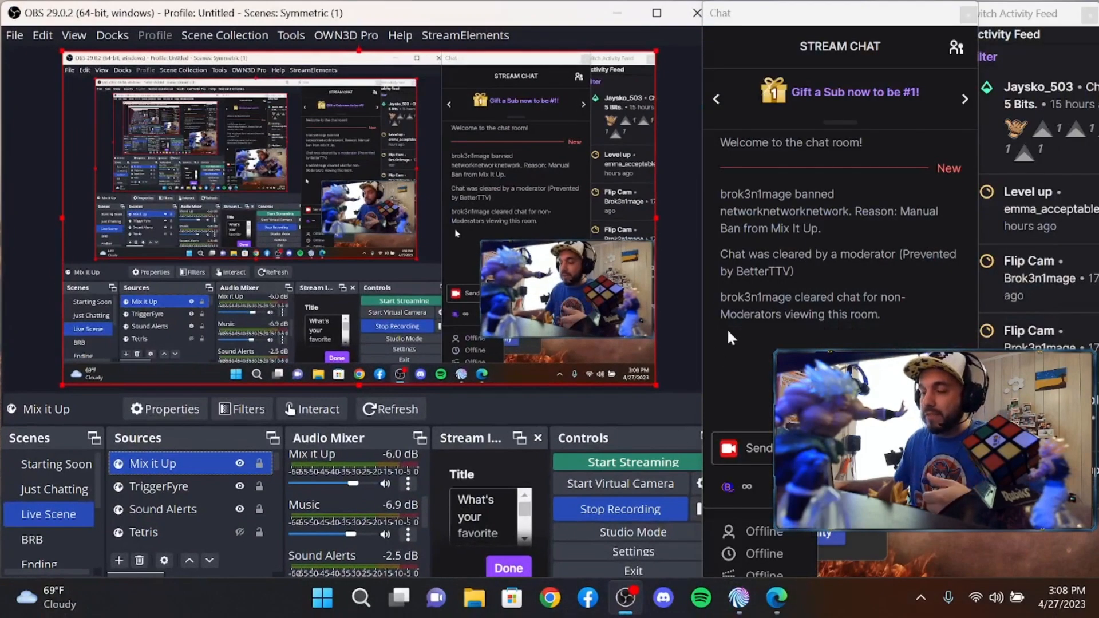
Send !dadjoke in the OBS stream chat to test the command, then return to Mix It Up
left_click_drag(840, 26, 137, 8)
left_click(183, 452)
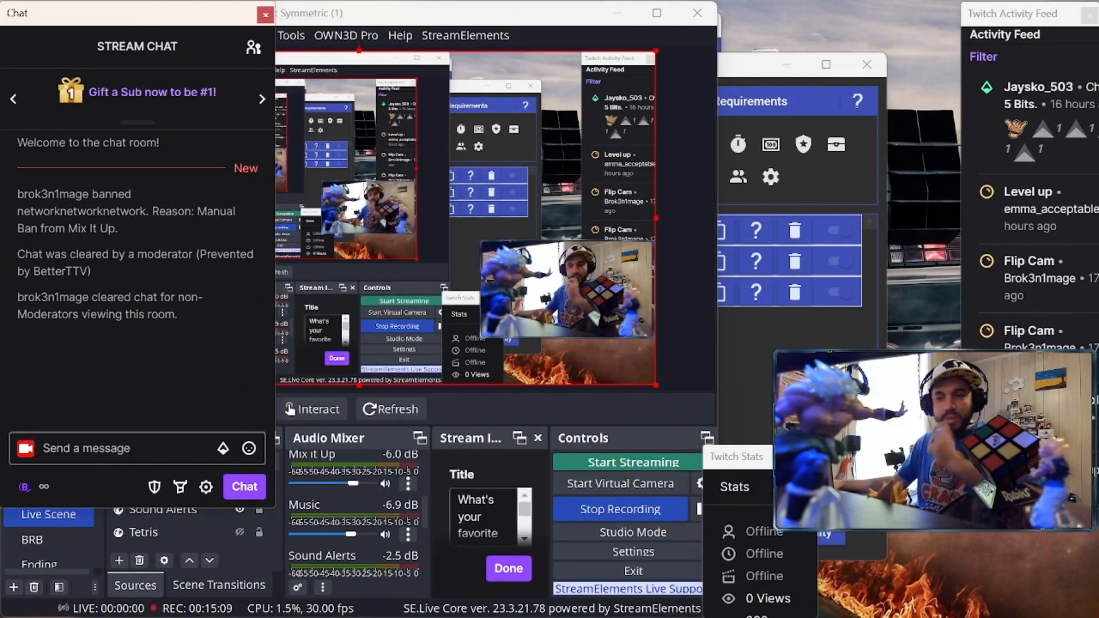
type("!")
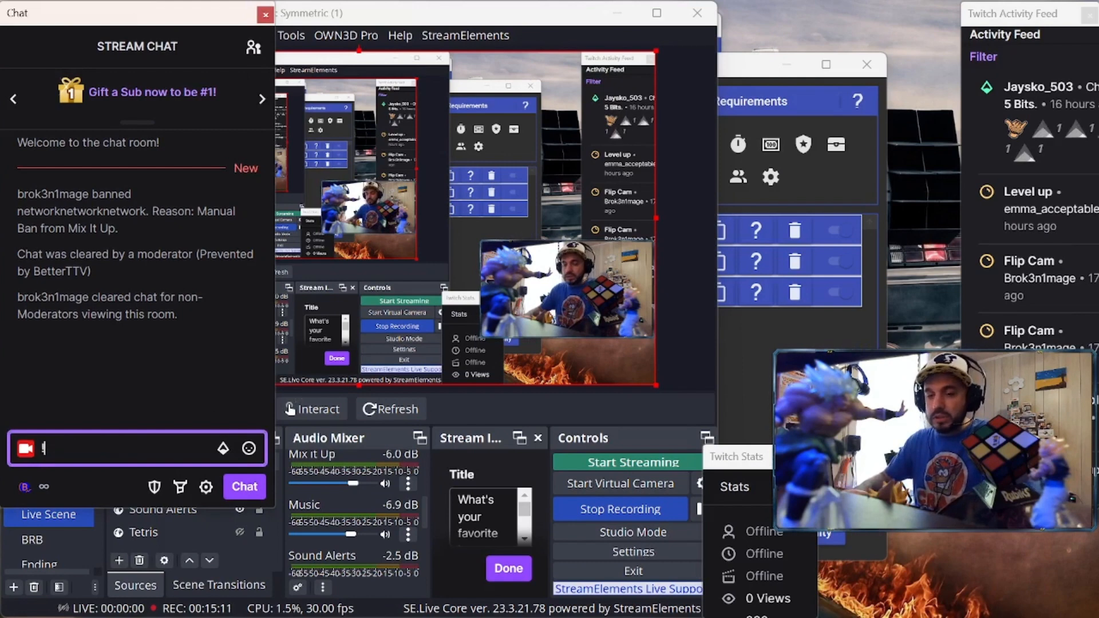
type("dadjoke")
key("Return")
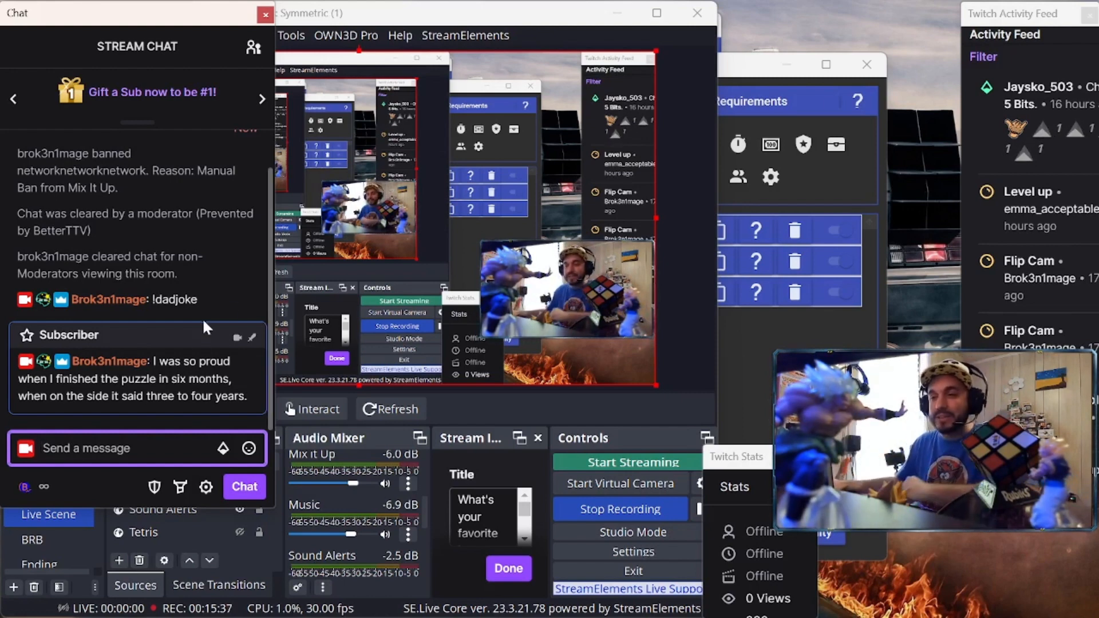
left_click_drag(117, 19, 807, 13)
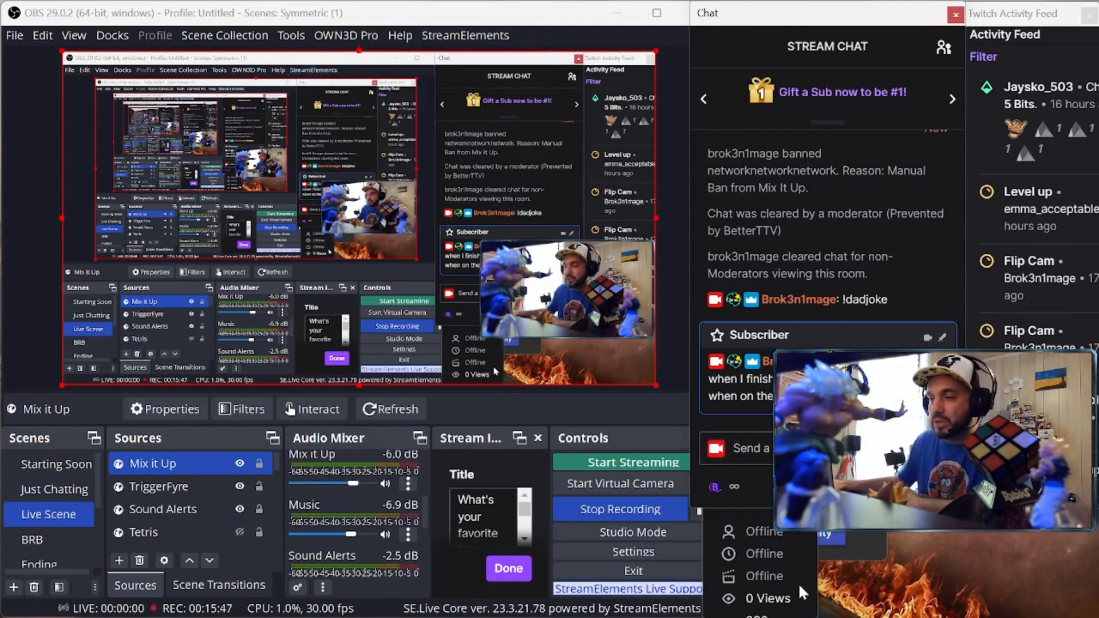
left_click(618, 16)
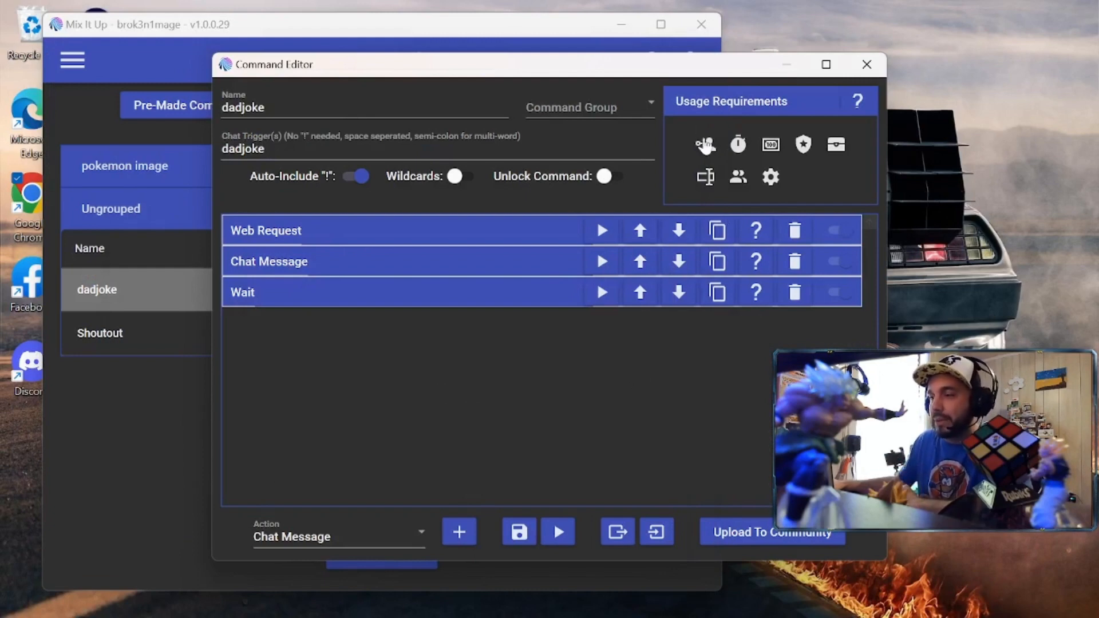
Switch dadjoke's role requirement to Advanced, adding then removing the Follower role
left_click_drag(683, 73, 501, 75)
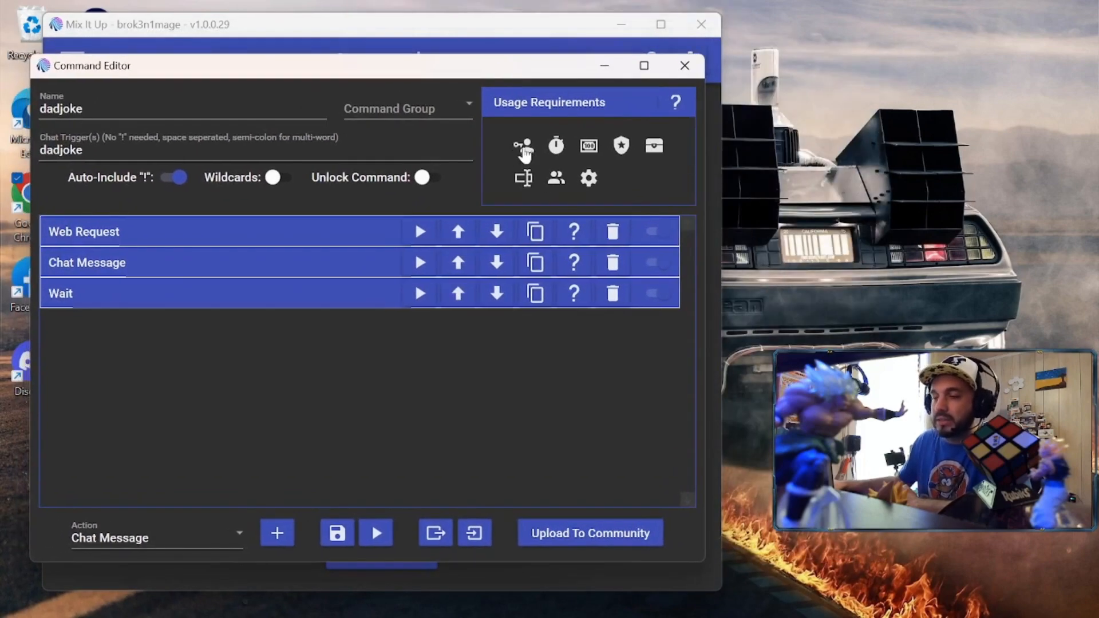
left_click(529, 154)
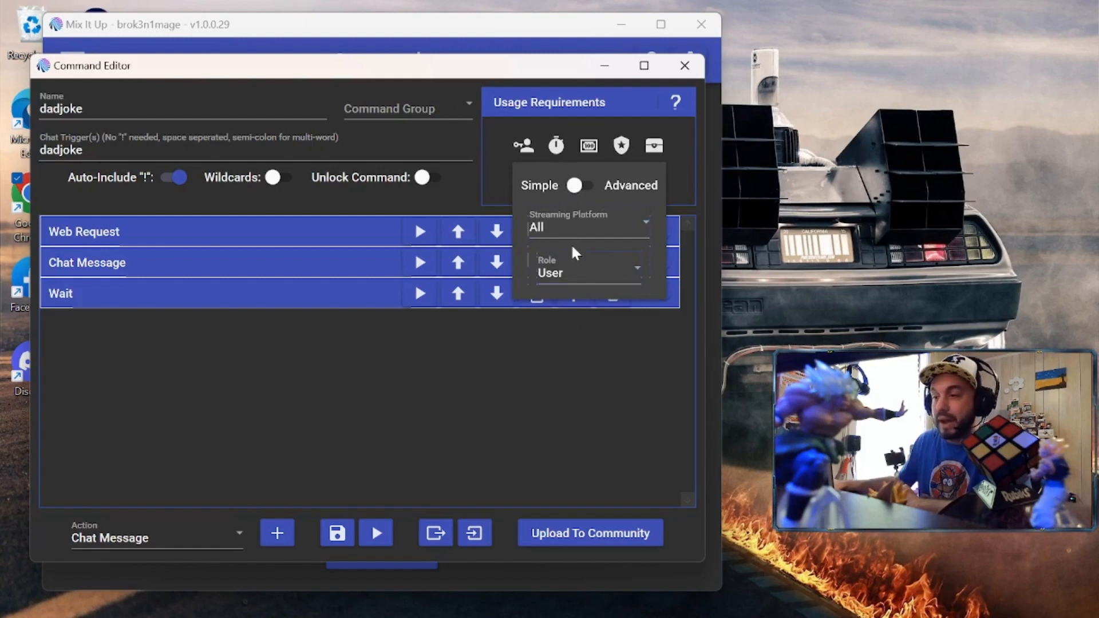
left_click(572, 185)
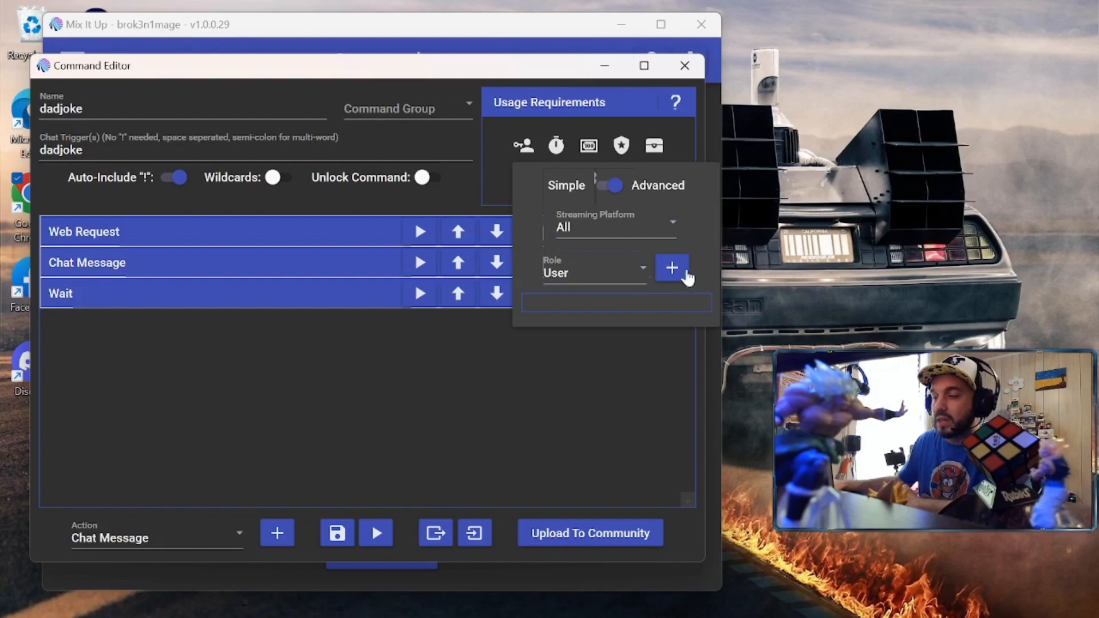
left_click(641, 267)
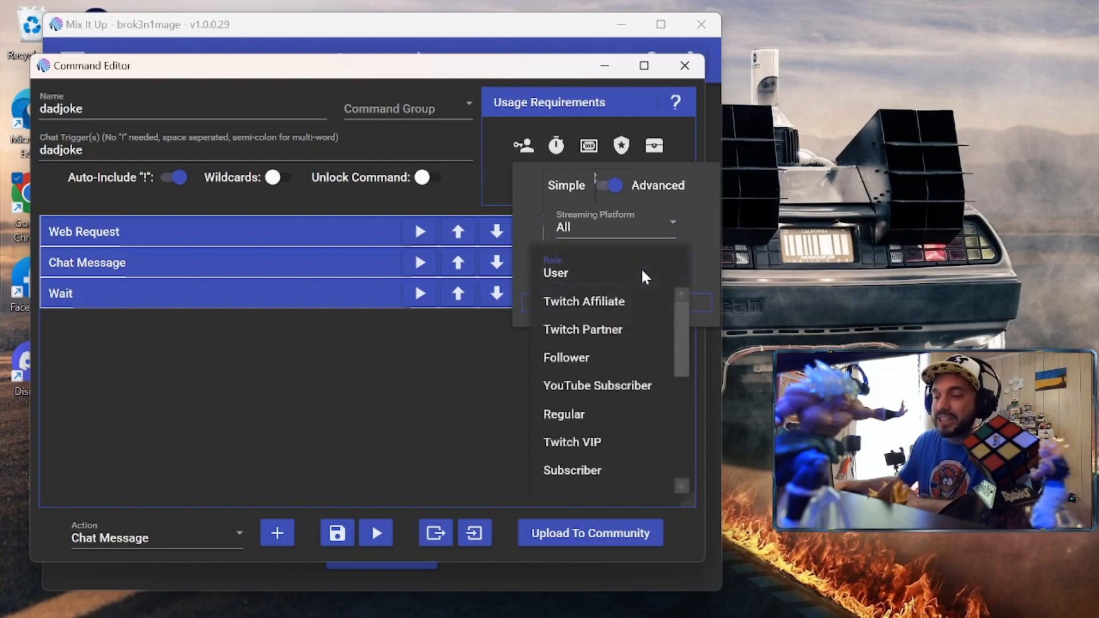
left_click(592, 357)
left_click(672, 265)
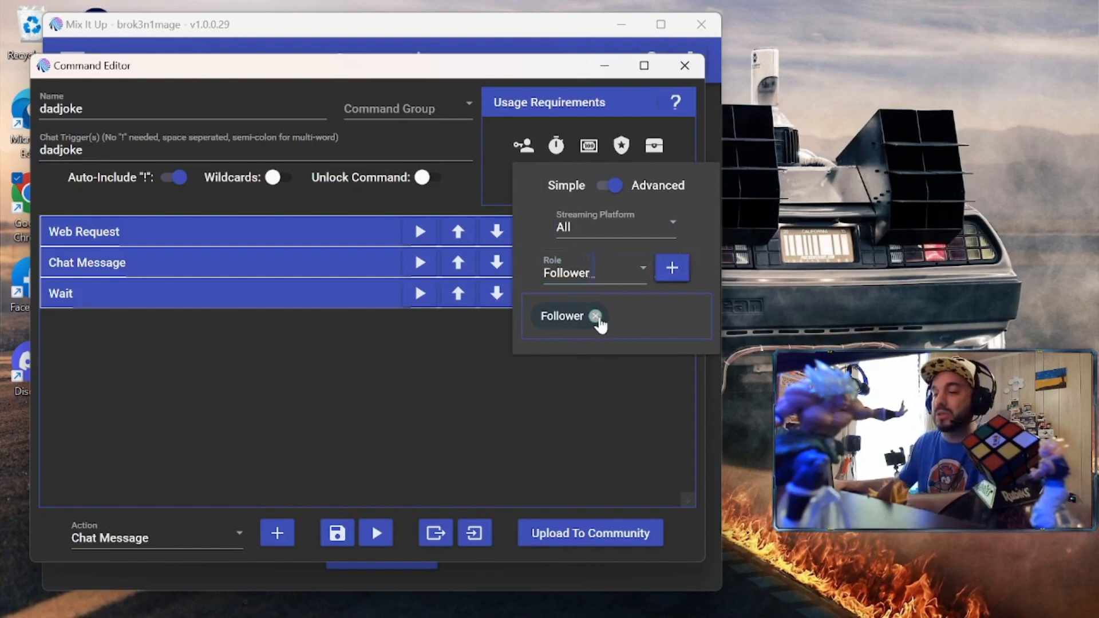
left_click(597, 316)
Reset the role to User in Simple mode and close the dadjoke editor
left_click(635, 276)
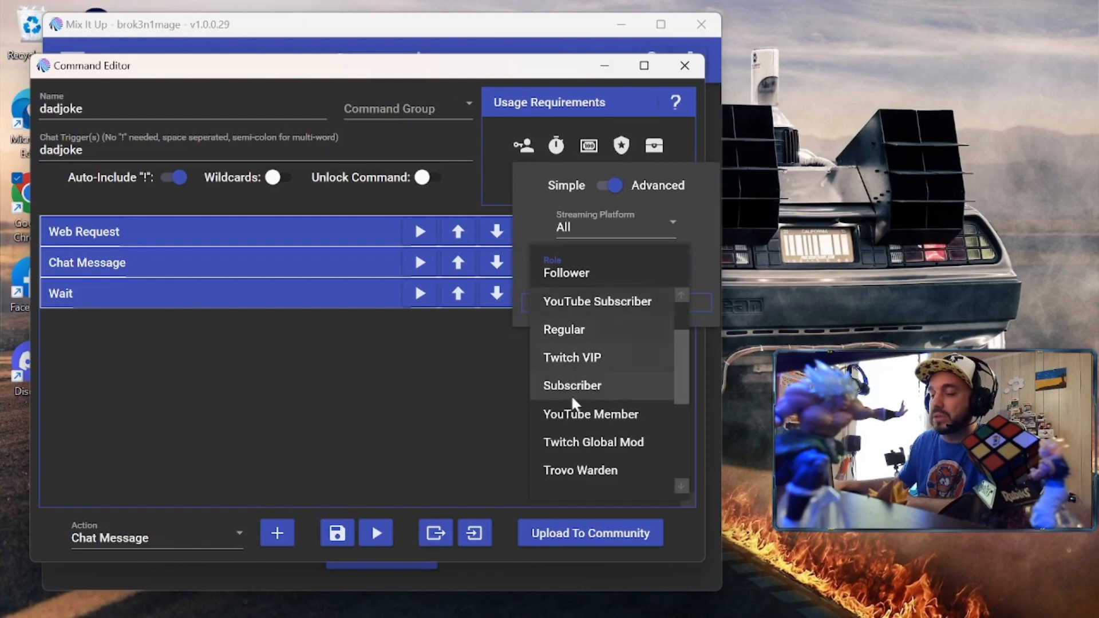
scroll(552, 356, "up", 3)
left_click(596, 310)
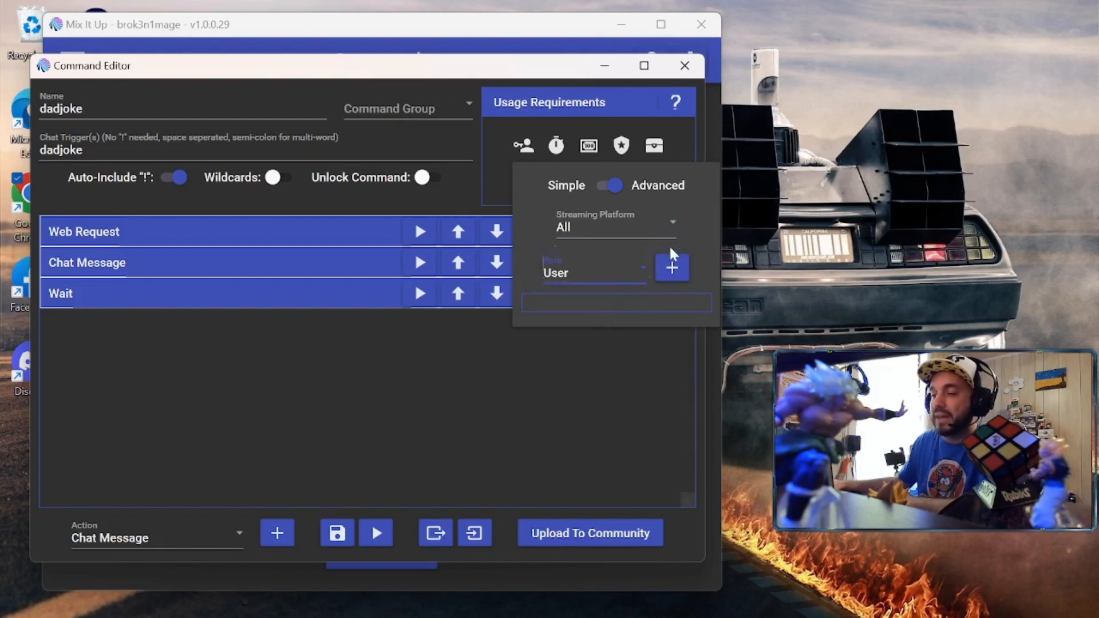
left_click(612, 186)
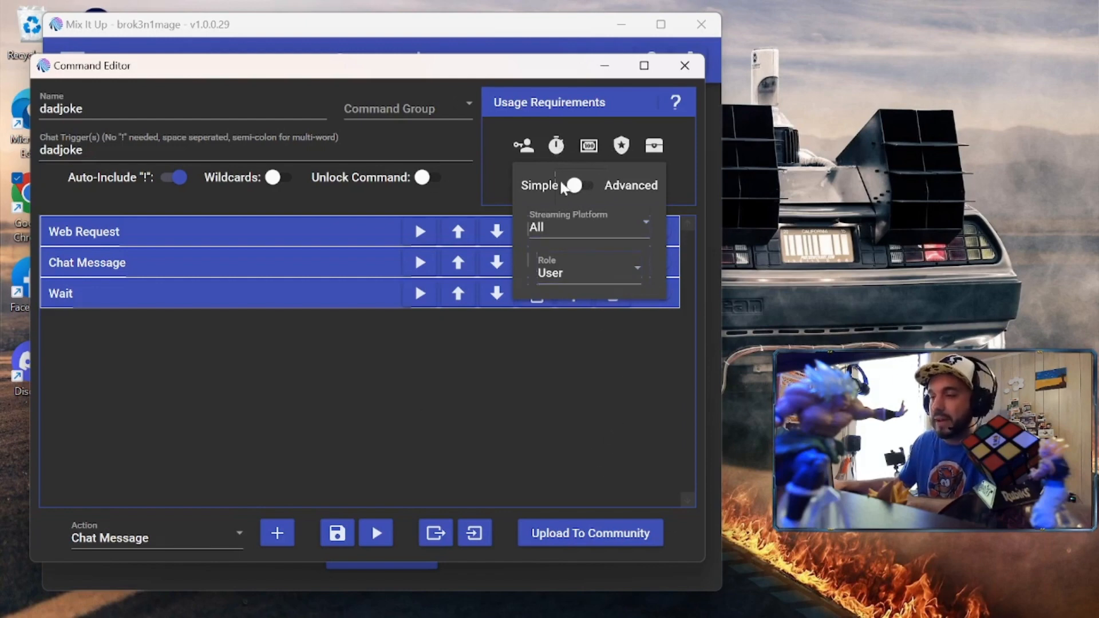
left_click(524, 148)
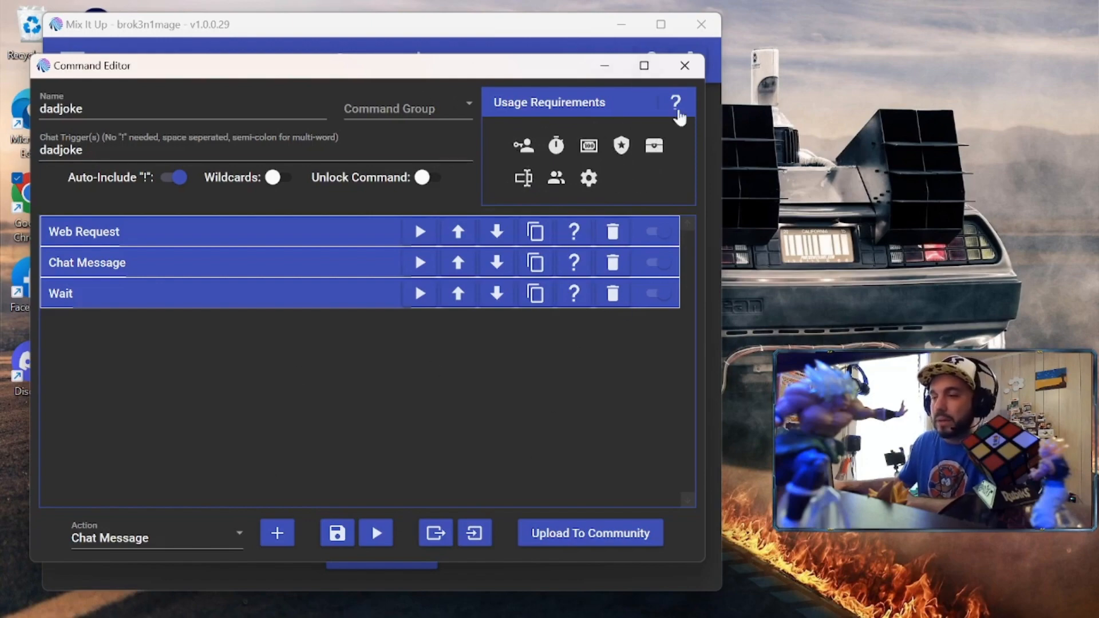
left_click(686, 68)
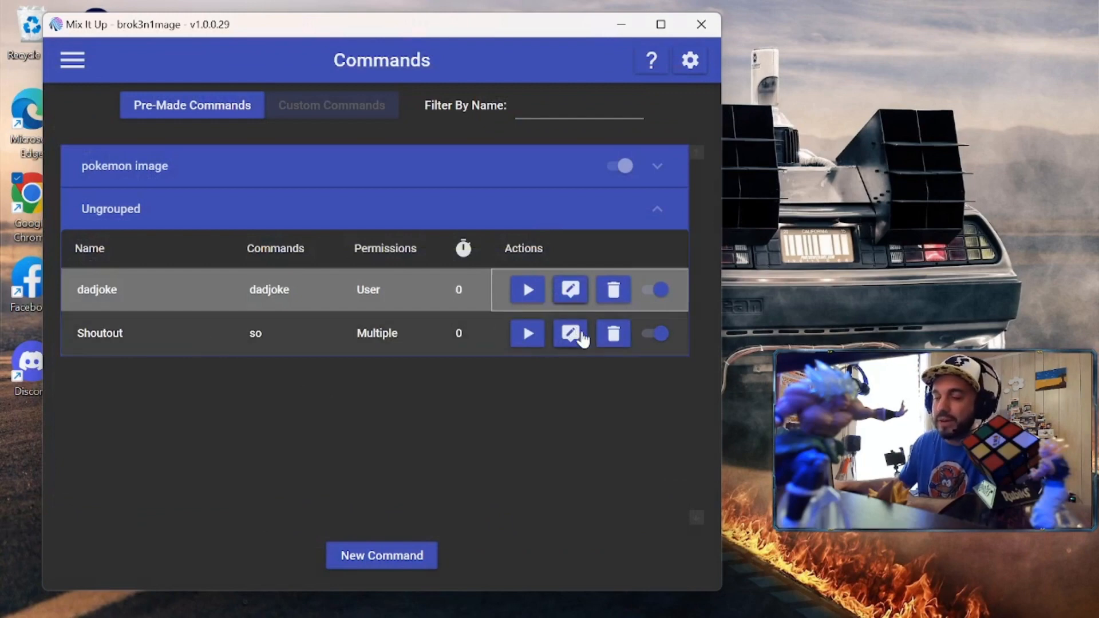
Open the 'so' Shoutout command in the Command Editor and expand its Chat Message action
left_click(576, 337)
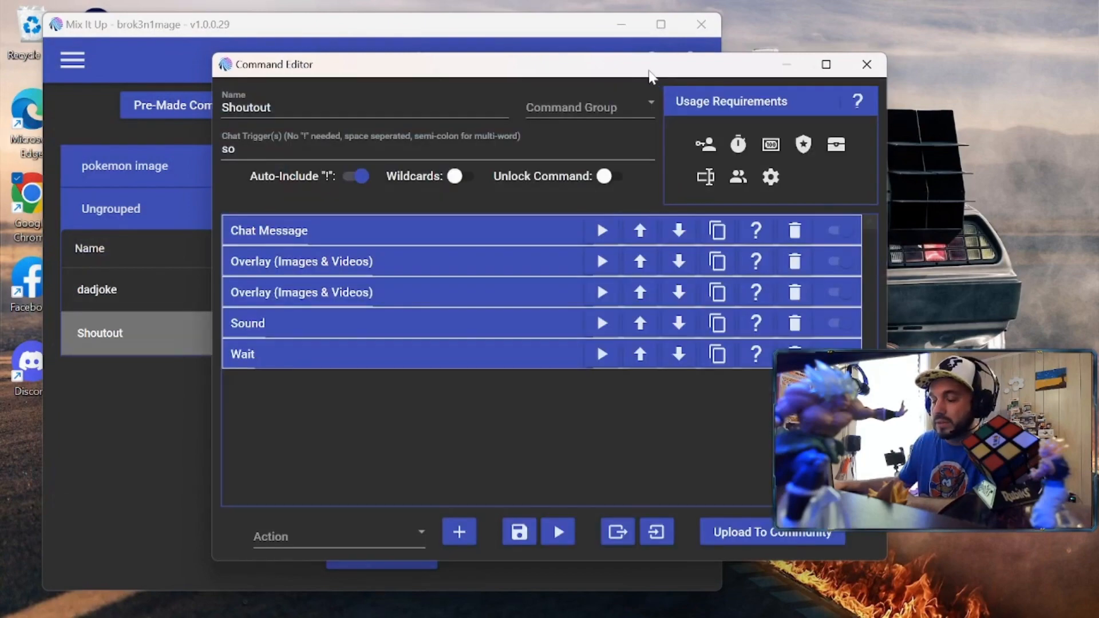
left_click_drag(656, 73, 520, 64)
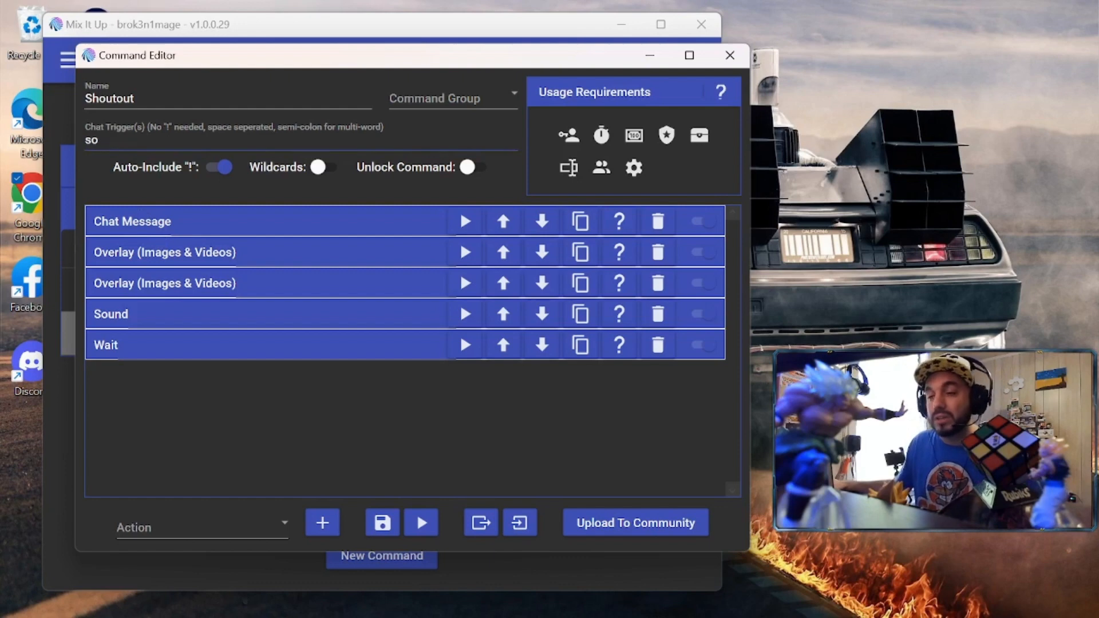
left_click(326, 216)
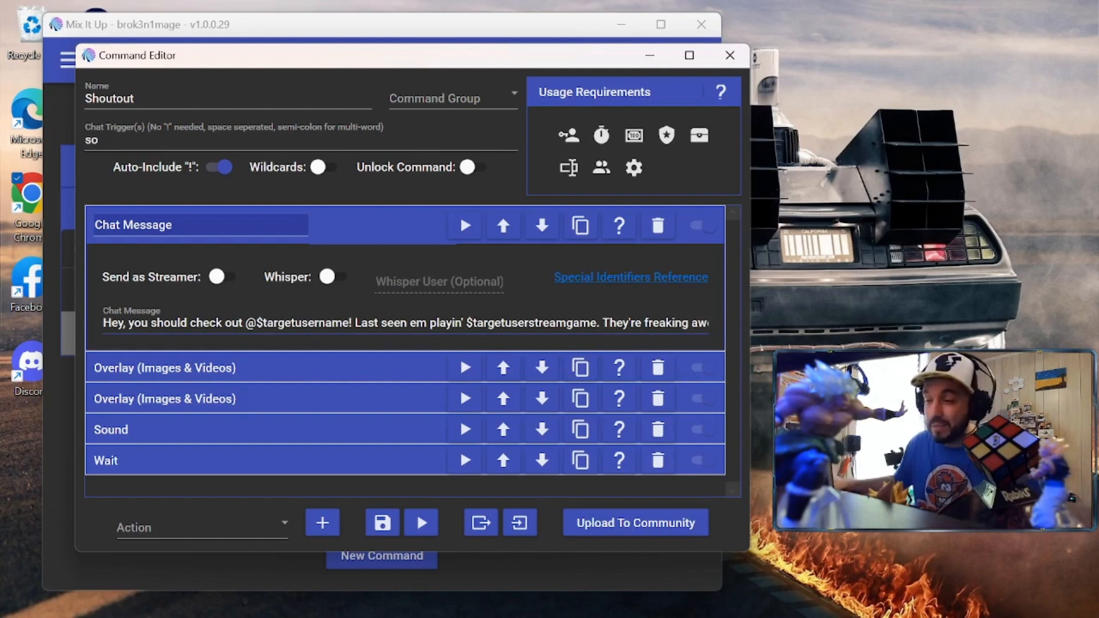
left_click(573, 323)
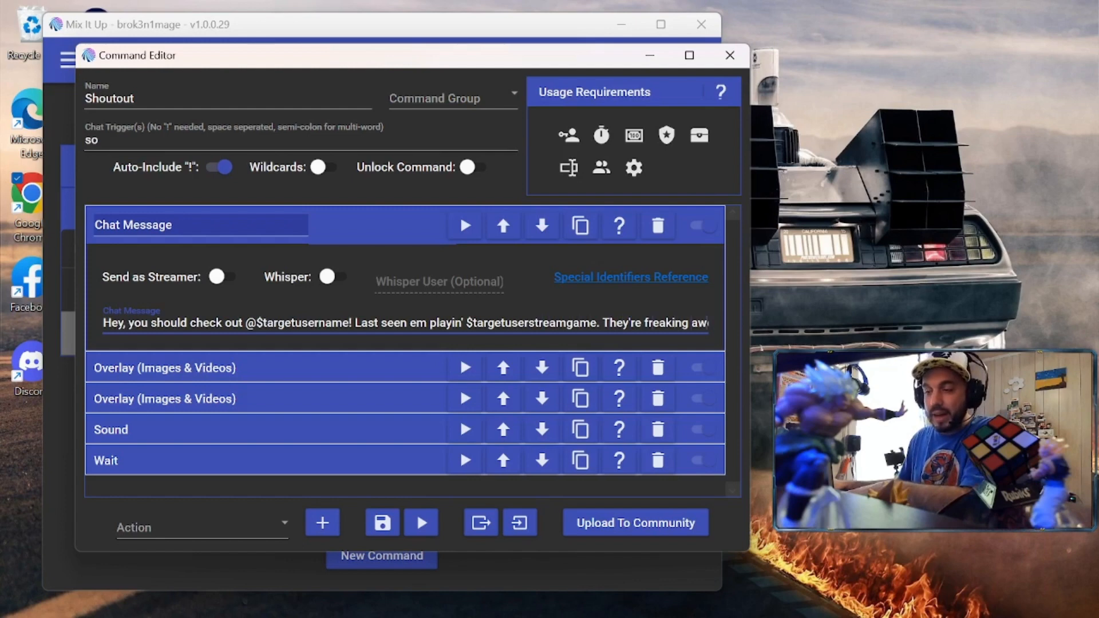
key("End")
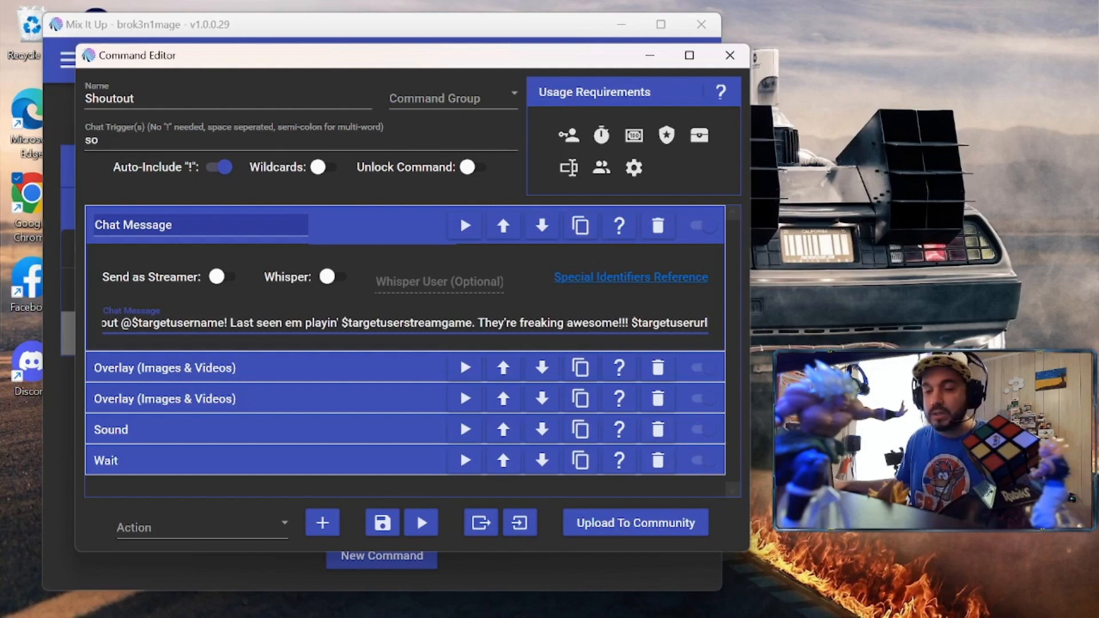
left_click(263, 366)
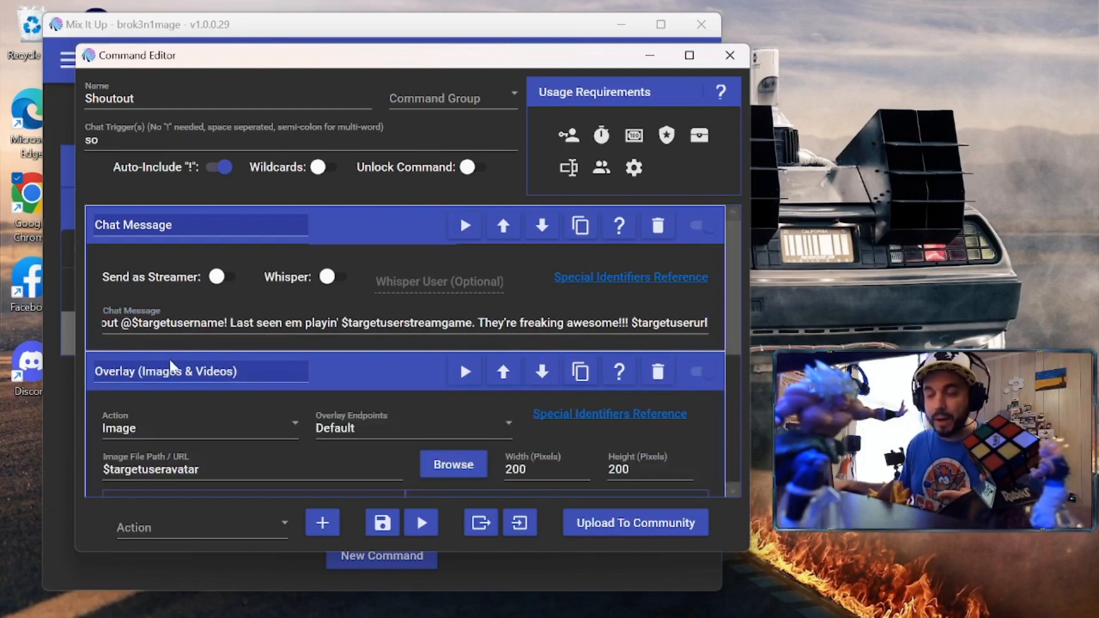
Set the avatar image overlay's percentage position to about 85% from left and 35% from top
scroll(95, 396, "down", 3)
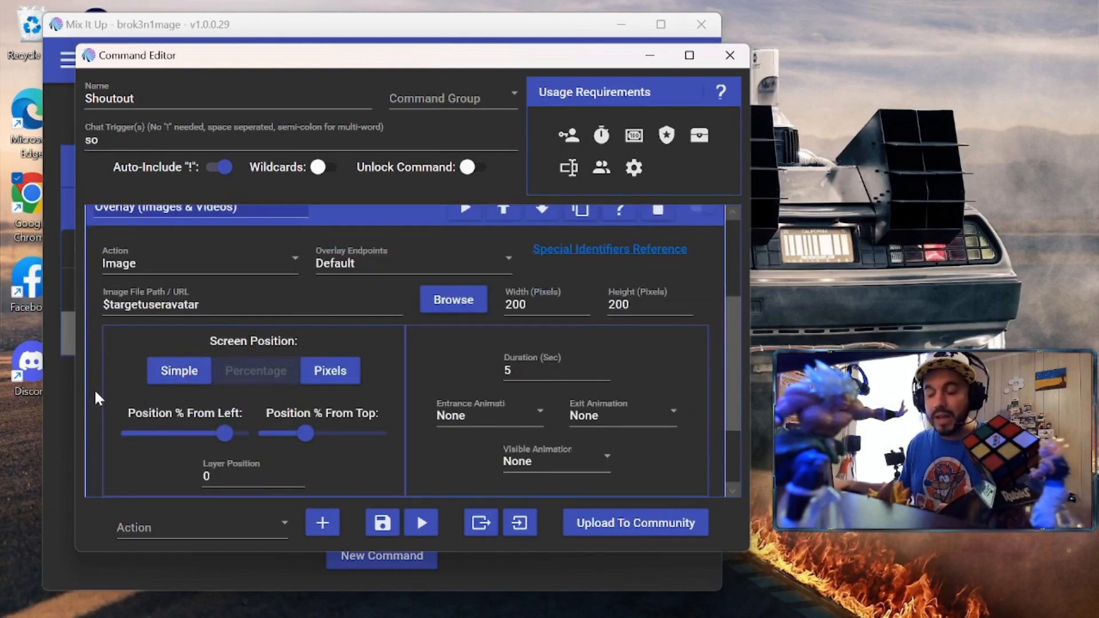
scroll(94, 389, "down", 1)
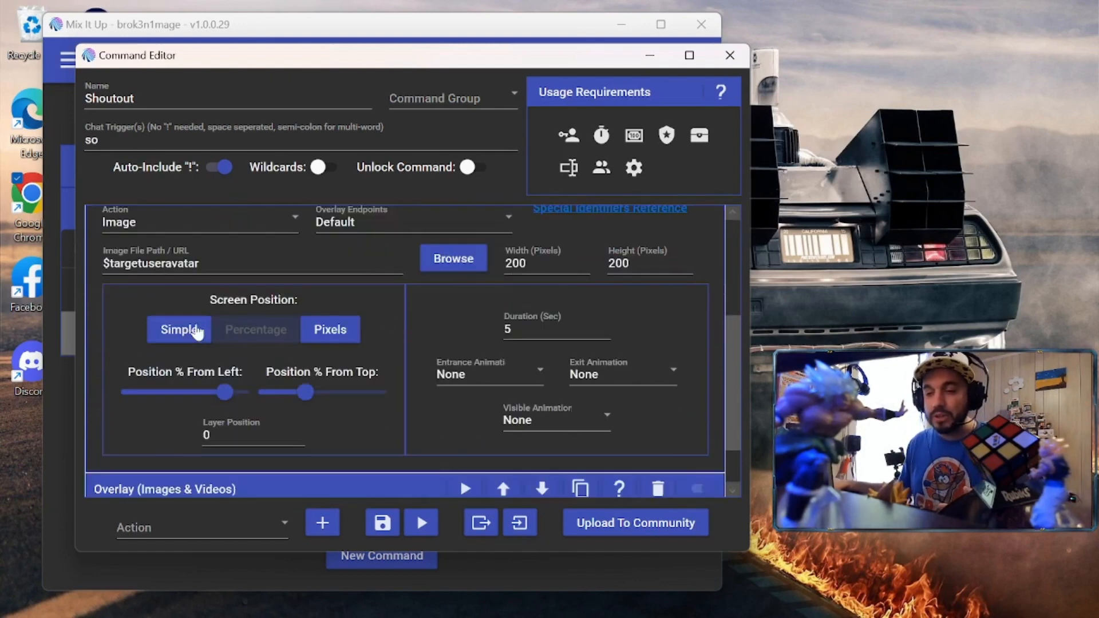
left_click(225, 390)
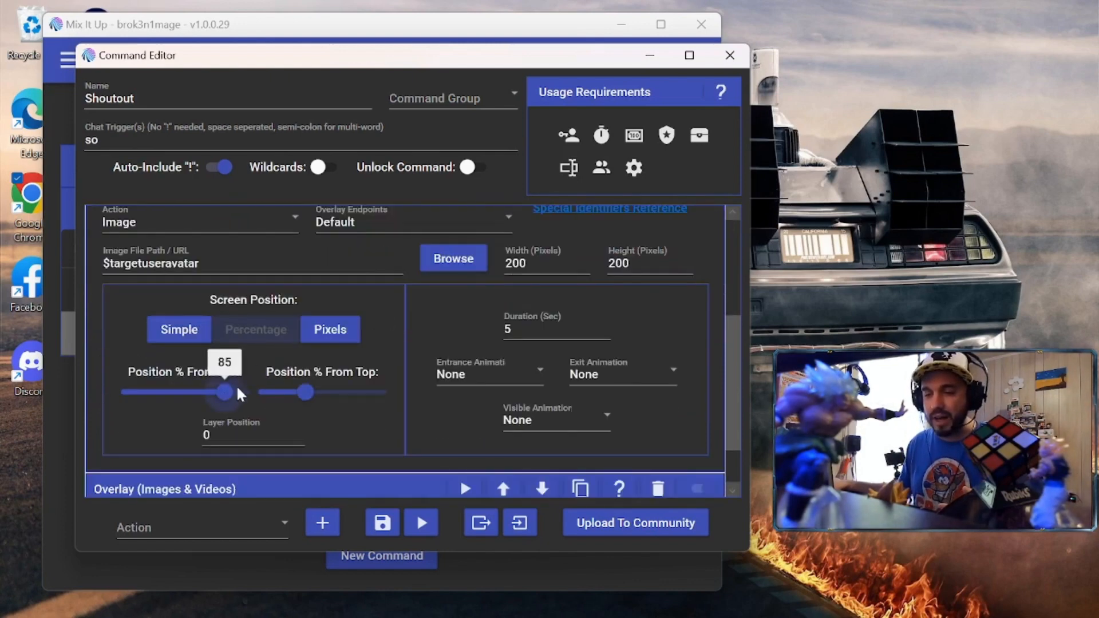
left_click(305, 391)
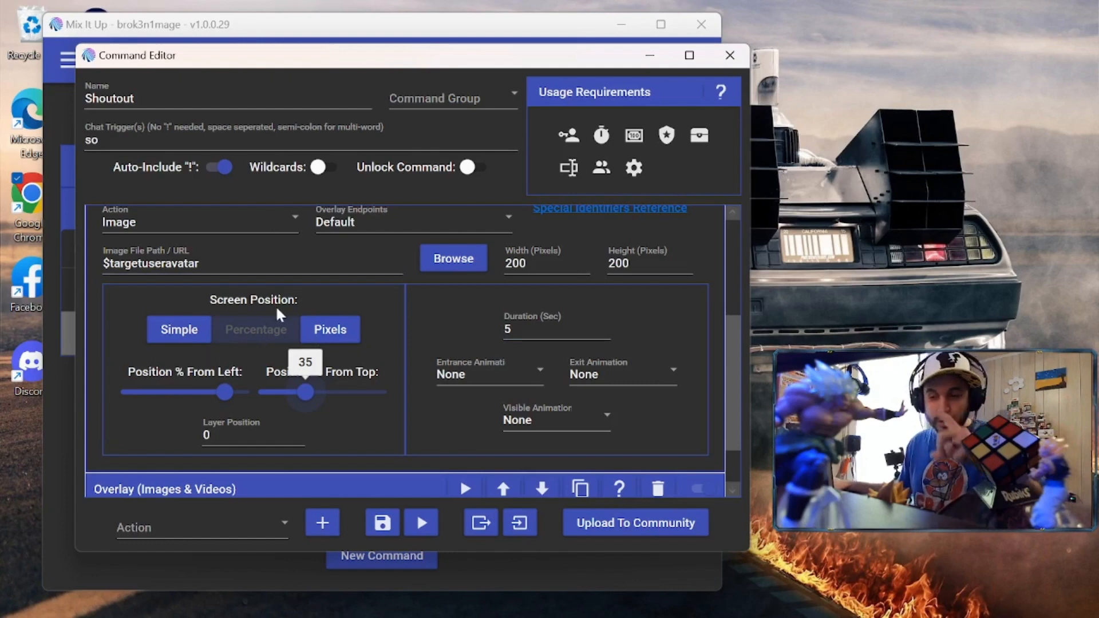
left_click(189, 334)
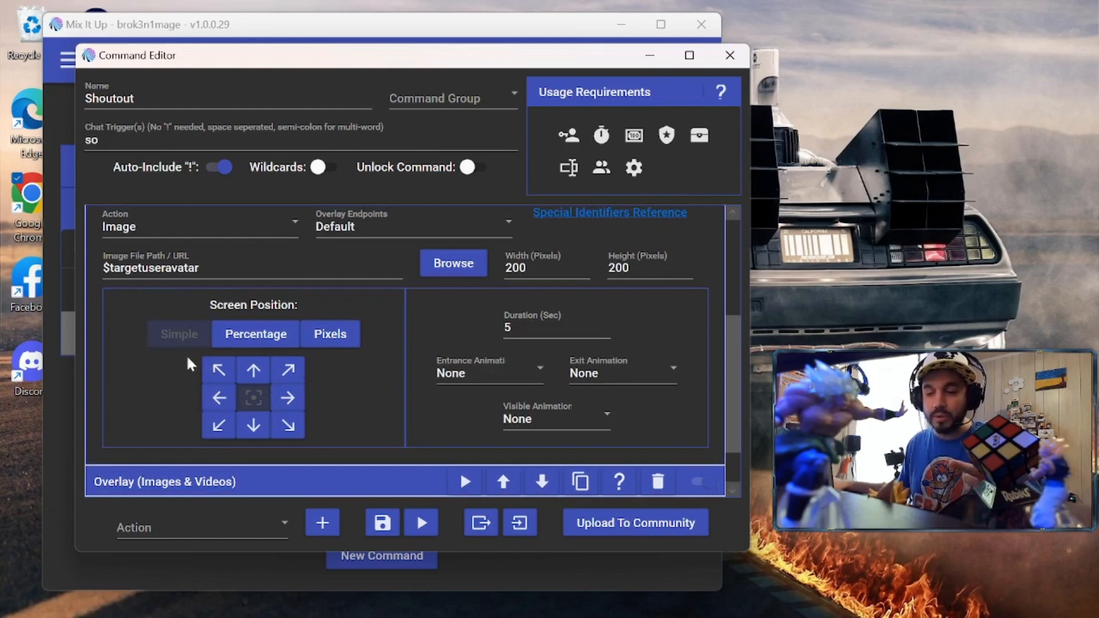
left_click(265, 337)
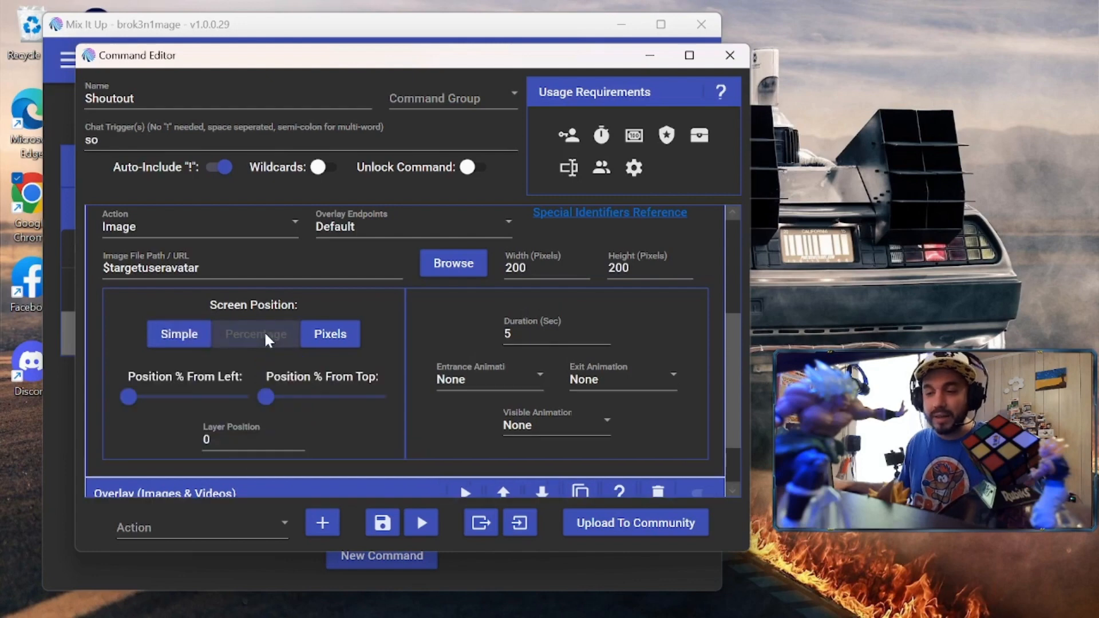
left_click_drag(129, 399, 305, 405)
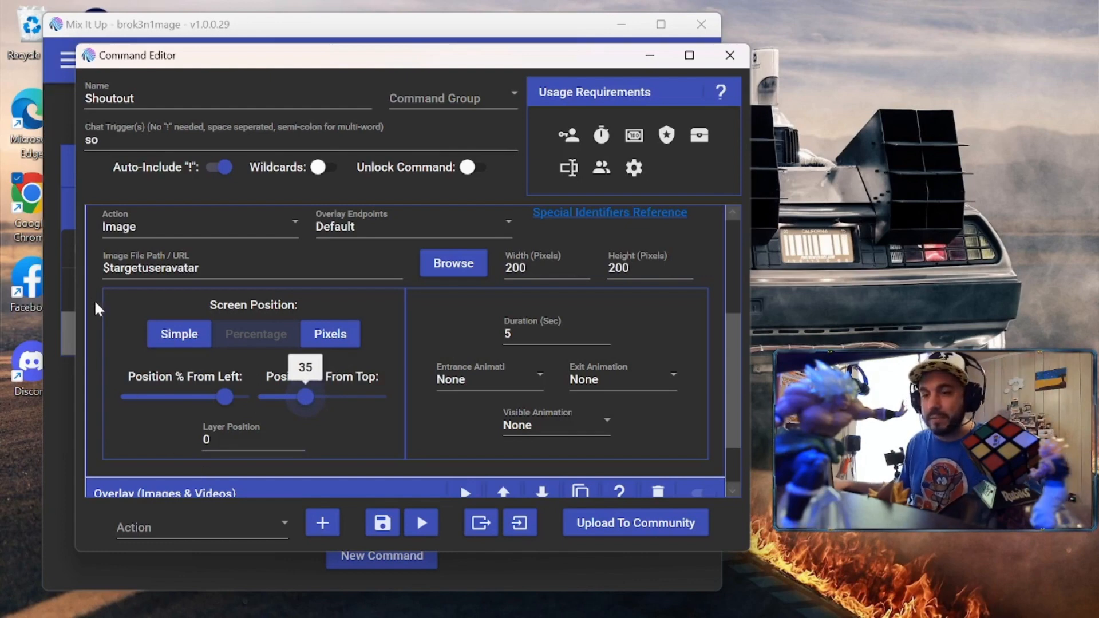
scroll(95, 301, "down", 3)
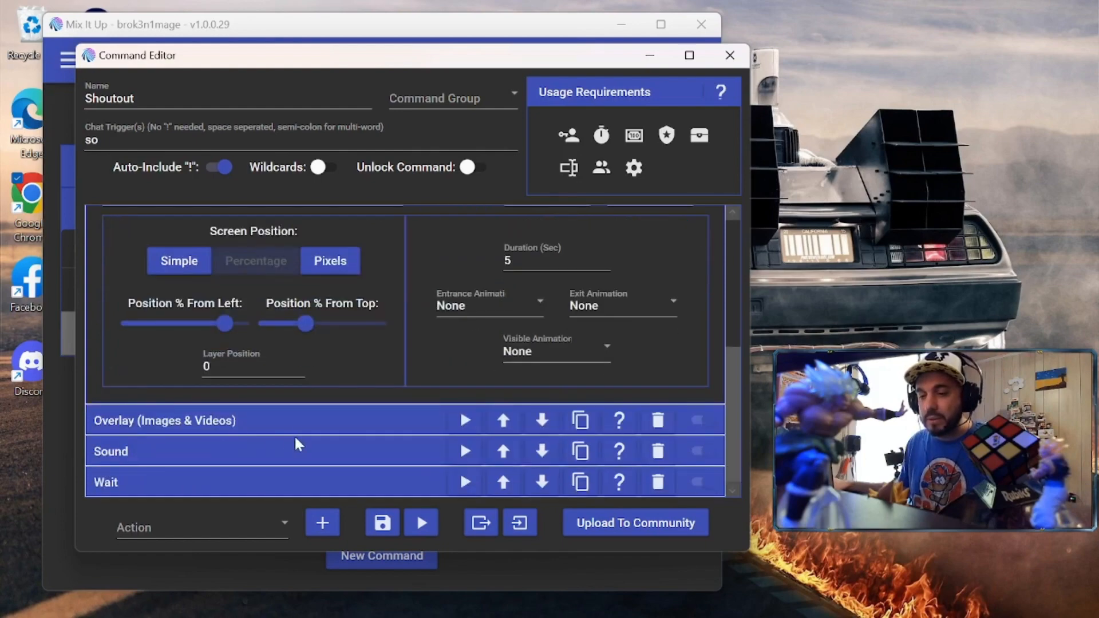
Expand the display-name text overlay and the bacon-awesome.mp3 Sound action to review their settings
left_click(301, 420)
scroll(86, 418, "down", 3)
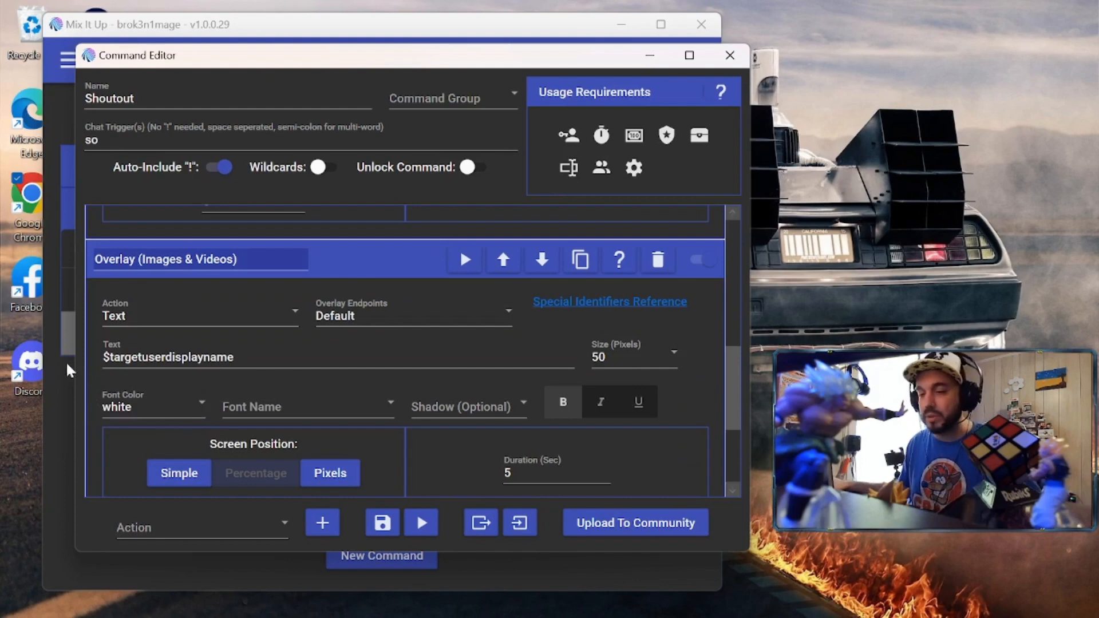
scroll(91, 357, "down", 4)
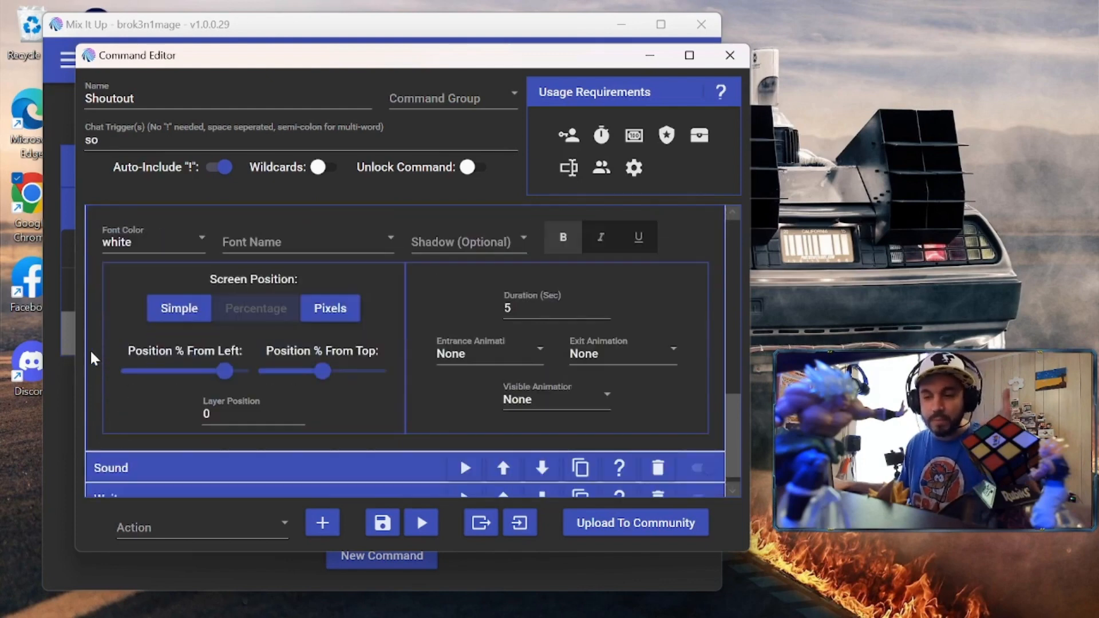
scroll(92, 353, "down", 1)
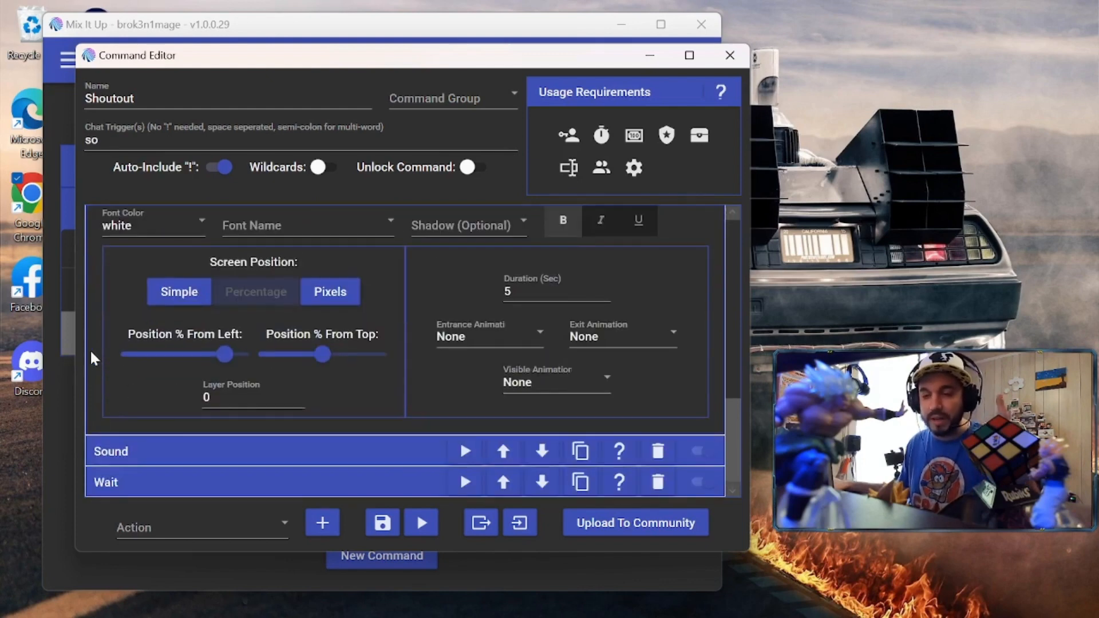
left_click(212, 451)
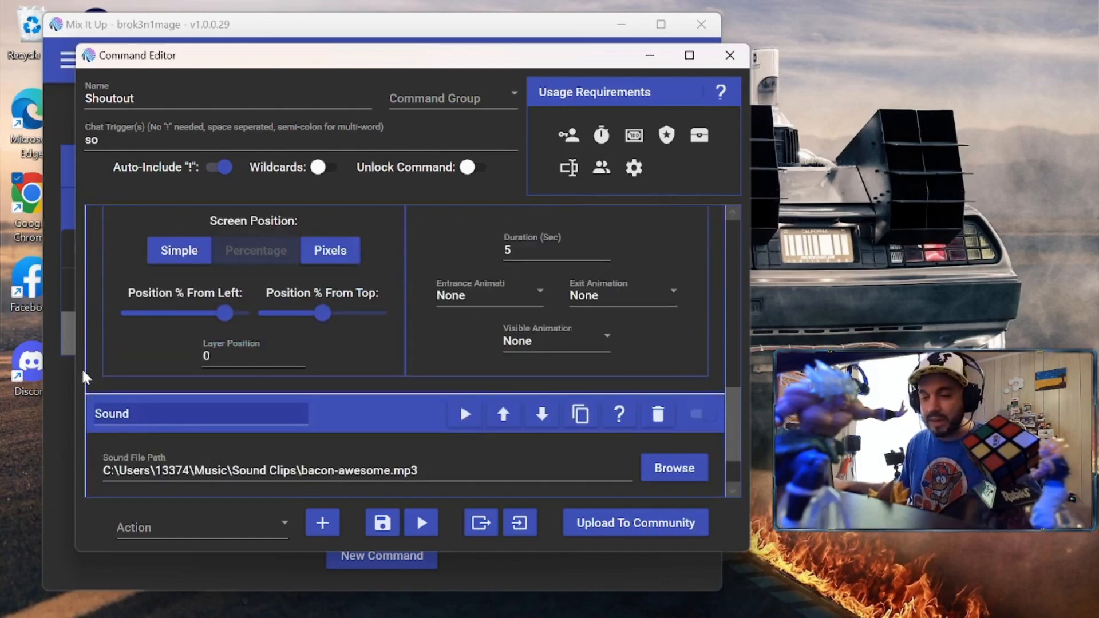
scroll(95, 449, "down", 3)
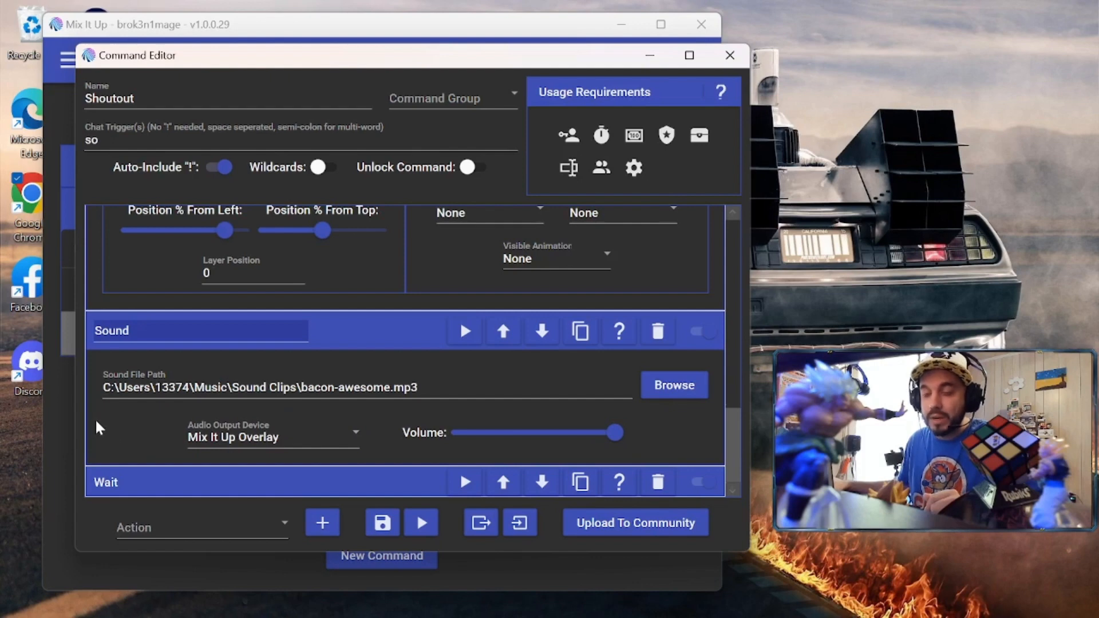
Expand the 5-second Wait action and show the Streamer, Twitch VIP and Moderator role requirements
left_click(129, 480)
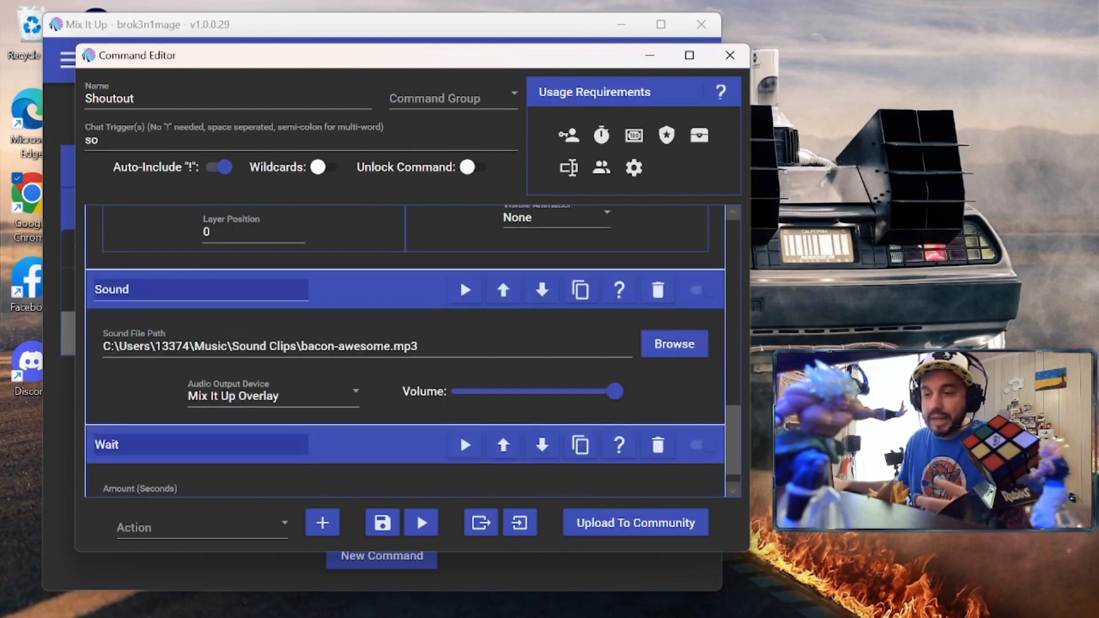
scroll(112, 431, "down", 1)
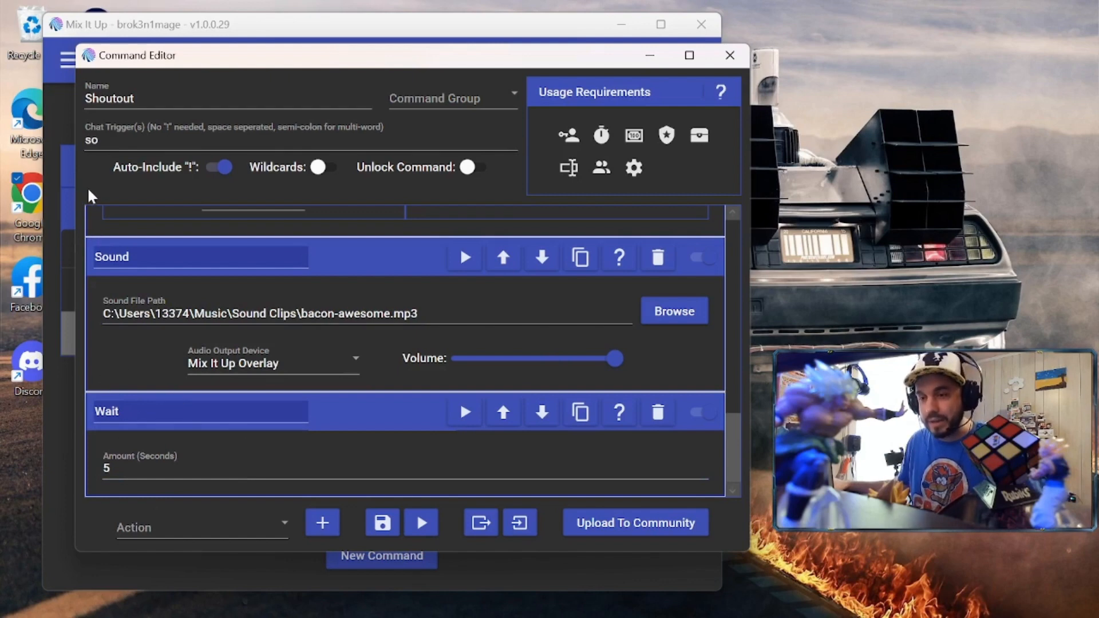
left_click(569, 136)
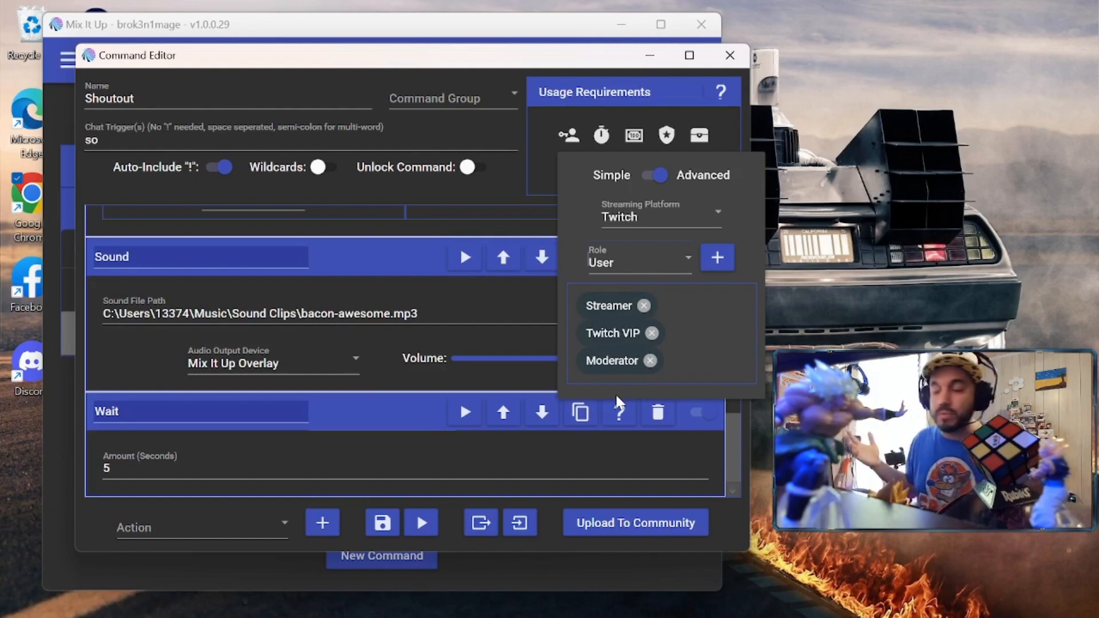
Close the role popup and collapse the Sound, Wait, both Overlay and Chat Message actions
left_click(568, 137)
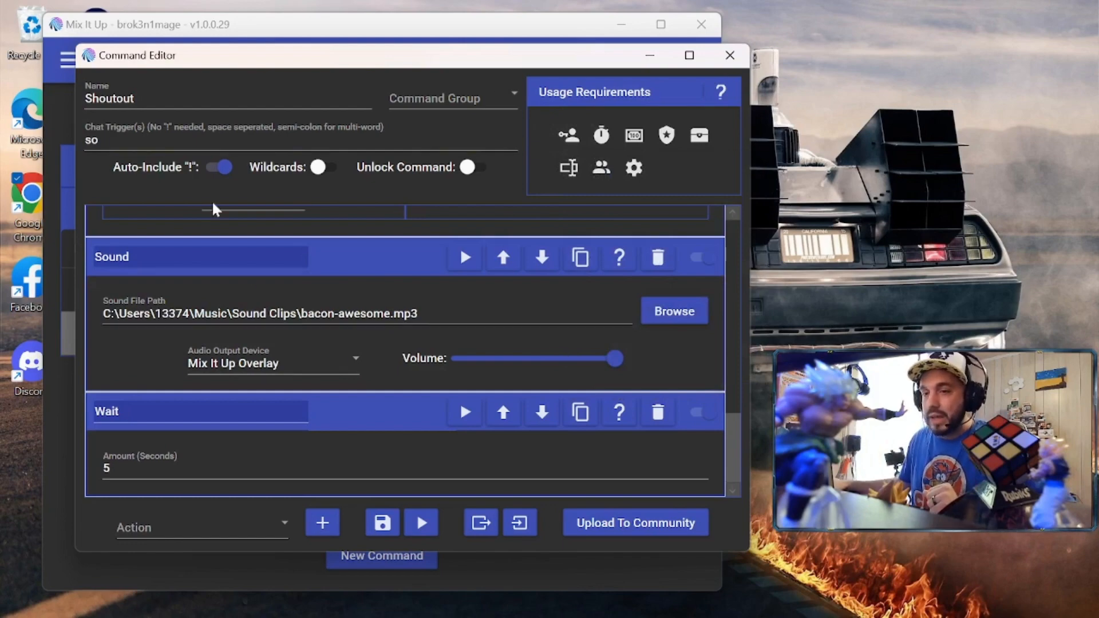
left_click(361, 264)
left_click(363, 412)
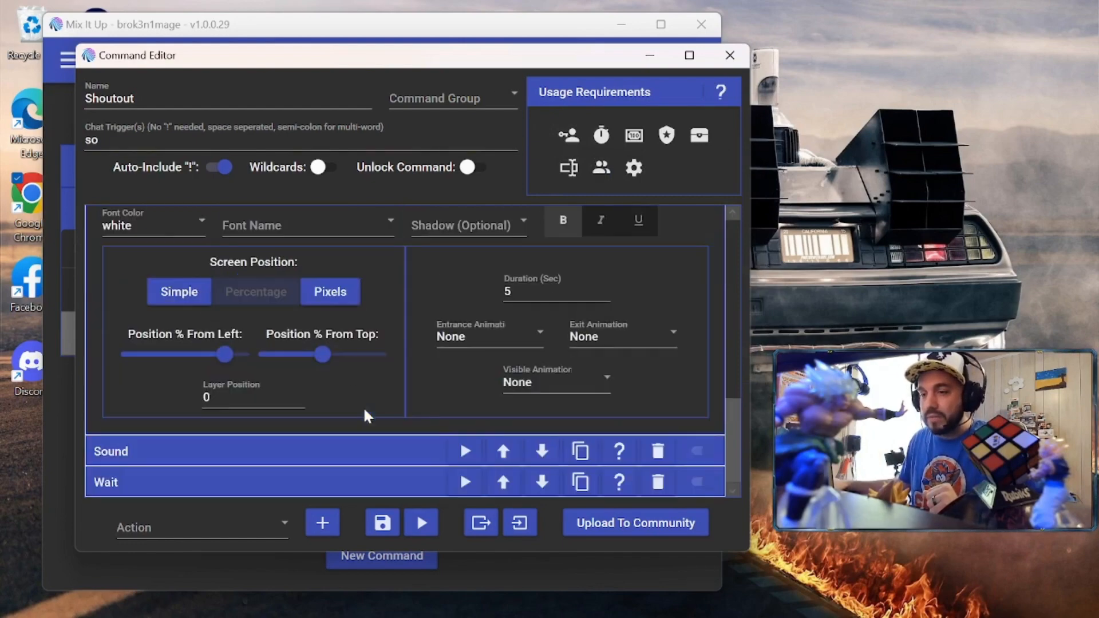
scroll(342, 292, "up", 6)
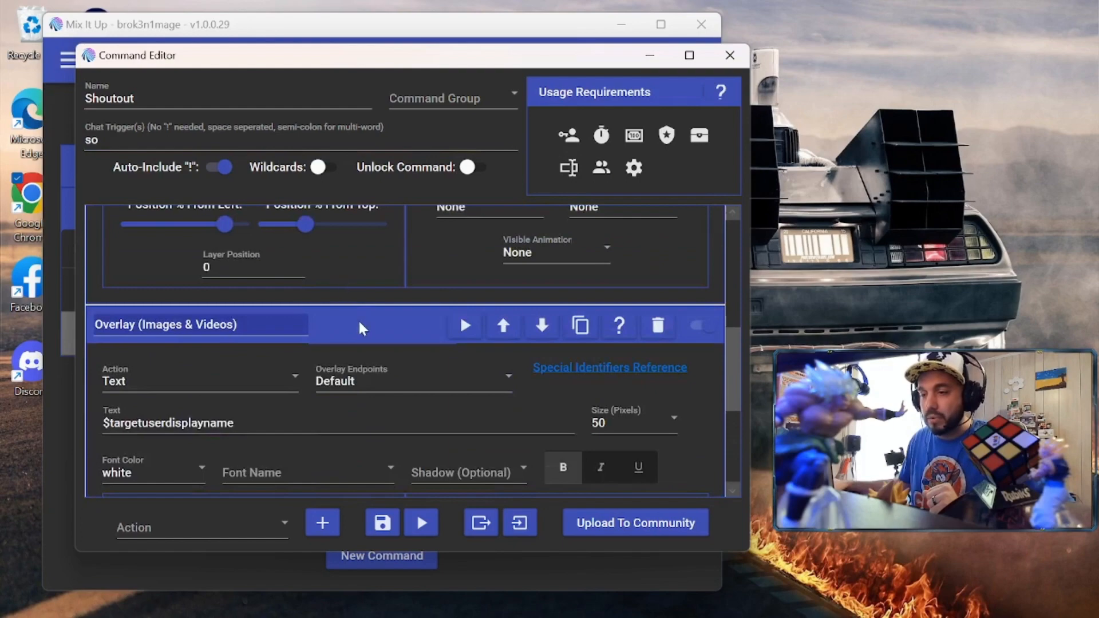
left_click(362, 326)
scroll(421, 279, "up", 4)
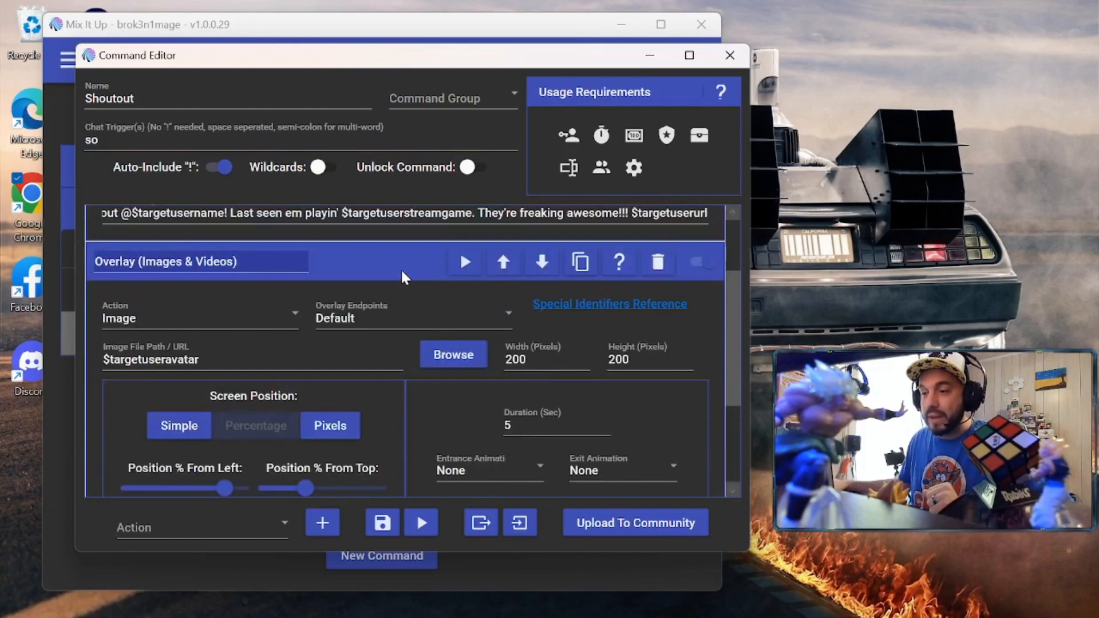
left_click(395, 267)
left_click(396, 225)
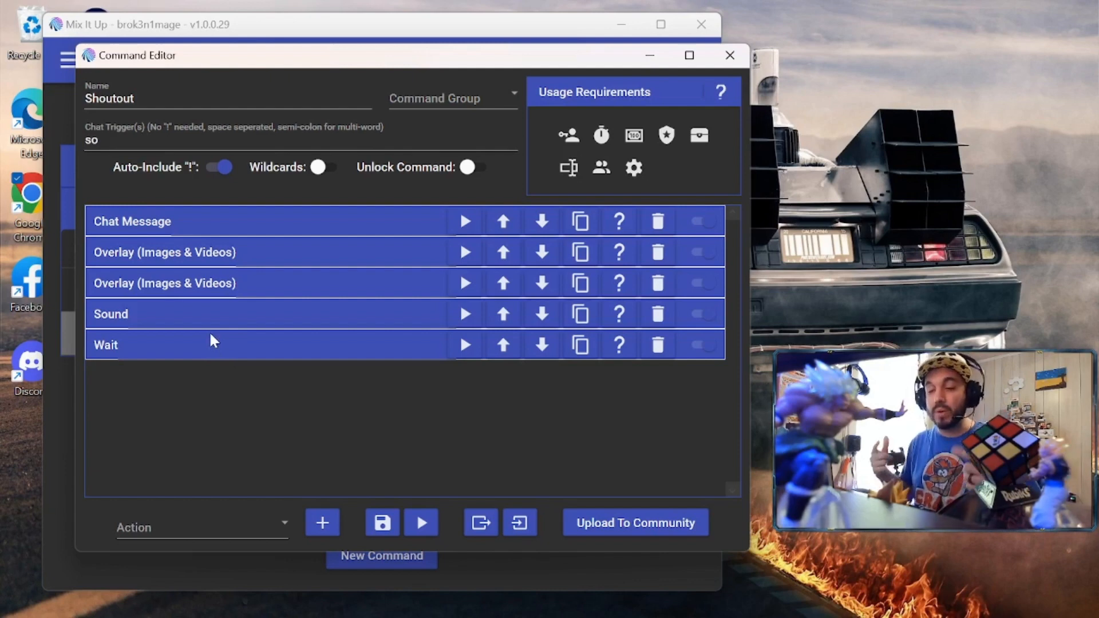
left_click(273, 520)
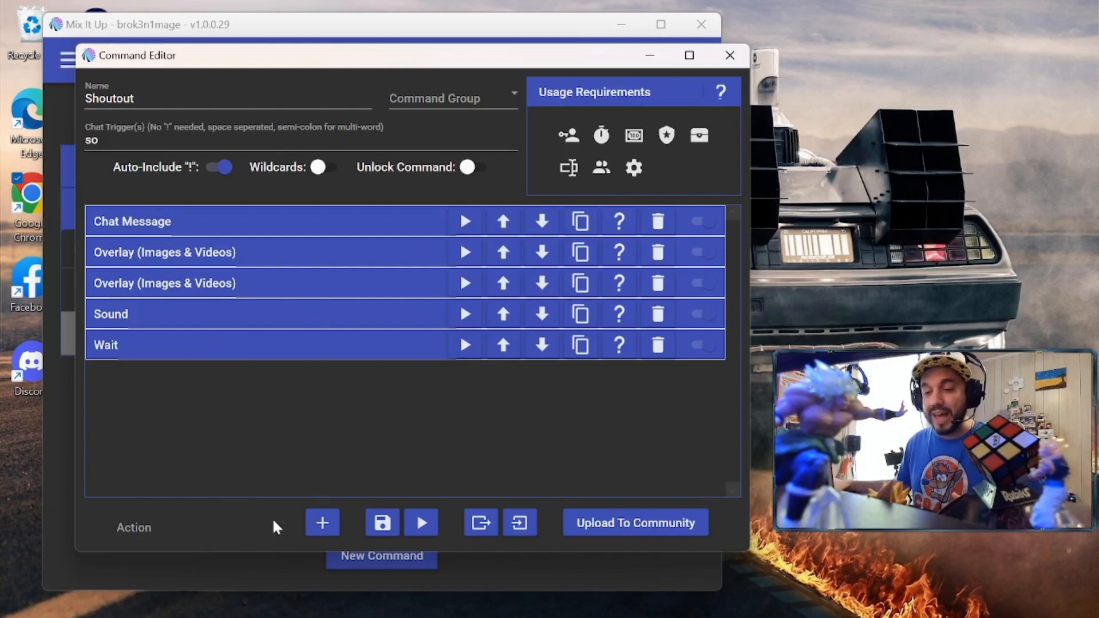
scroll(254, 481, "down", 6)
left_click(228, 448)
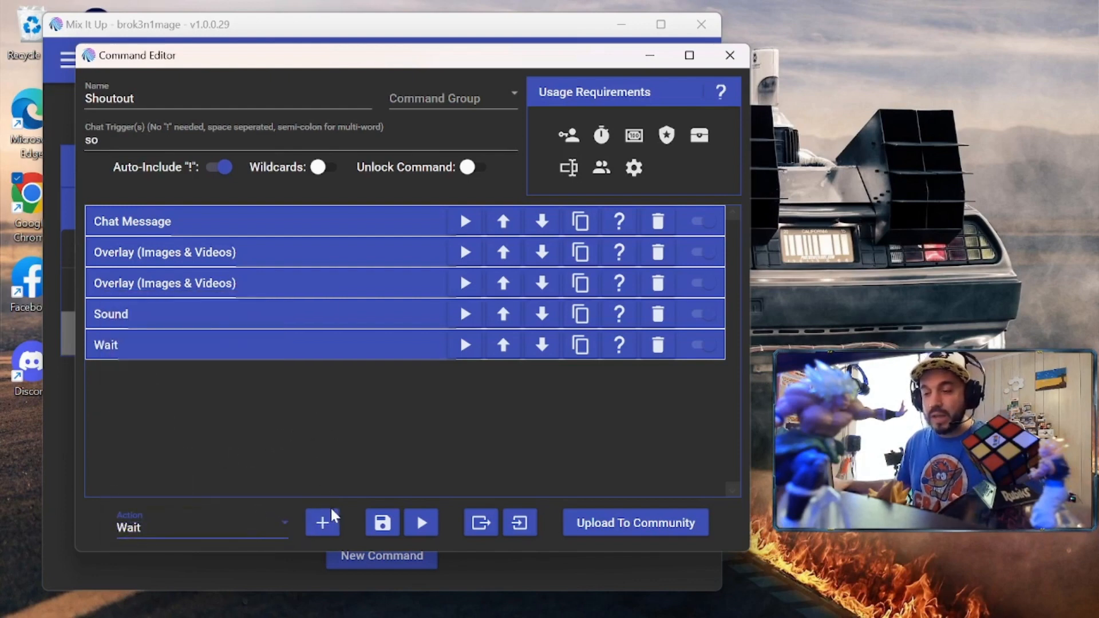
left_click(321, 522)
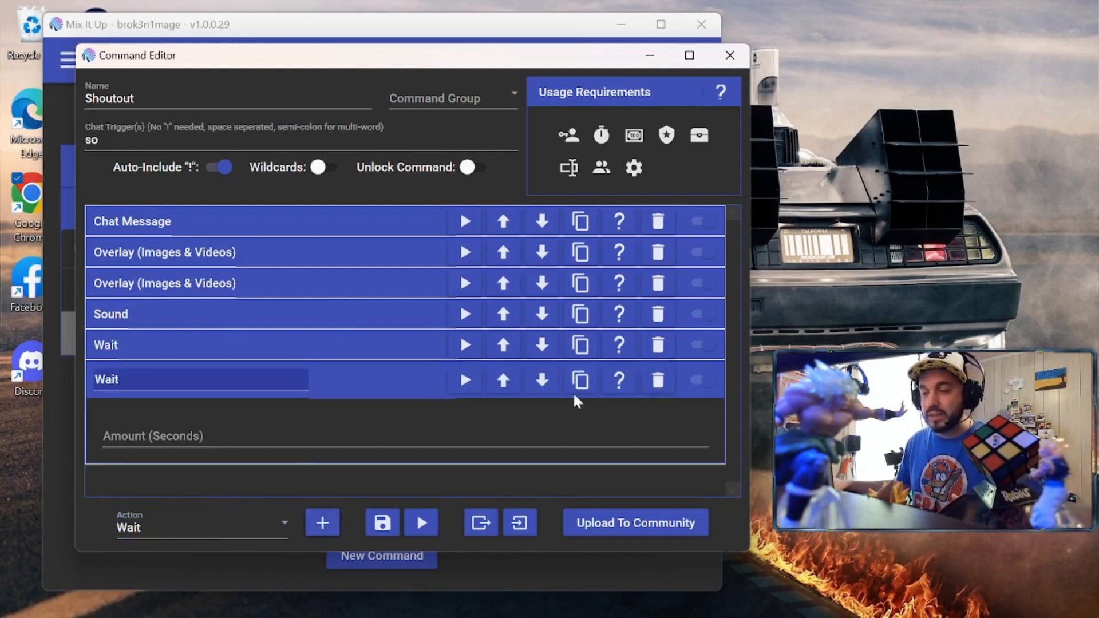
left_click(504, 380)
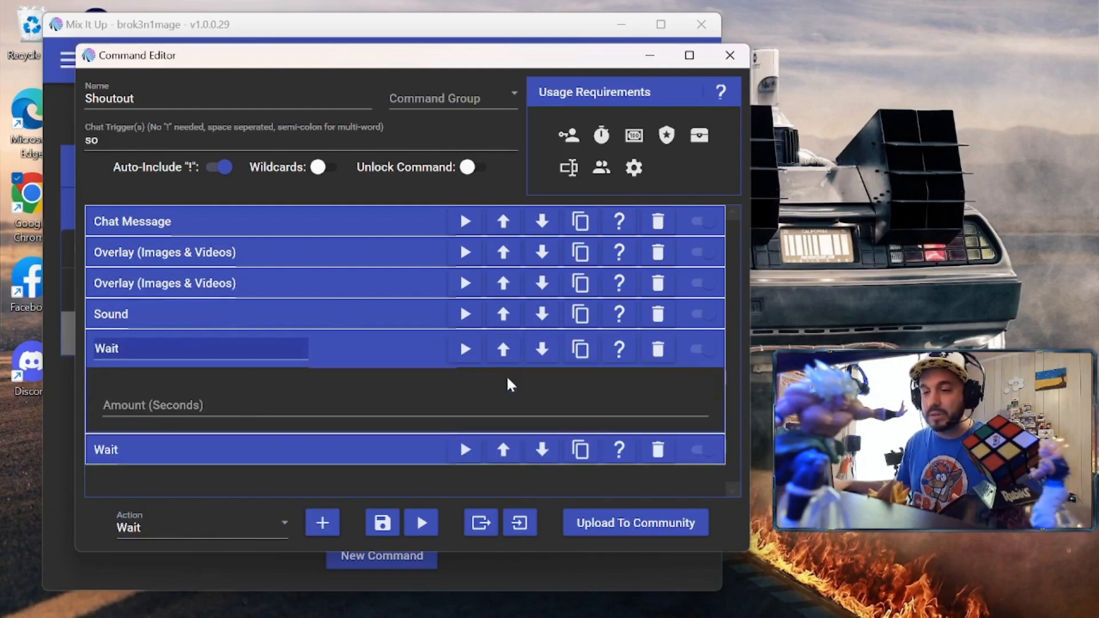
left_click(503, 348)
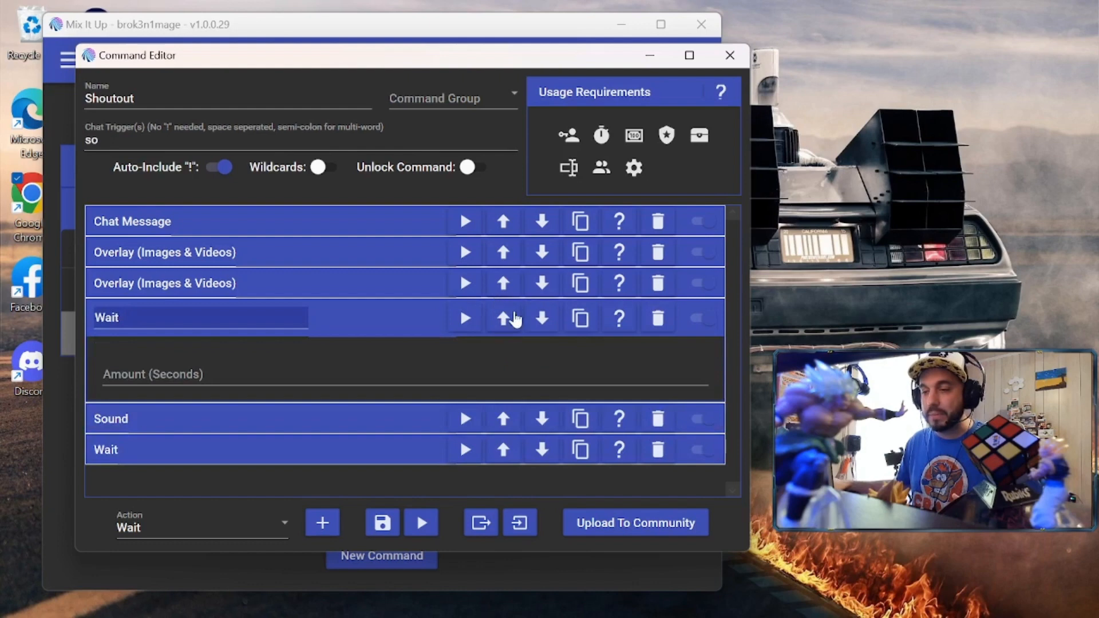
left_click(505, 318)
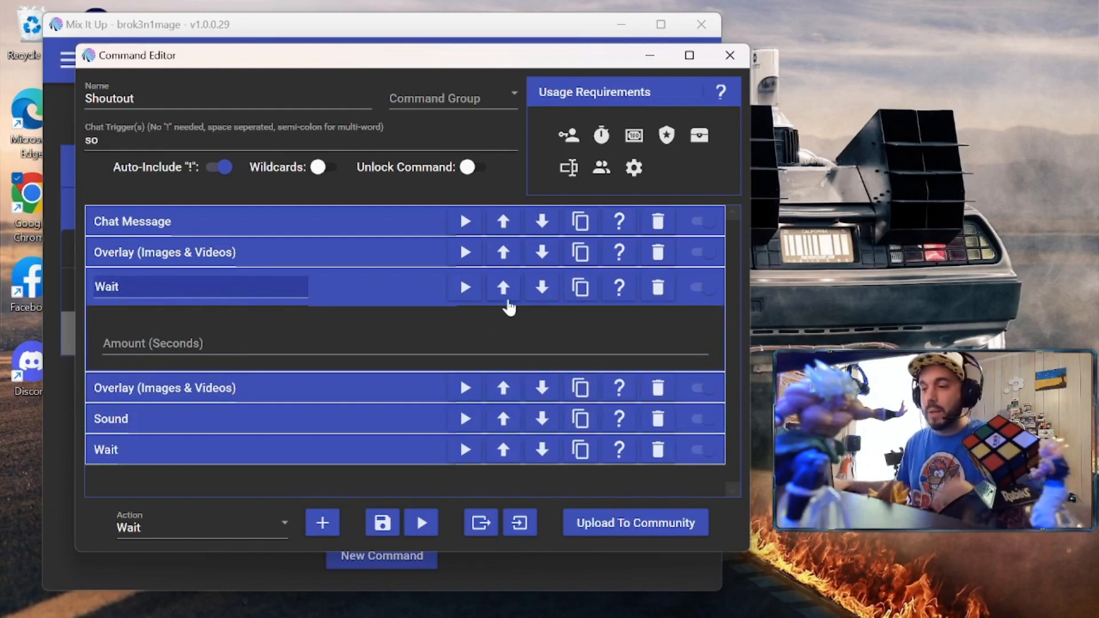
left_click(659, 287)
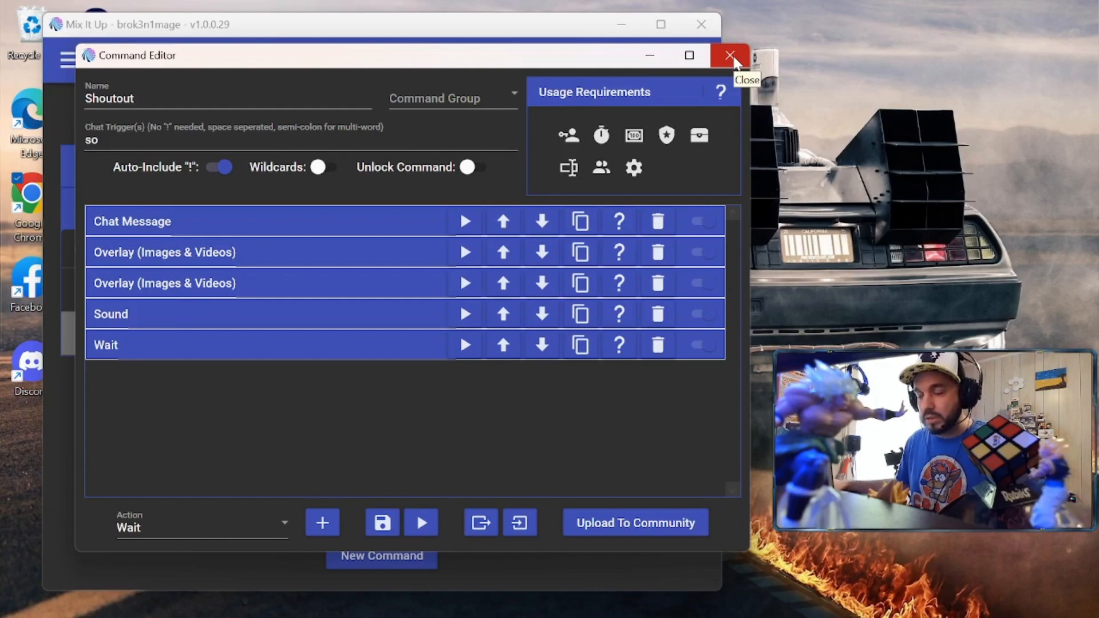
Close the Shoutout editor, bring OBS forward with chat on the left, and close the activity feed
left_click(731, 57)
mouse_move(562, 609)
left_click(626, 598)
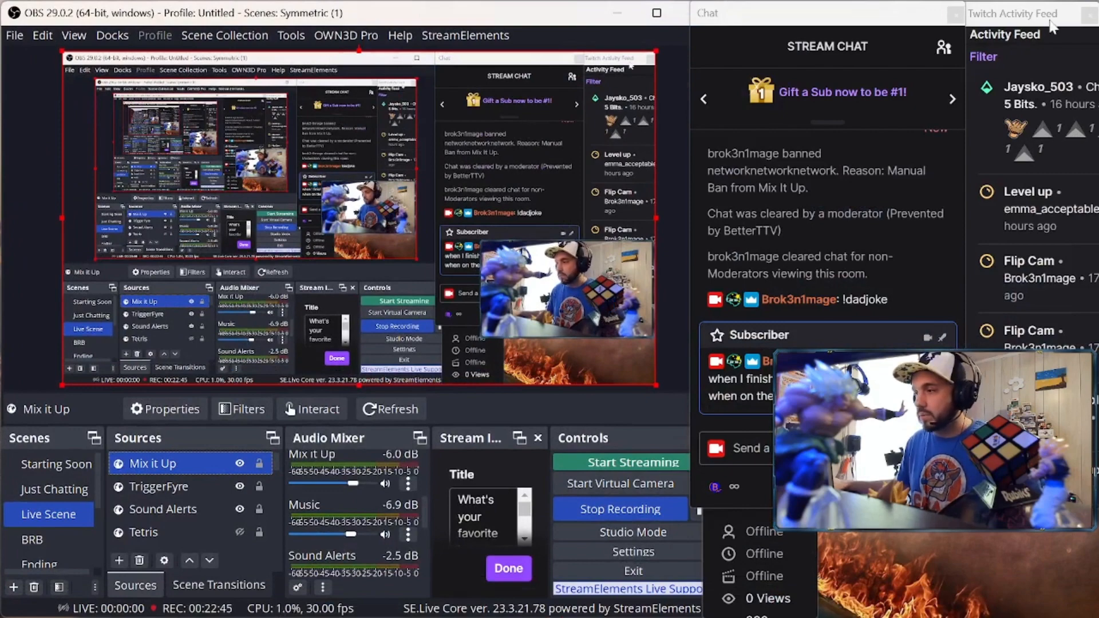
left_click_drag(850, 16, 153, 17)
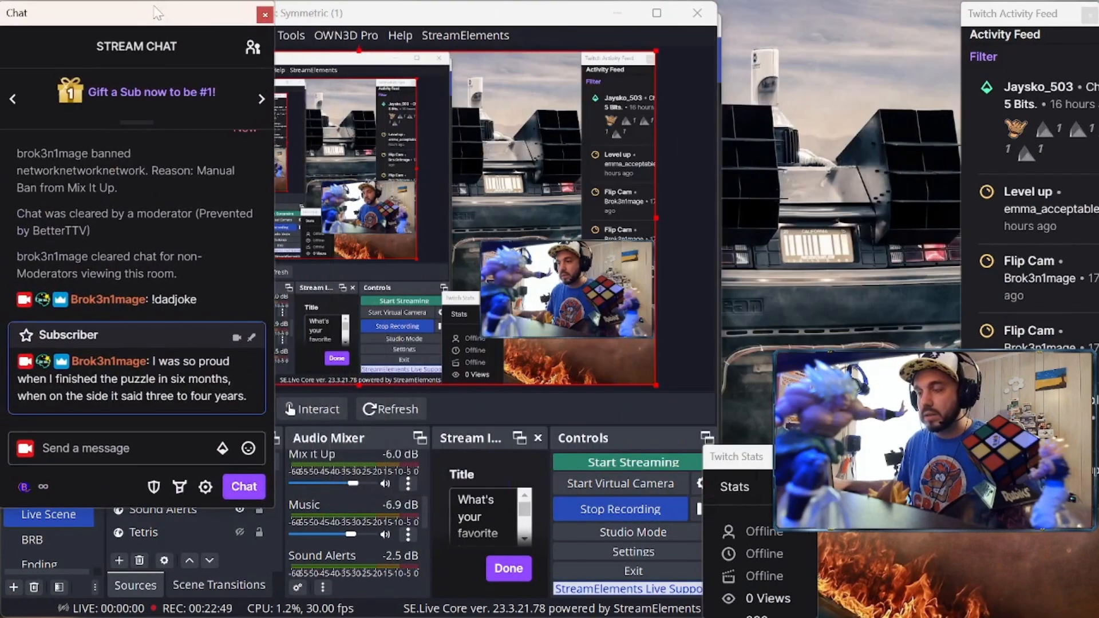
left_click(1087, 11)
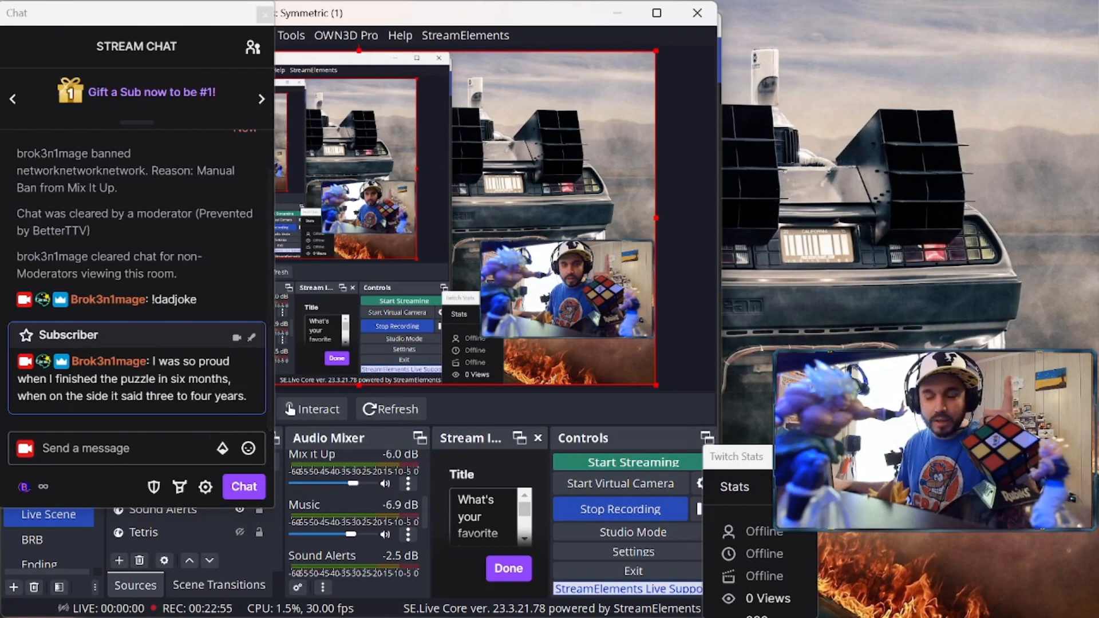
Send the !so shoutout command with the channel name in chat, then move chat right
left_click(138, 446)
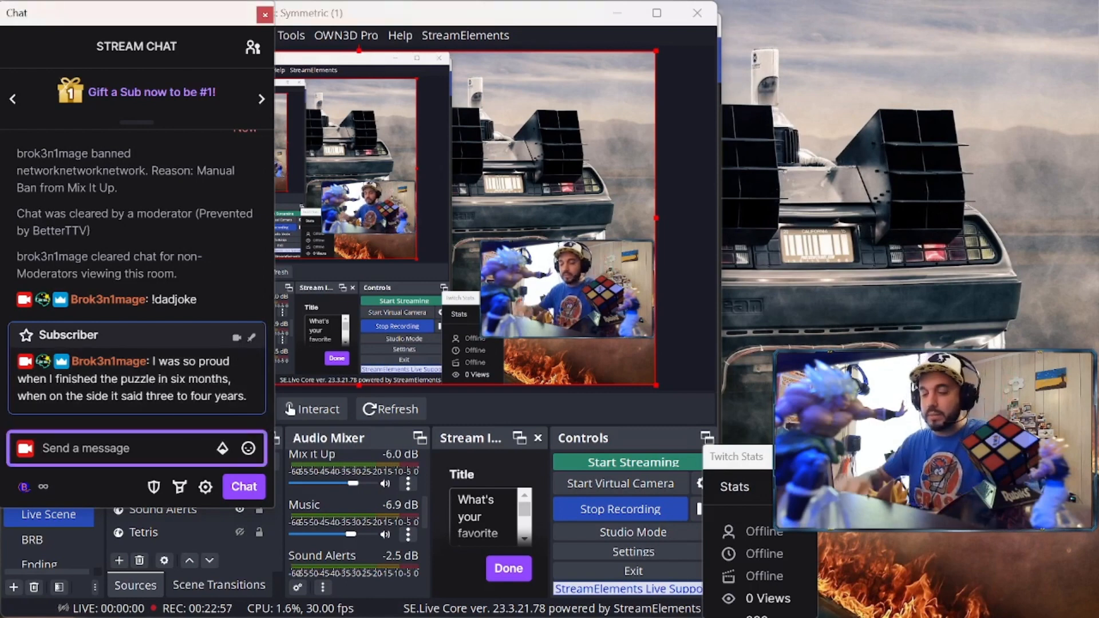
type("!so")
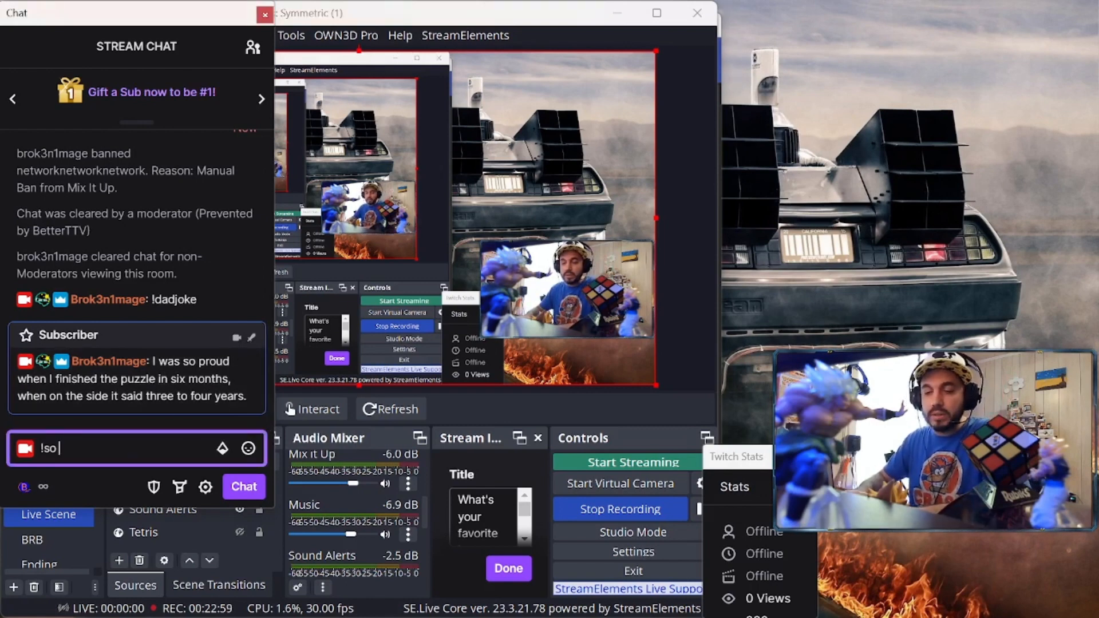
type(" brok3n1mag")
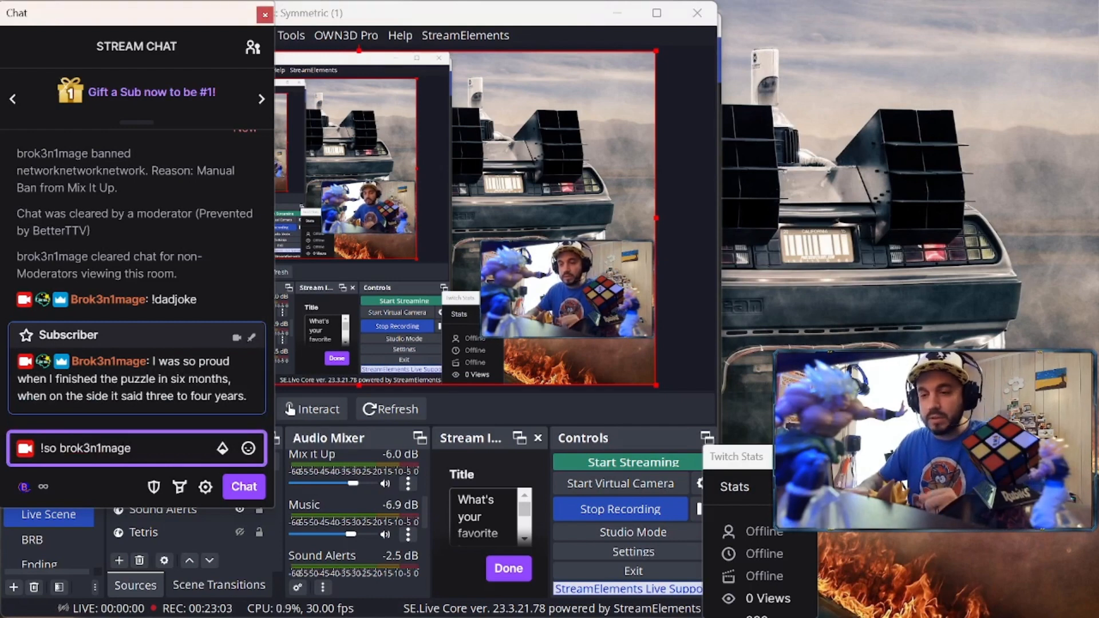
type("e")
key("Return")
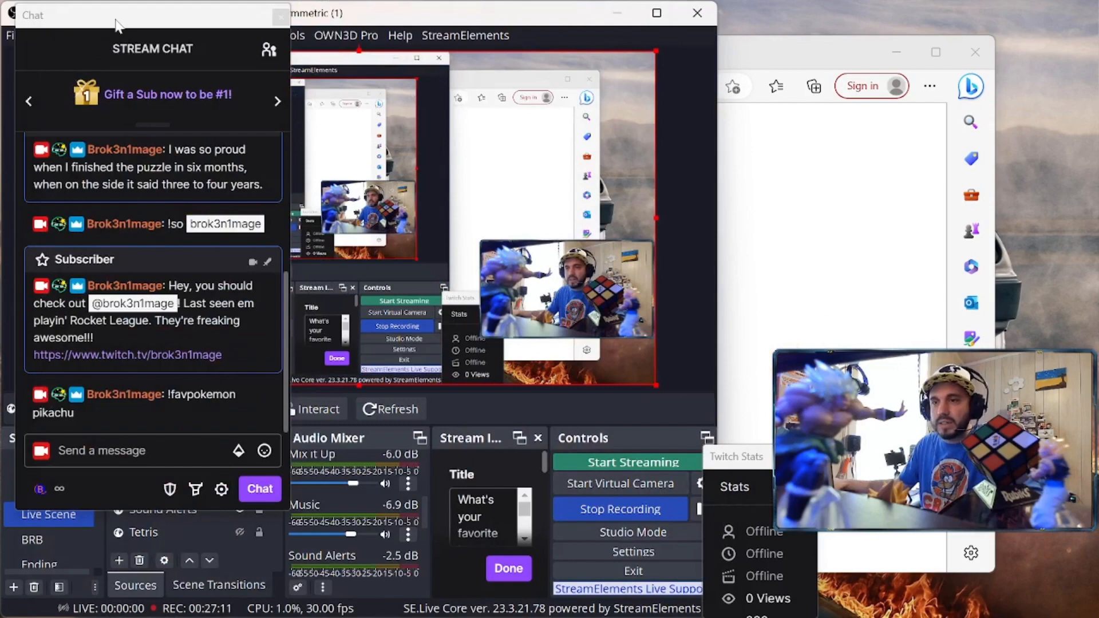
left_click_drag(101, 21, 824, 21)
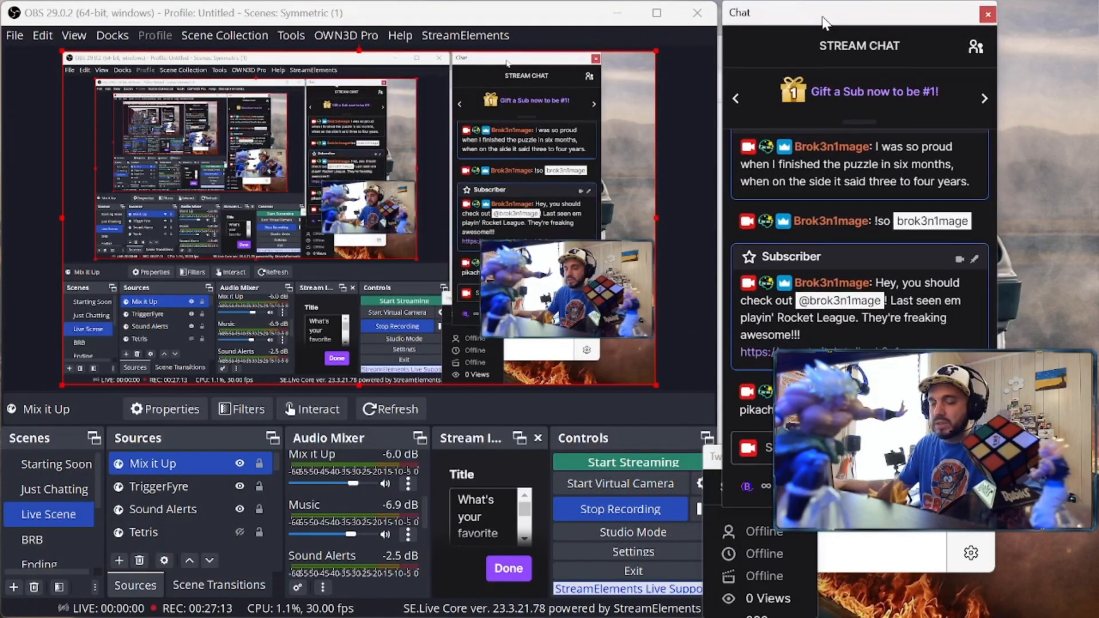
double_click(187, 462)
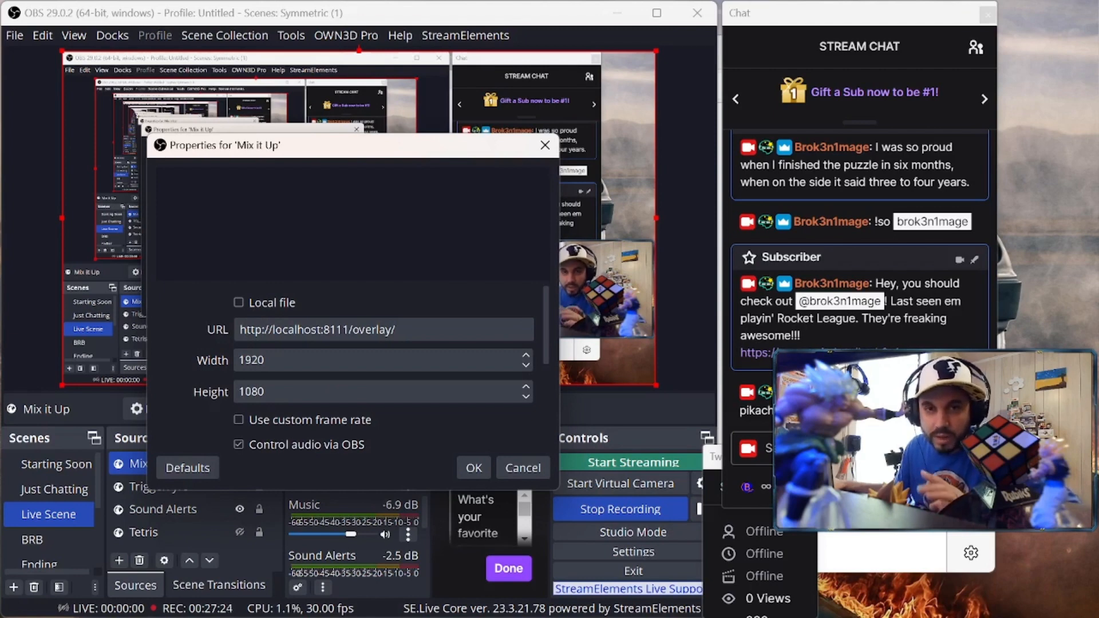
left_click(473, 468)
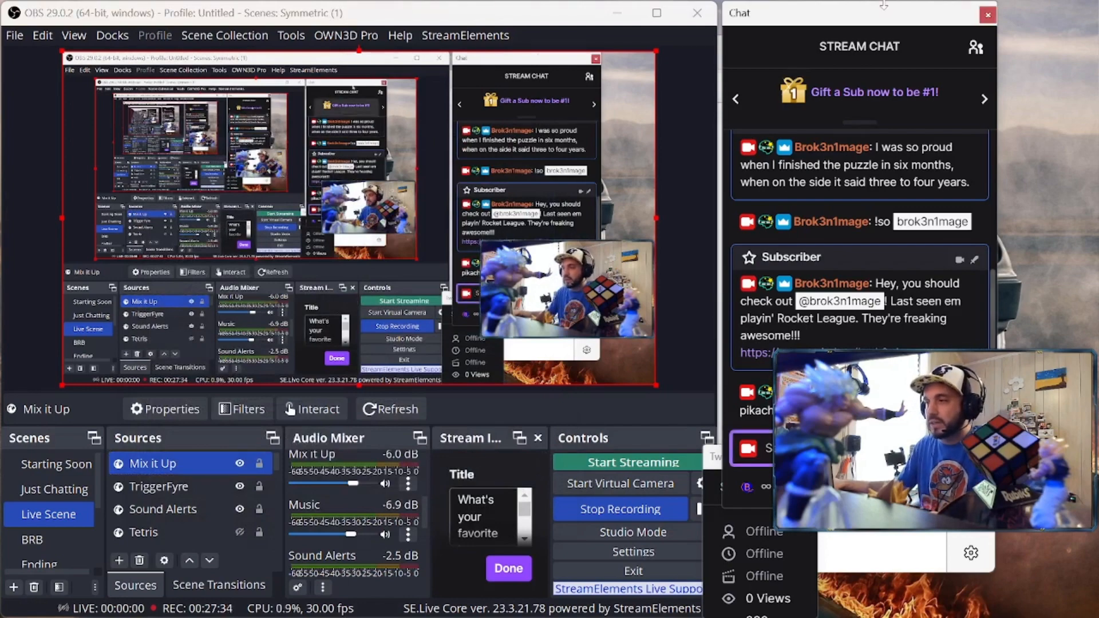
left_click_drag(881, 6, 158, 18)
Minimize the browser and send the !so shoutout command with the channel name in chat again
left_click(899, 54)
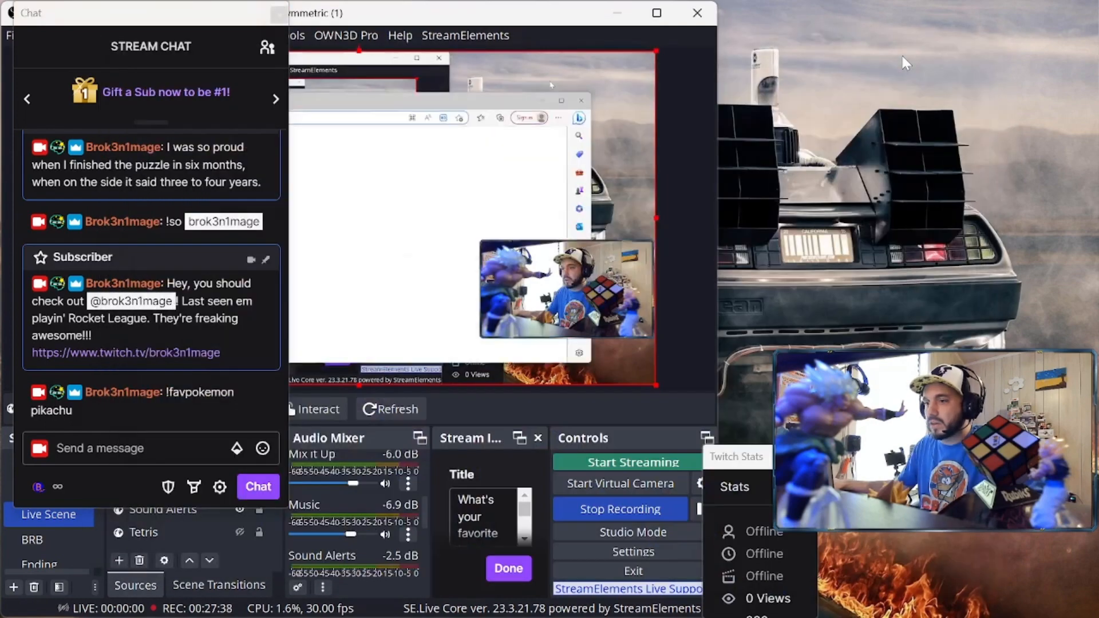
left_click(143, 448)
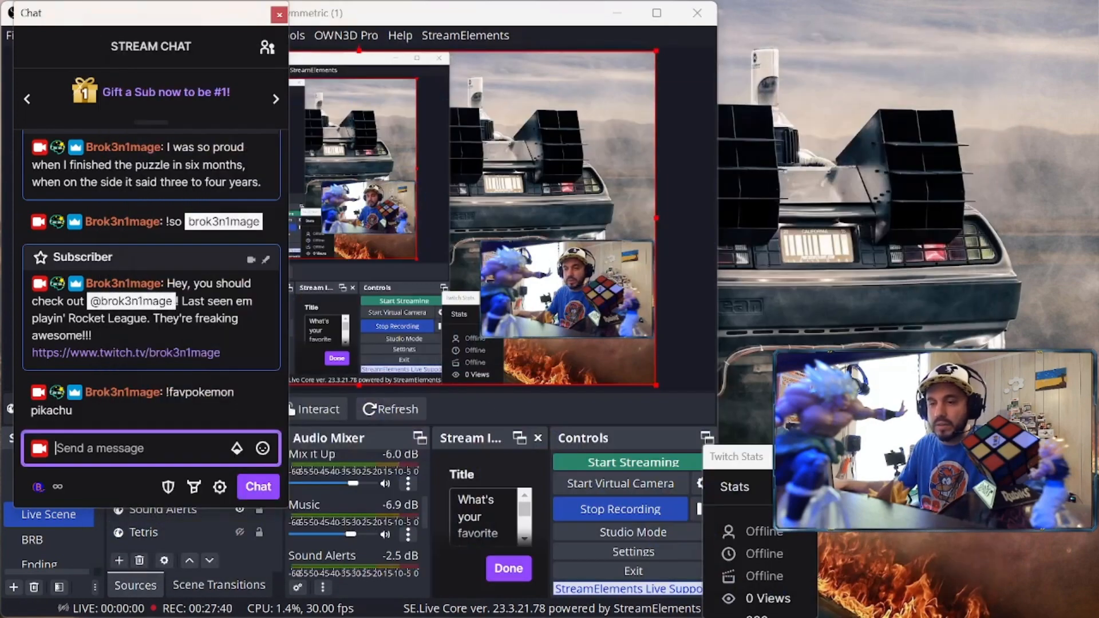
type("!")
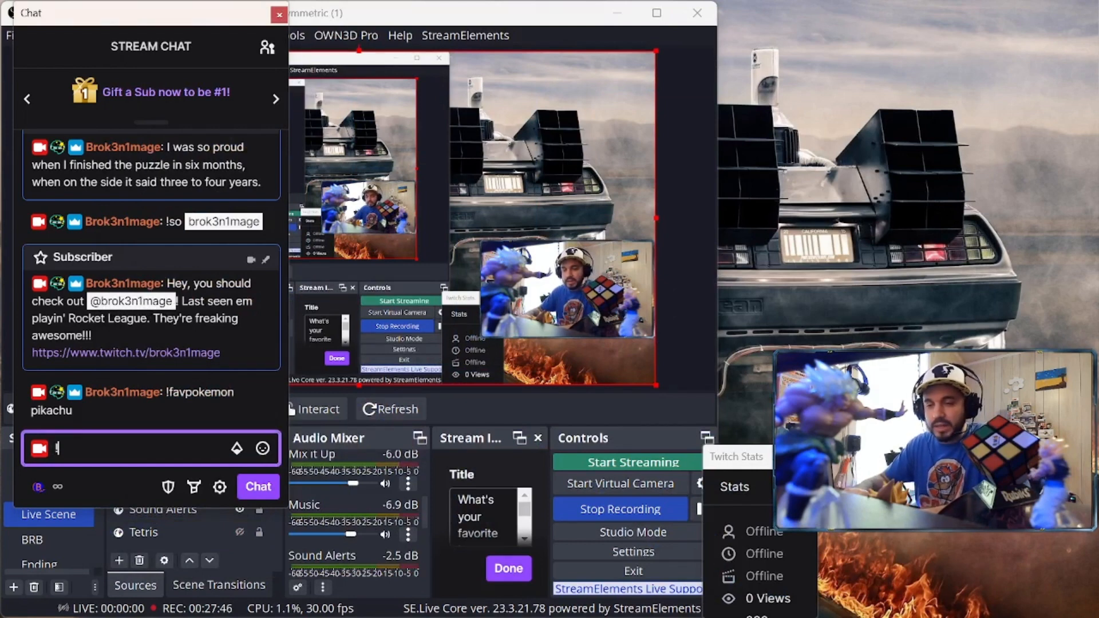
type("so brok3n1mage")
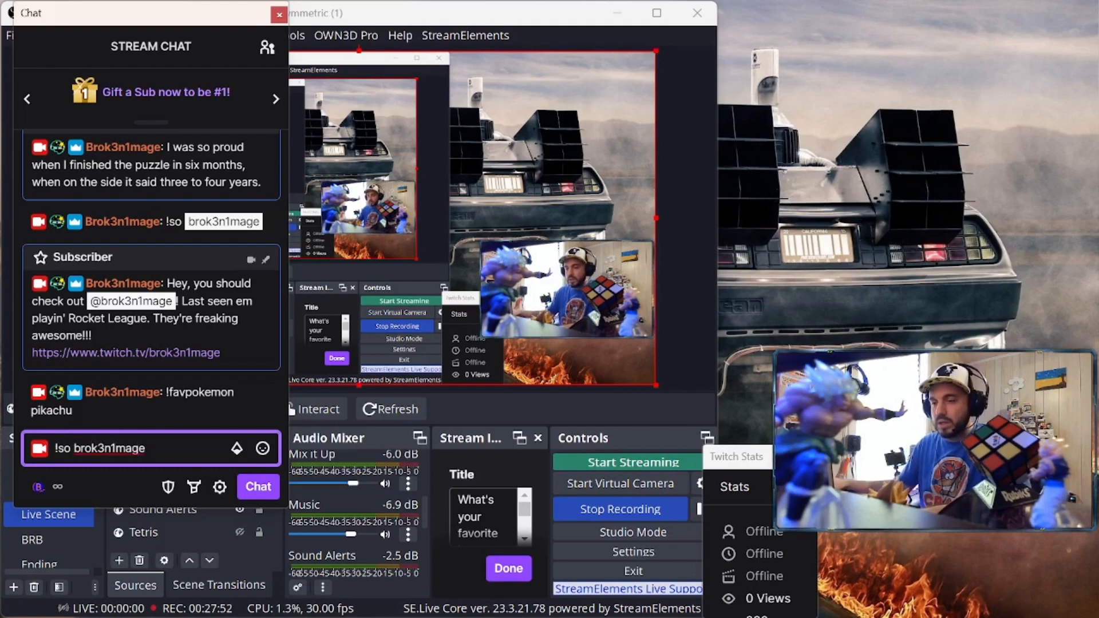
key("Return")
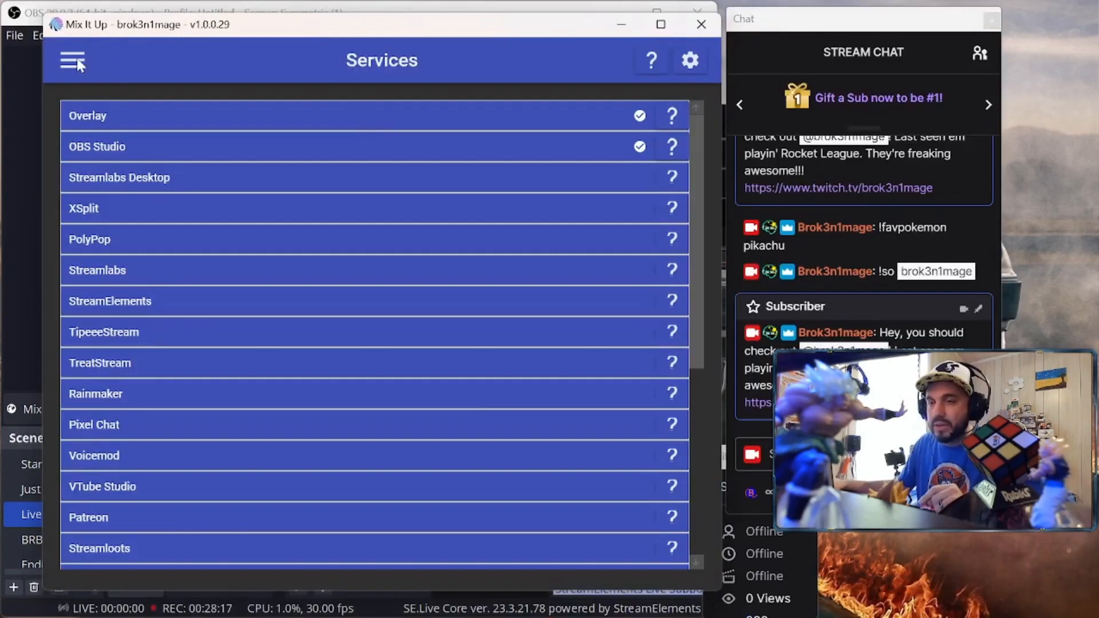
Switch Mix It Up to the Twitch Channel Points rewards page
left_click(77, 57)
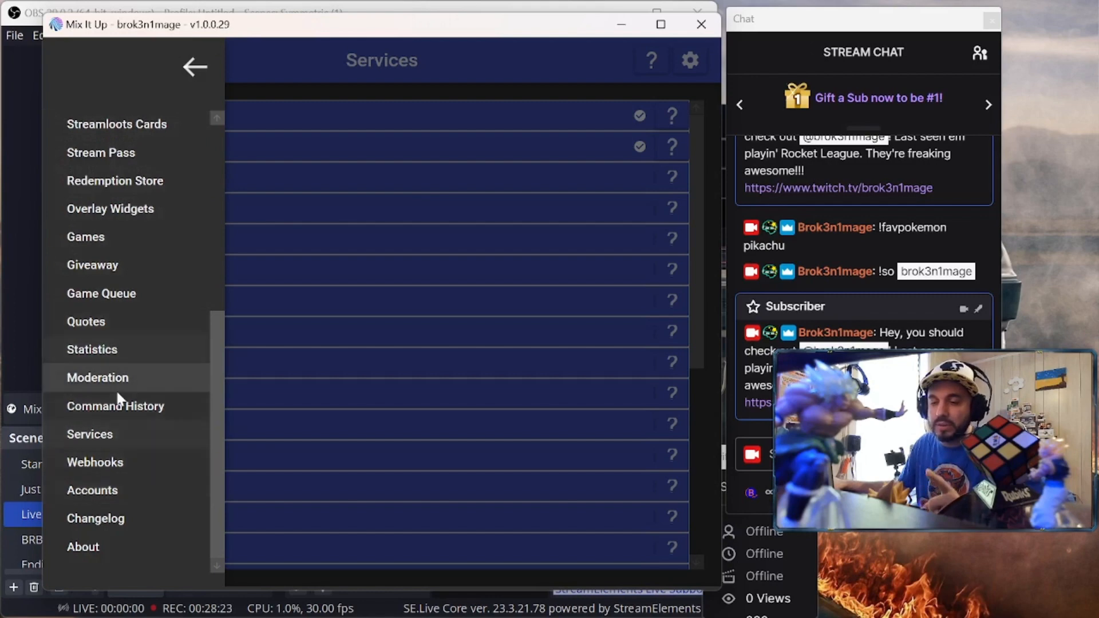
scroll(118, 372, "up", 5)
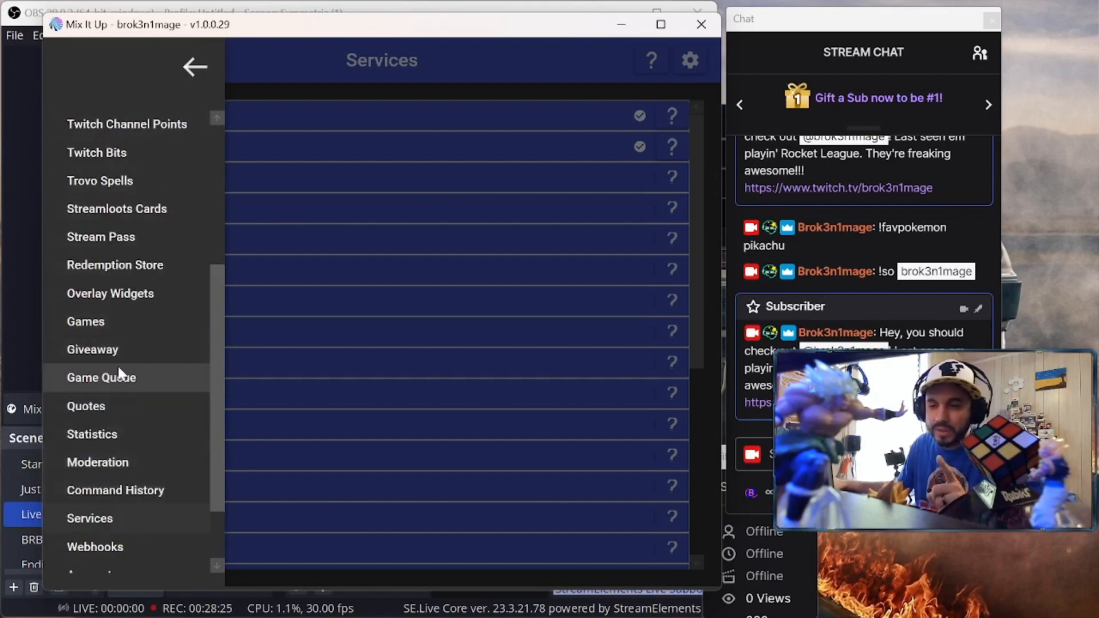
scroll(118, 361, "down", 1)
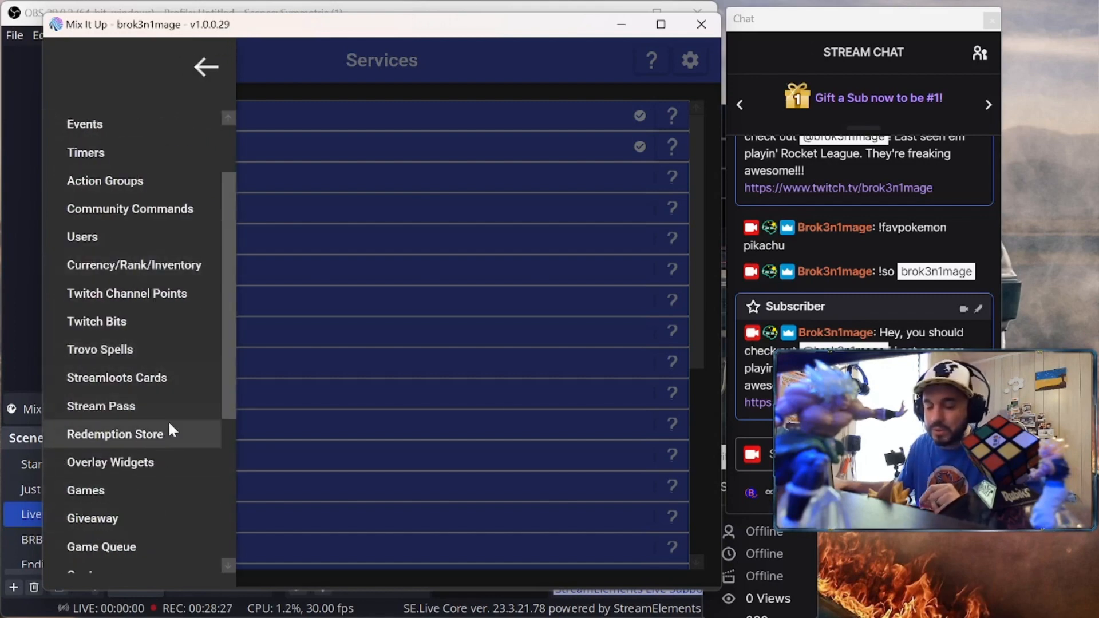
left_click(149, 296)
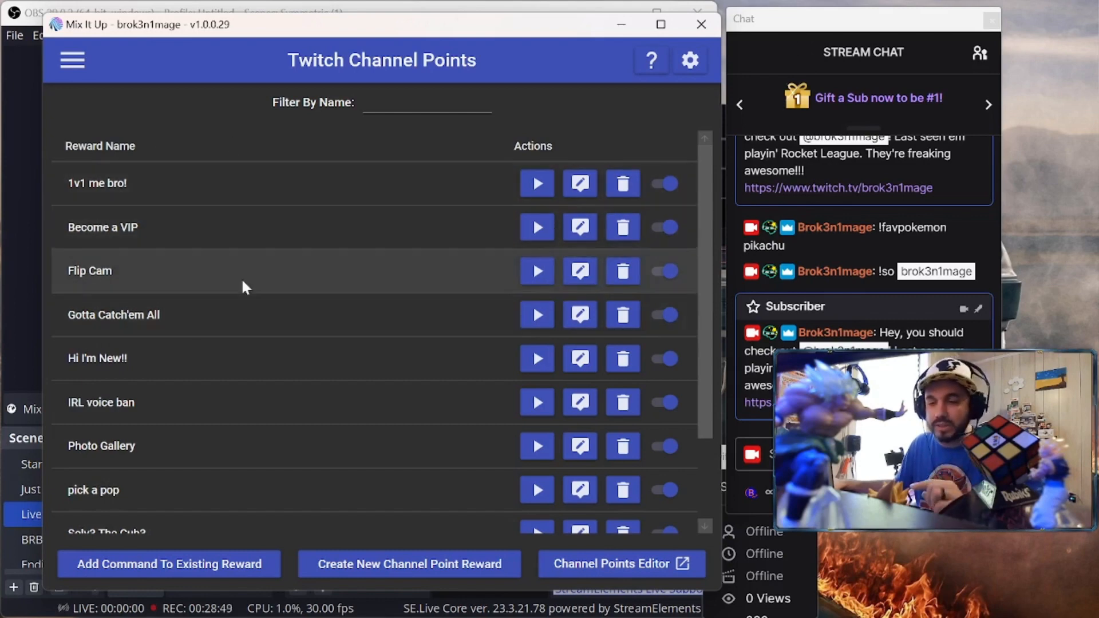
scroll(184, 341, "down", 3)
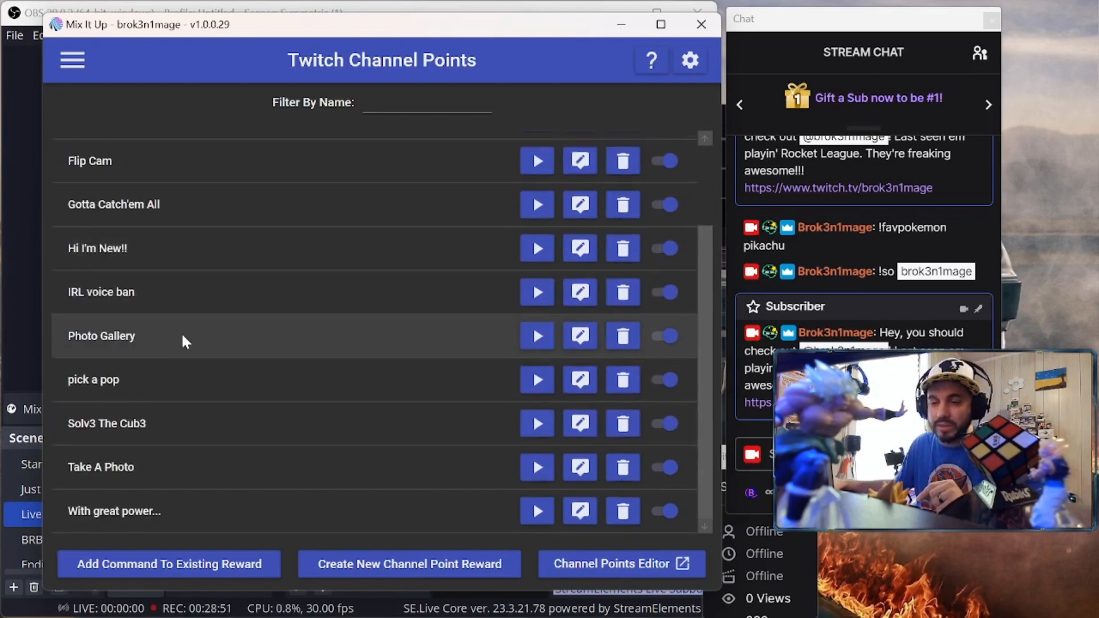
scroll(184, 341, "up", 3)
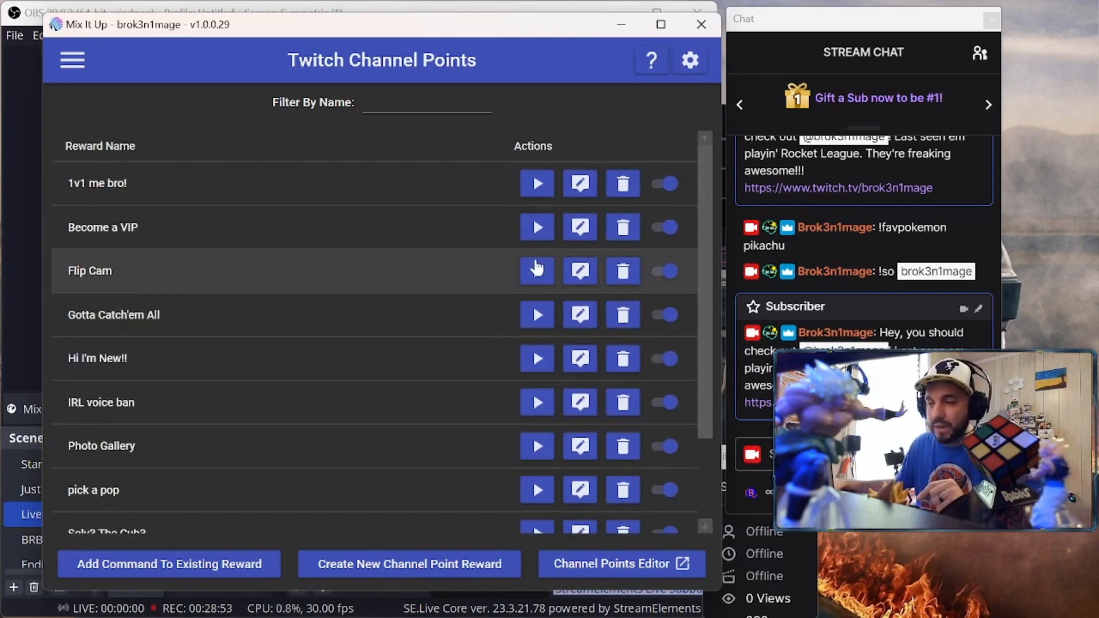
Review the Flip Cam reward's sound, wait and flip actions in the Command Editor, then close it
left_click(581, 273)
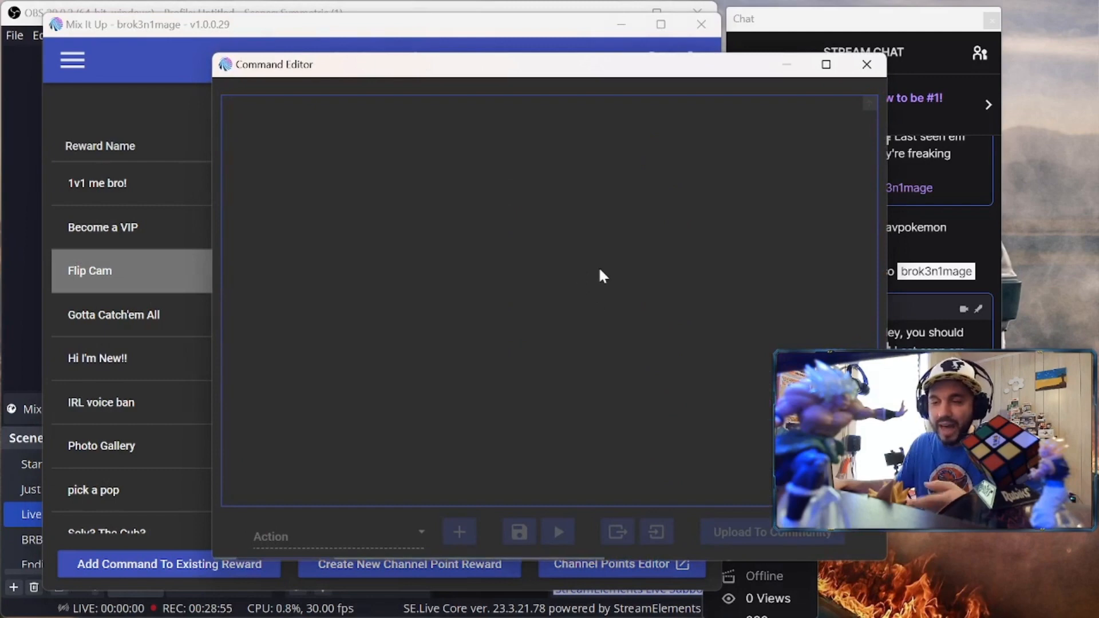
left_click_drag(655, 74, 507, 73)
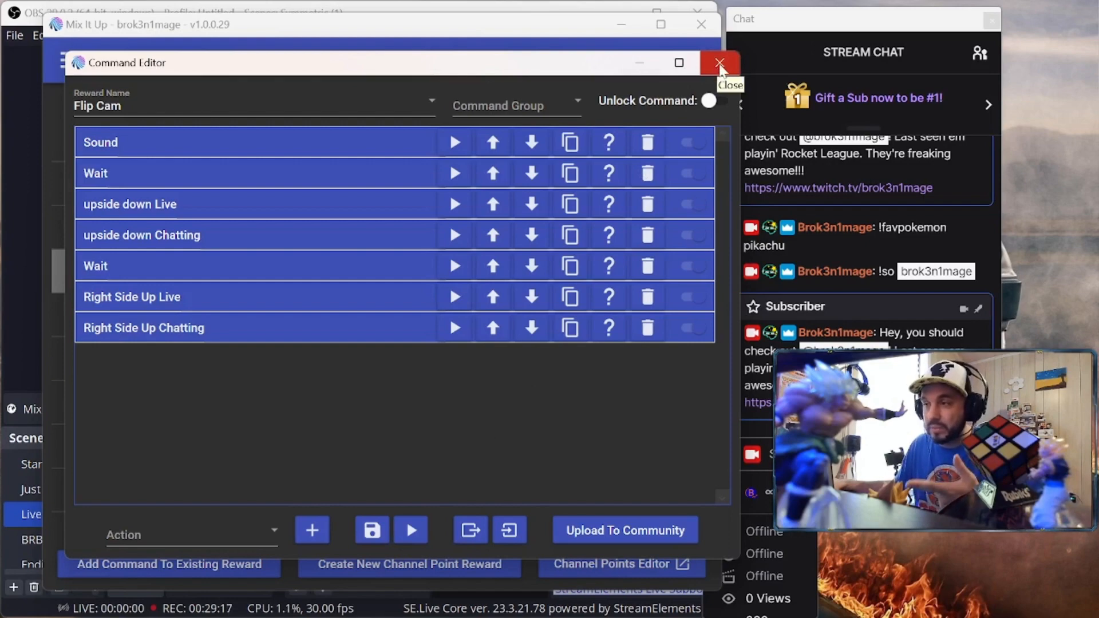
left_click(720, 66)
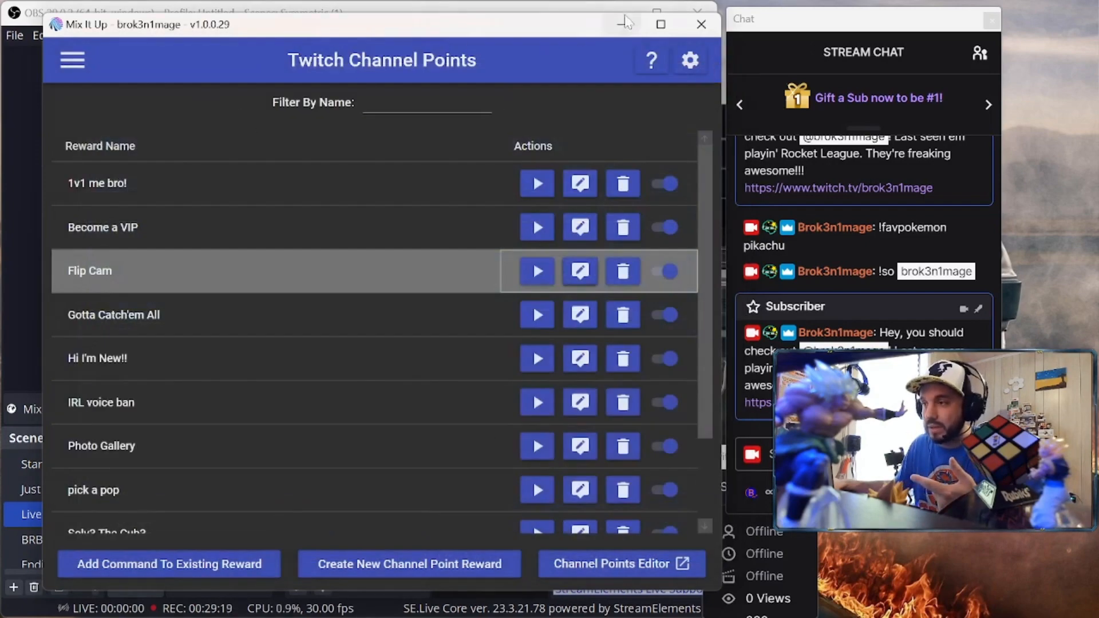
Redeem the Flip Cam reward for 500 points from OBS chat, then move chat back right
left_click(625, 599)
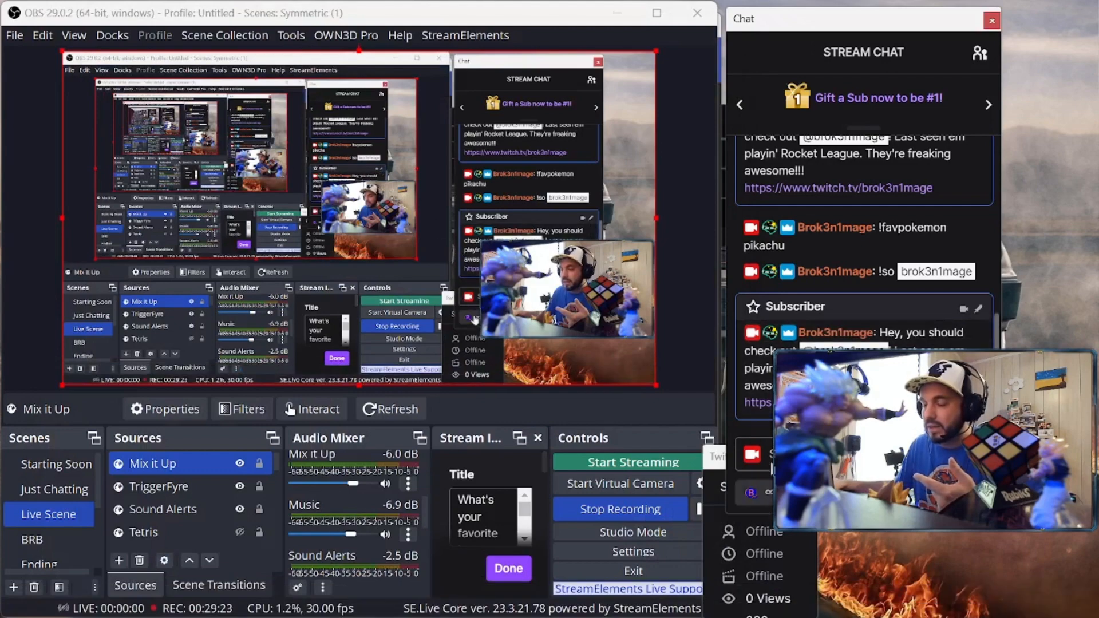
left_click_drag(801, 26, 95, 22)
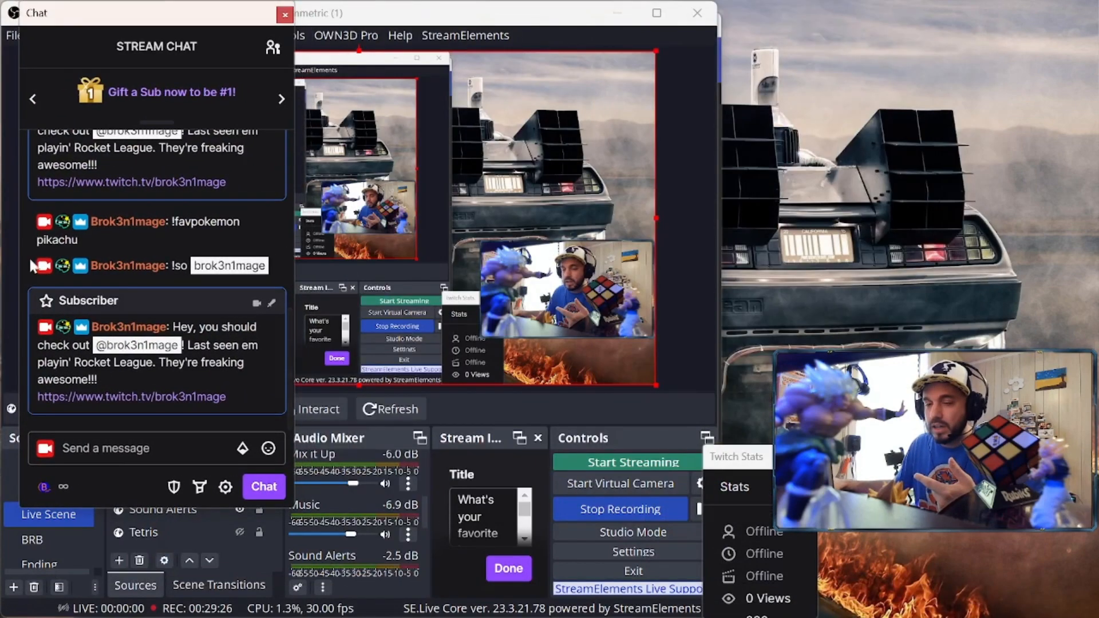
left_click(56, 493)
scroll(80, 335, "down", 5)
scroll(80, 333, "down", 1)
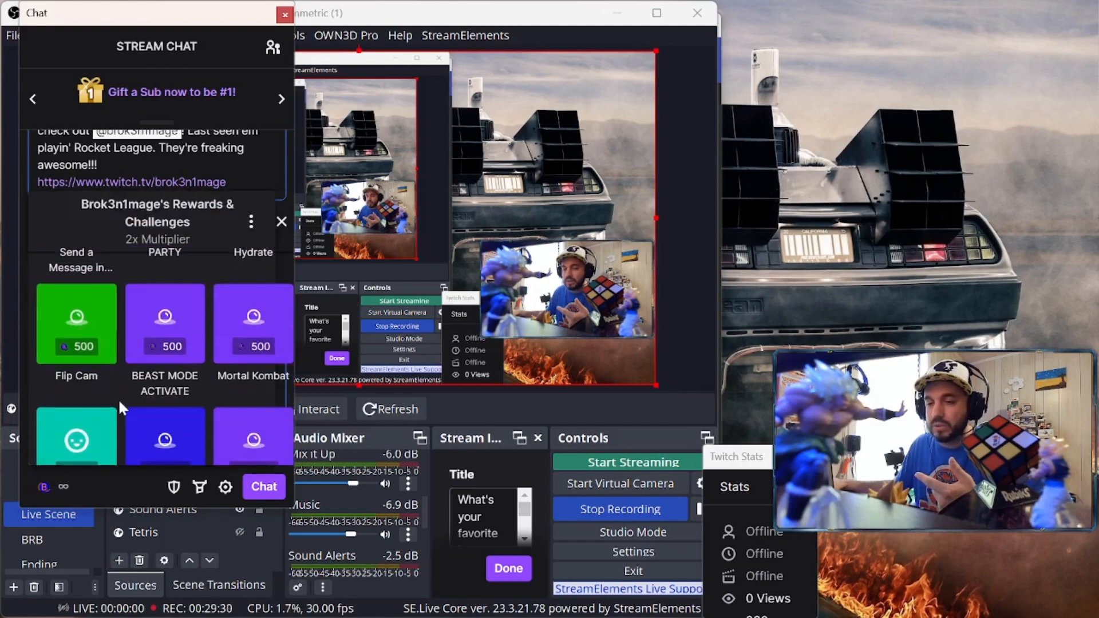
left_click(99, 331)
left_click(162, 433)
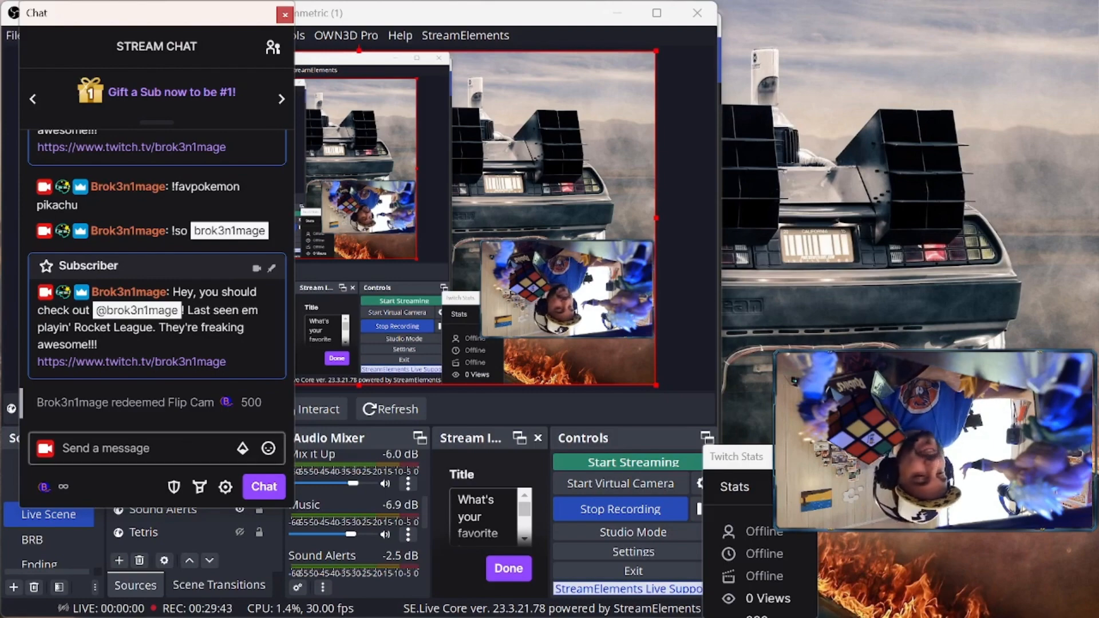
left_click_drag(205, 27, 840, 30)
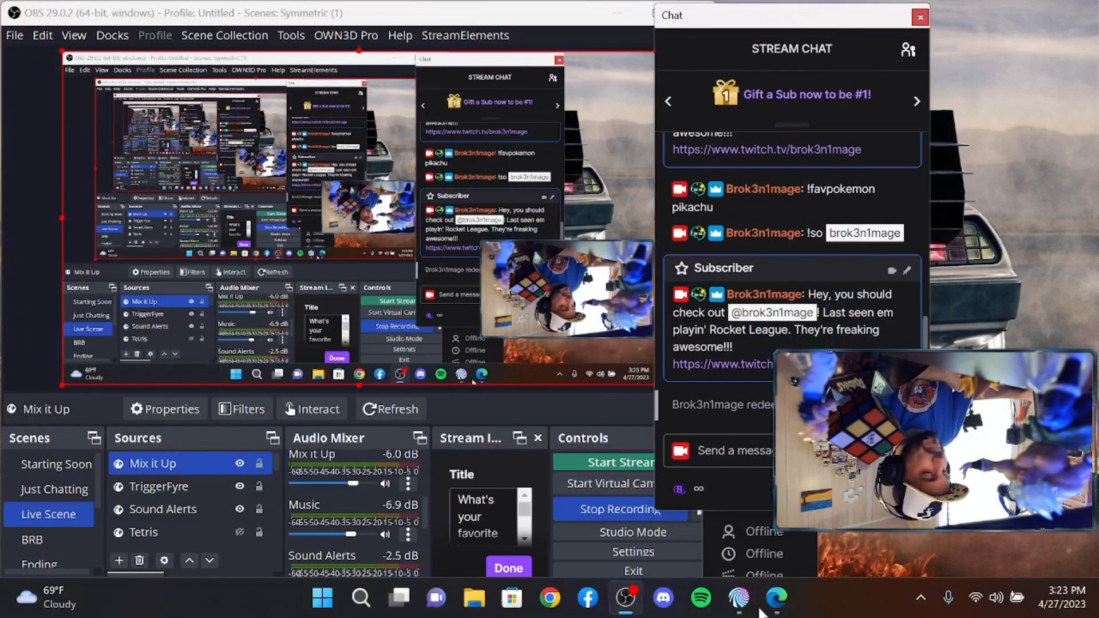
Check in the Flip Cam reward editor that the second Wait action is 15 seconds, then close it
left_click(739, 598)
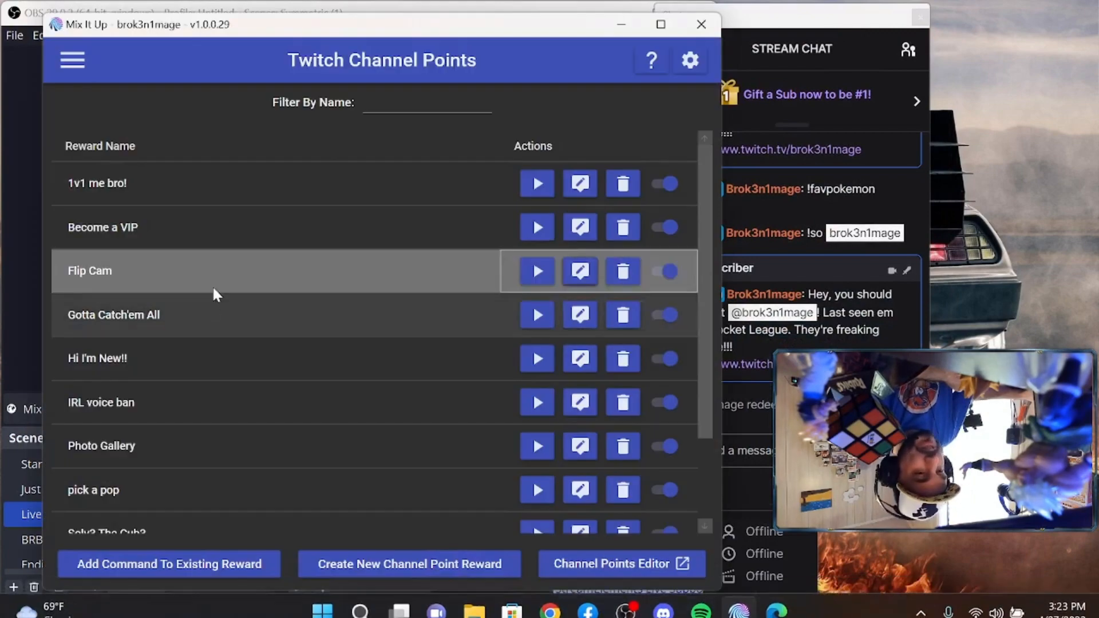
left_click(580, 272)
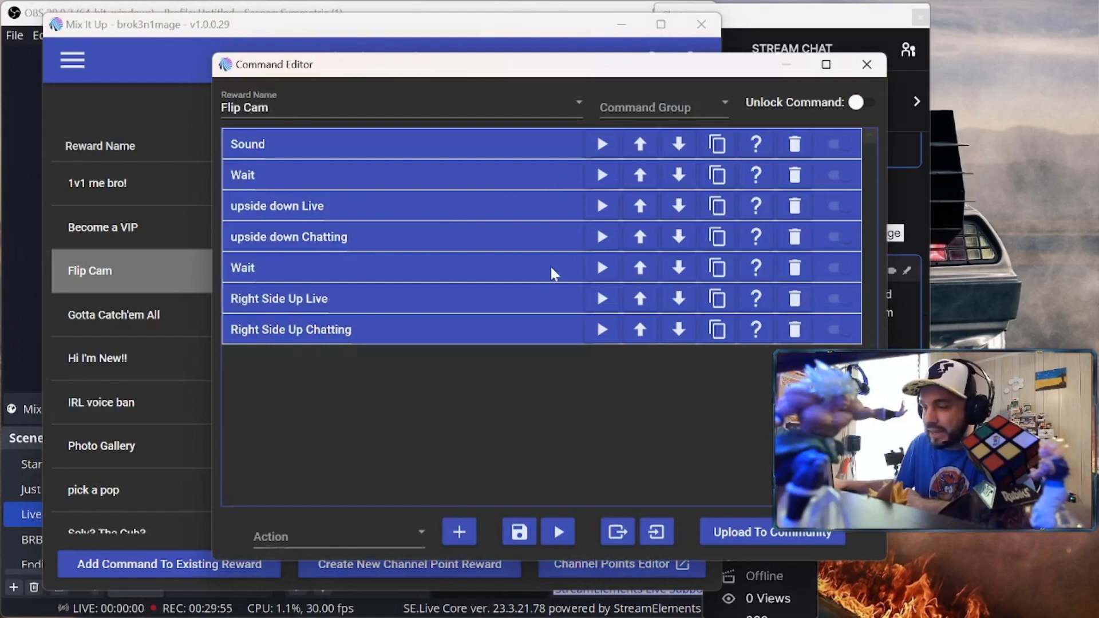
left_click(496, 275)
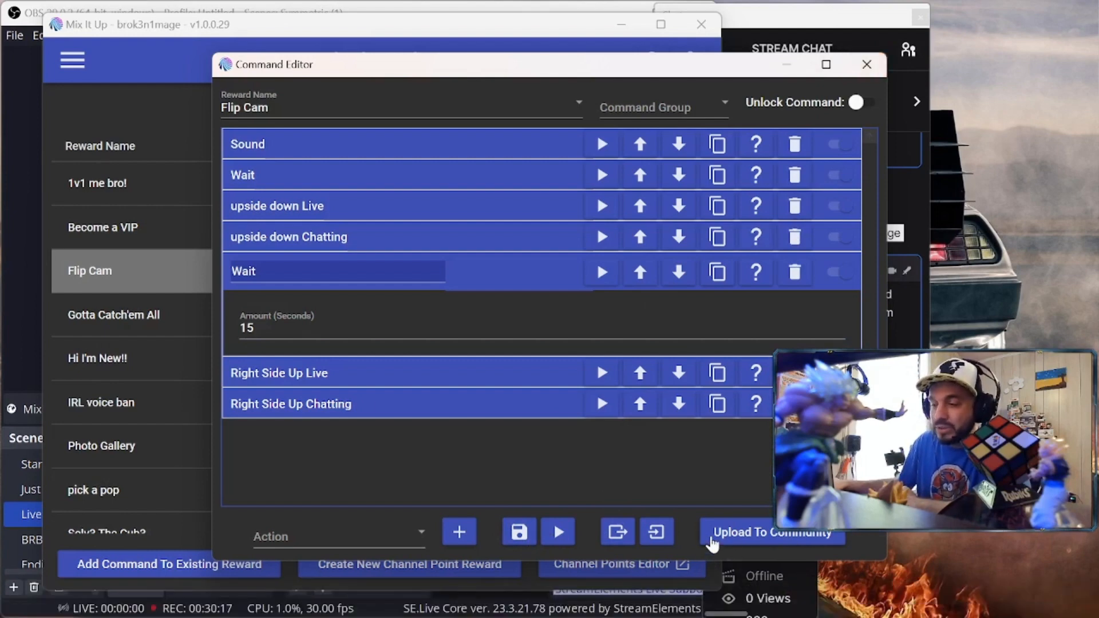
left_click(867, 65)
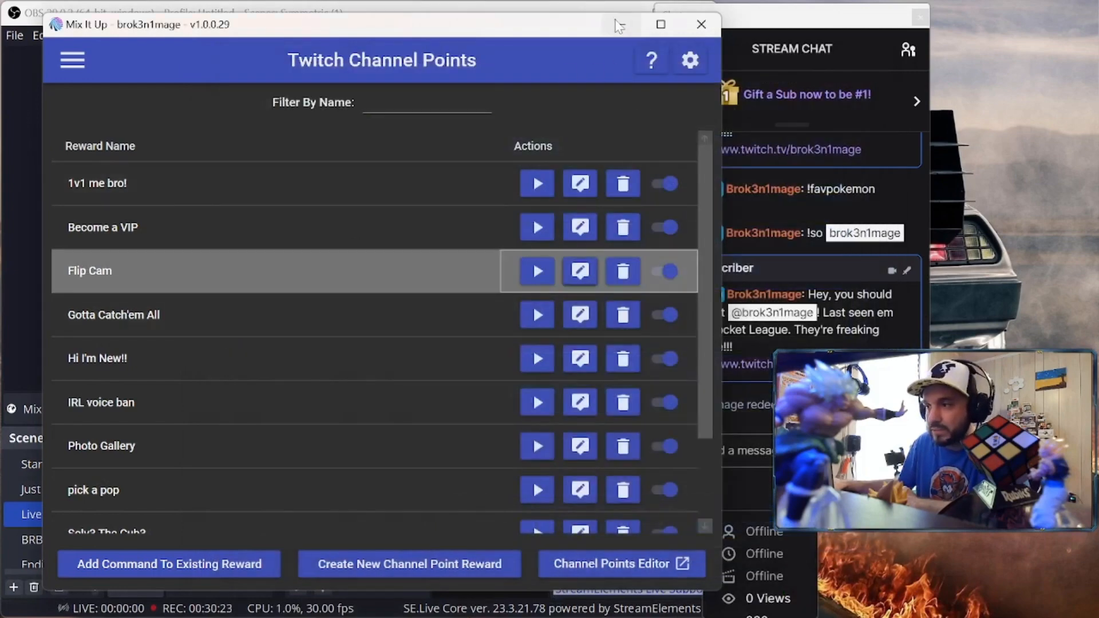
Go to the Community Commands page and scroll Top Commands right until the Roll the Dice tile appears
left_click(72, 60)
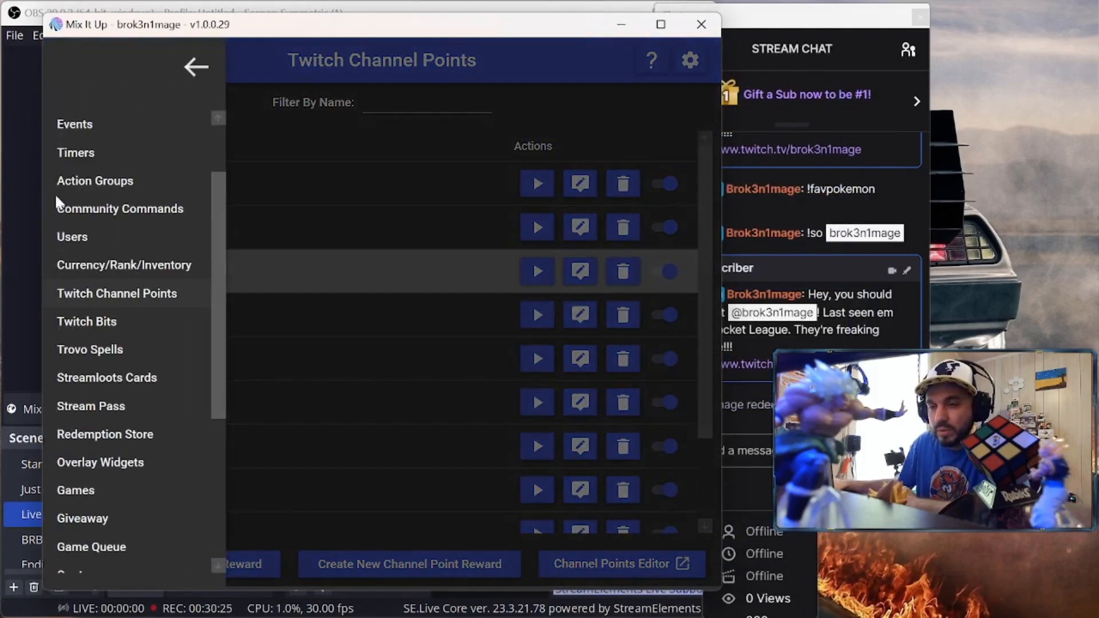
scroll(110, 285, "up", 3)
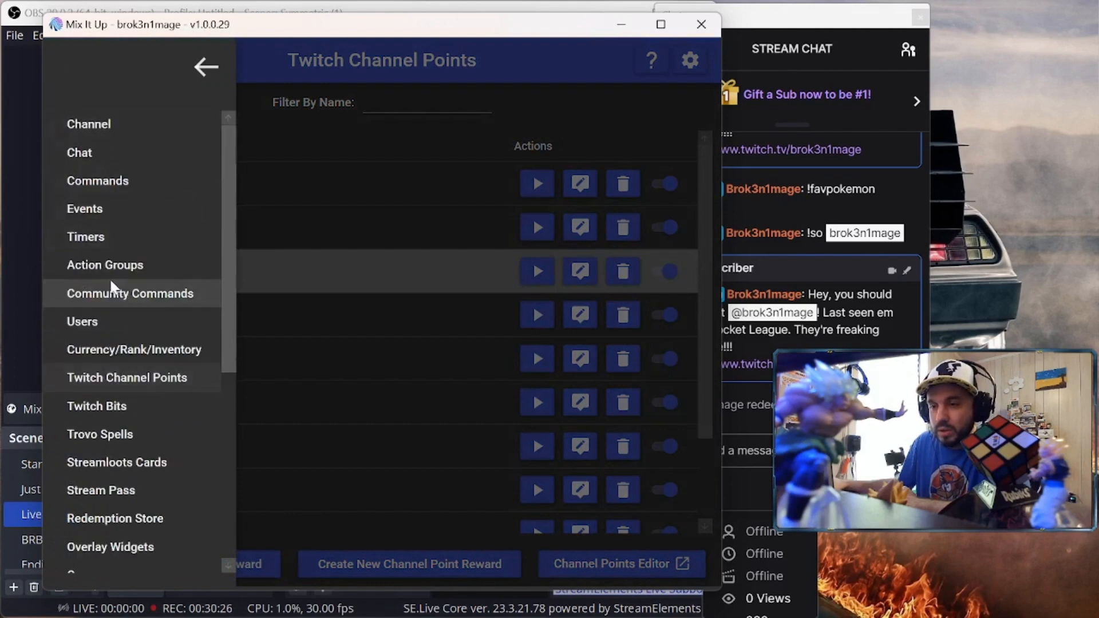
left_click(147, 298)
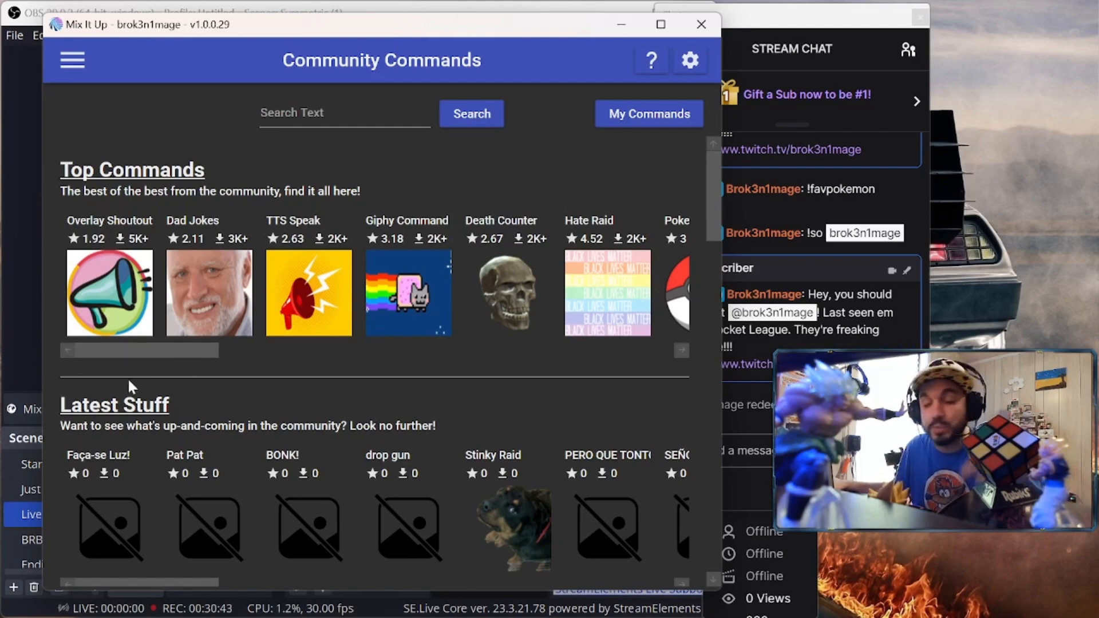
left_click_drag(139, 350, 165, 356)
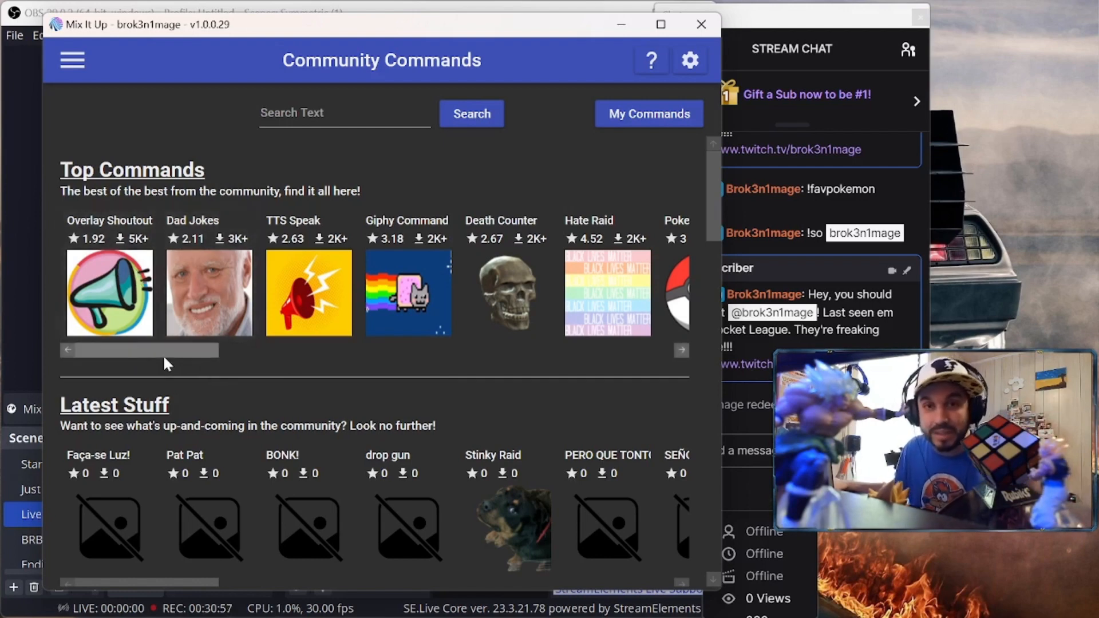
left_click_drag(167, 351, 275, 349)
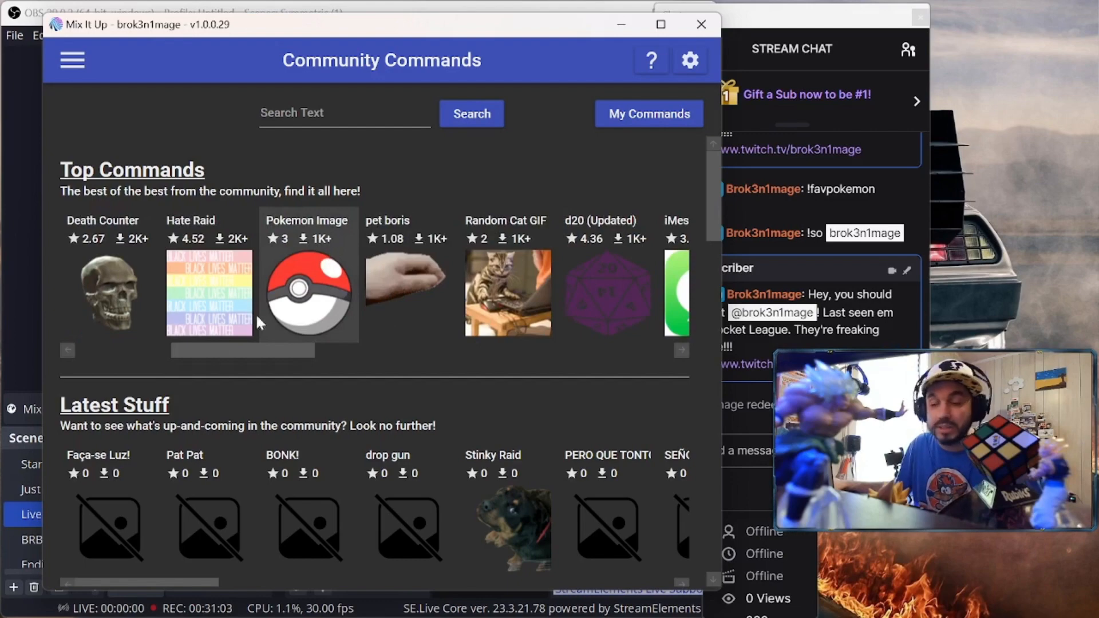
left_click_drag(240, 349, 514, 345)
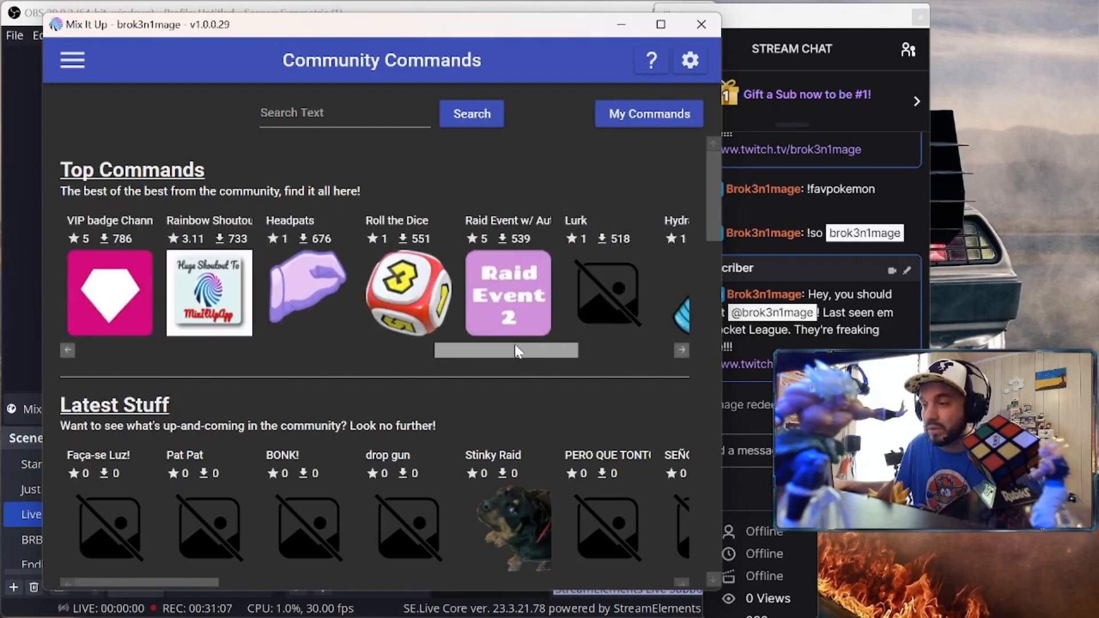
Download Roll the Dice as a new Chat command, opening its editor with trigger 'roll'
left_click(419, 266)
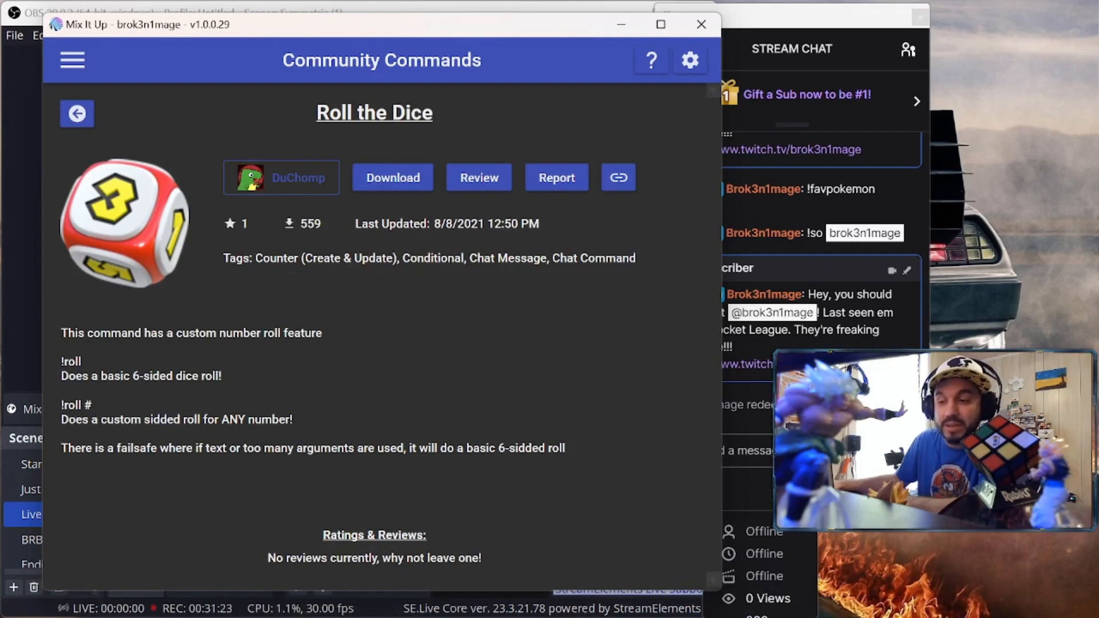
left_click(393, 178)
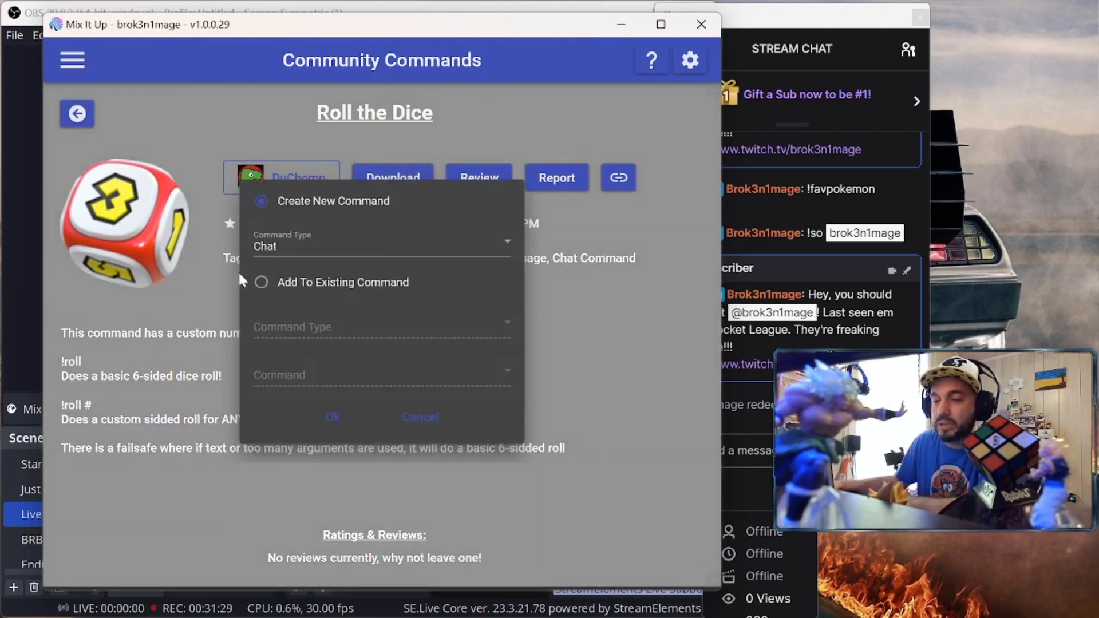
left_click(493, 242)
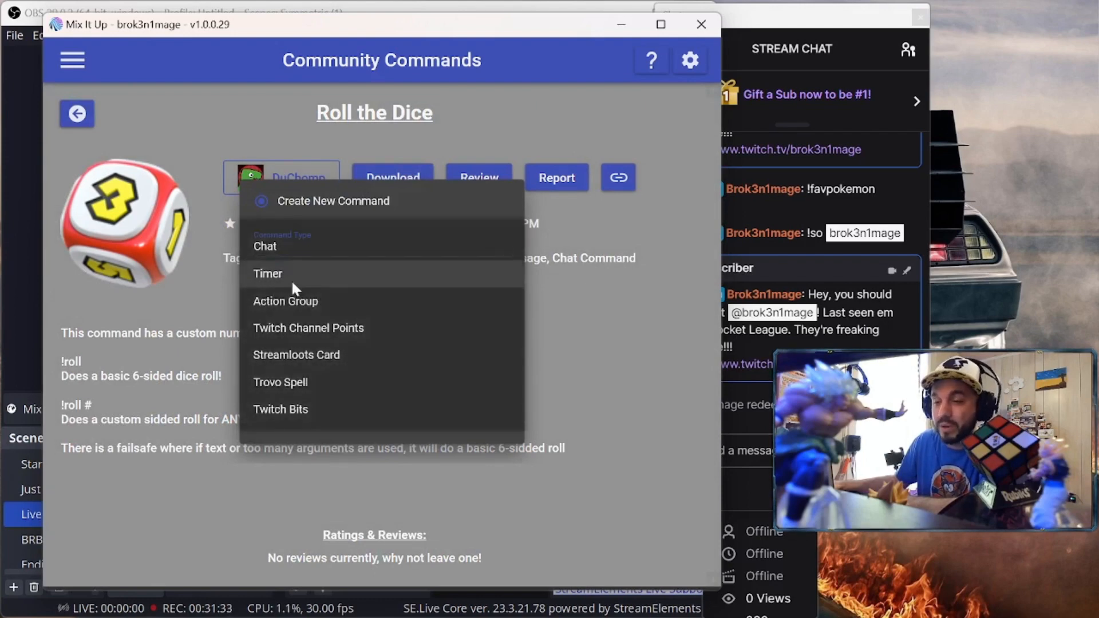
left_click(166, 504)
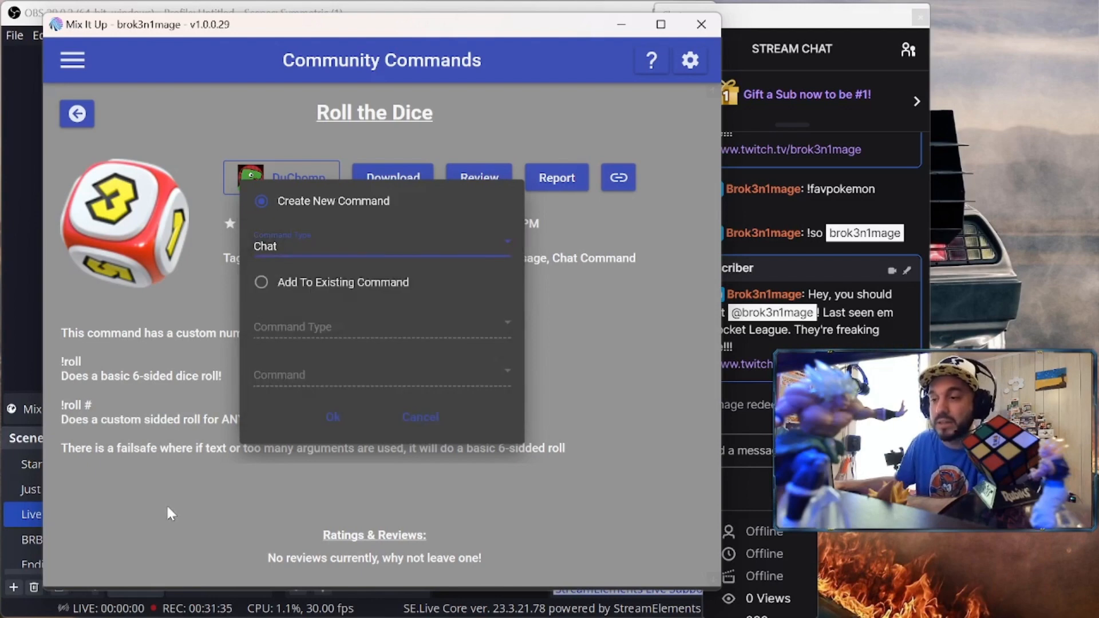
left_click(333, 417)
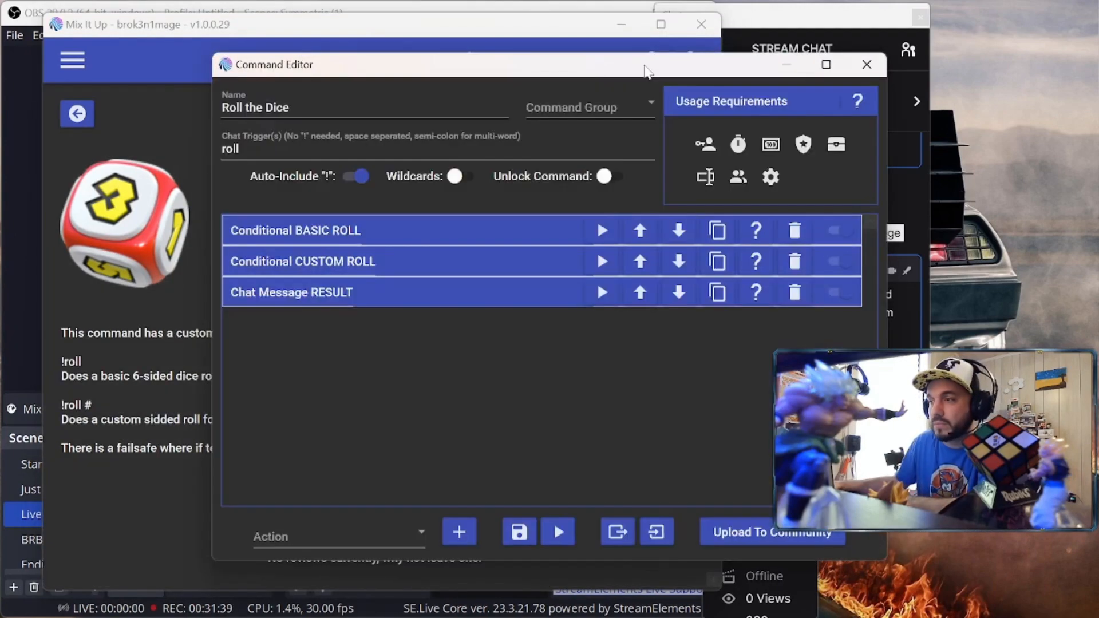
left_click_drag(645, 66, 576, 74)
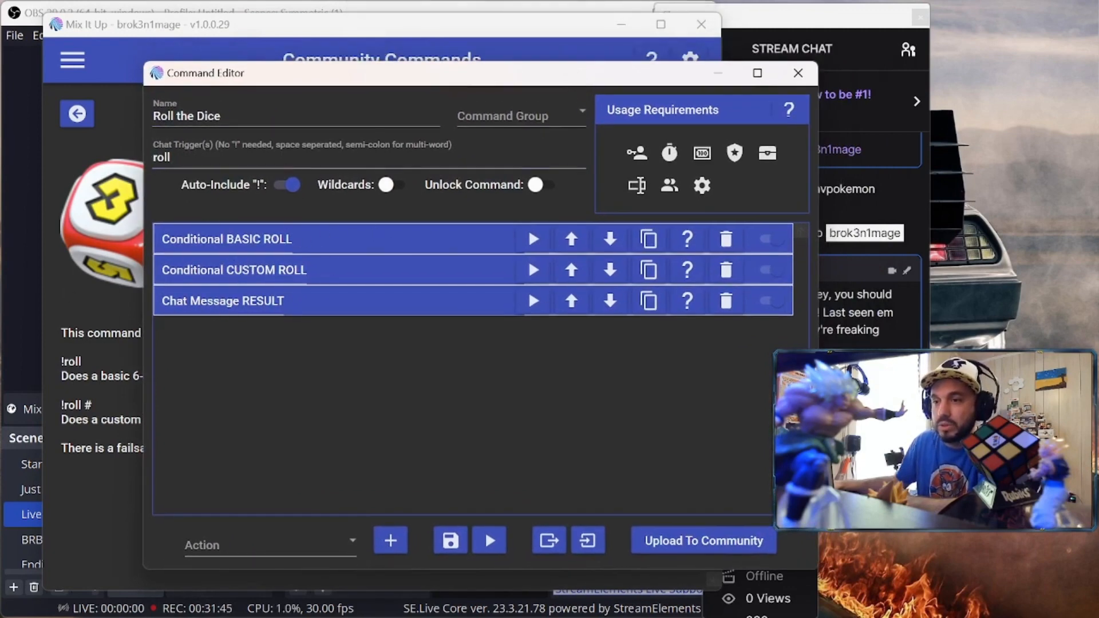
Review the conditions of the BASIC ROLL conditional action
left_click(361, 238)
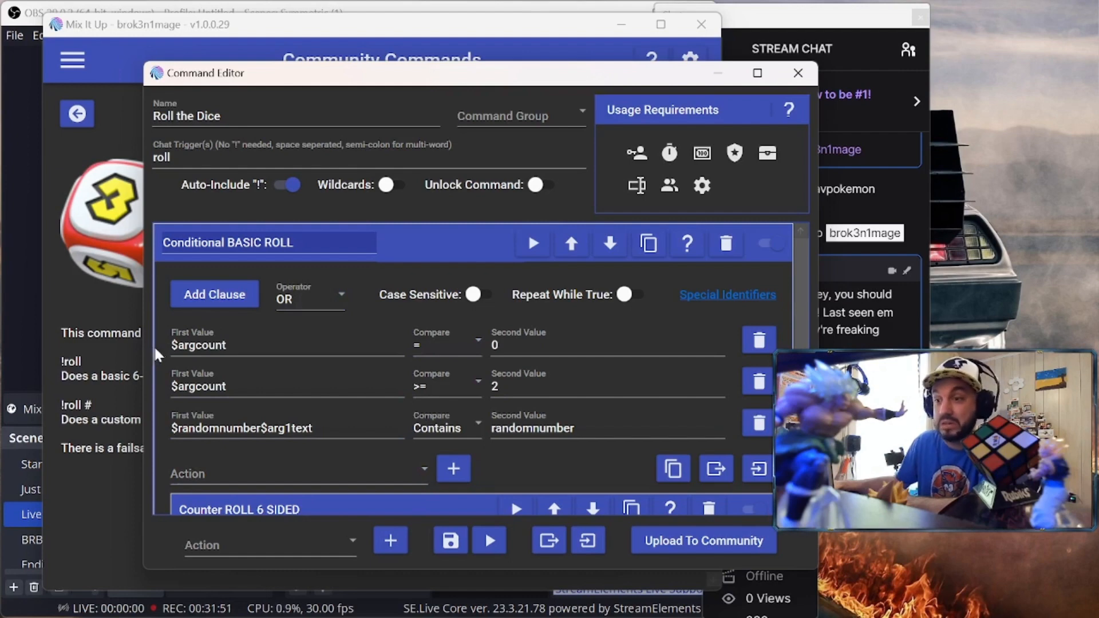
scroll(154, 346, "down", 3)
scroll(172, 338, "up", 3)
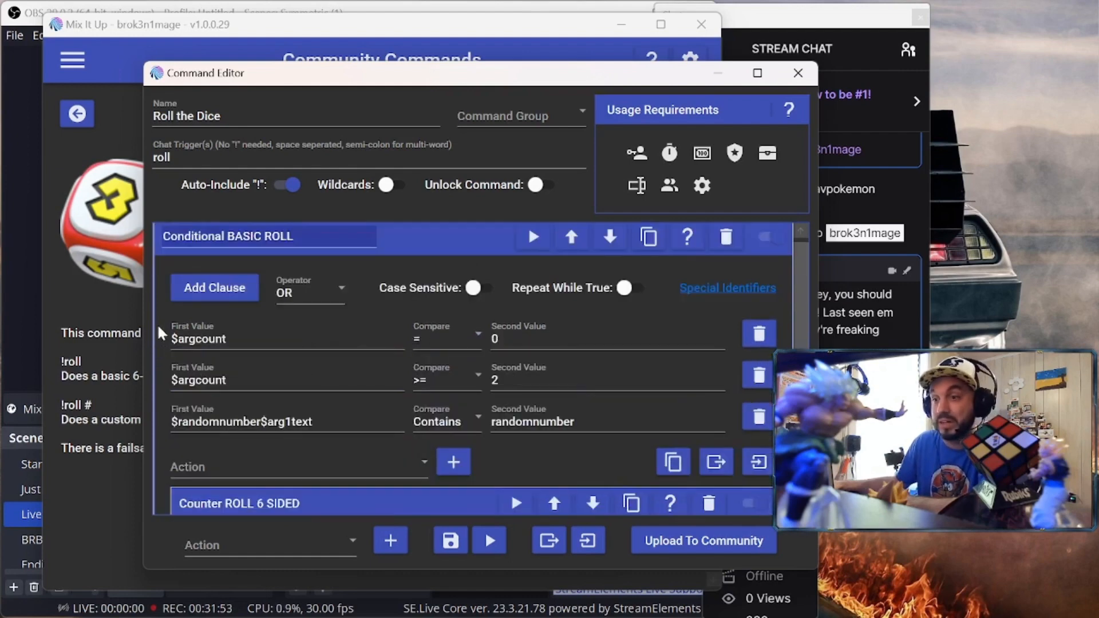
left_click(441, 243)
Review the CUSTOM ROLL conditions and the RESULT chat message, then save the command
left_click(375, 271)
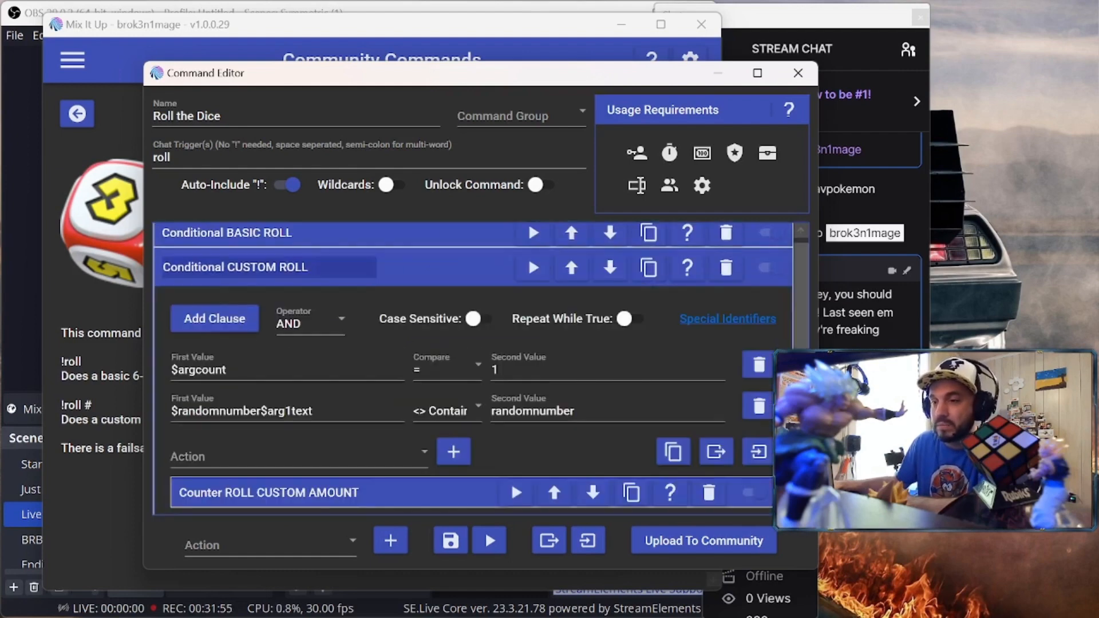
scroll(162, 337, "down", 1)
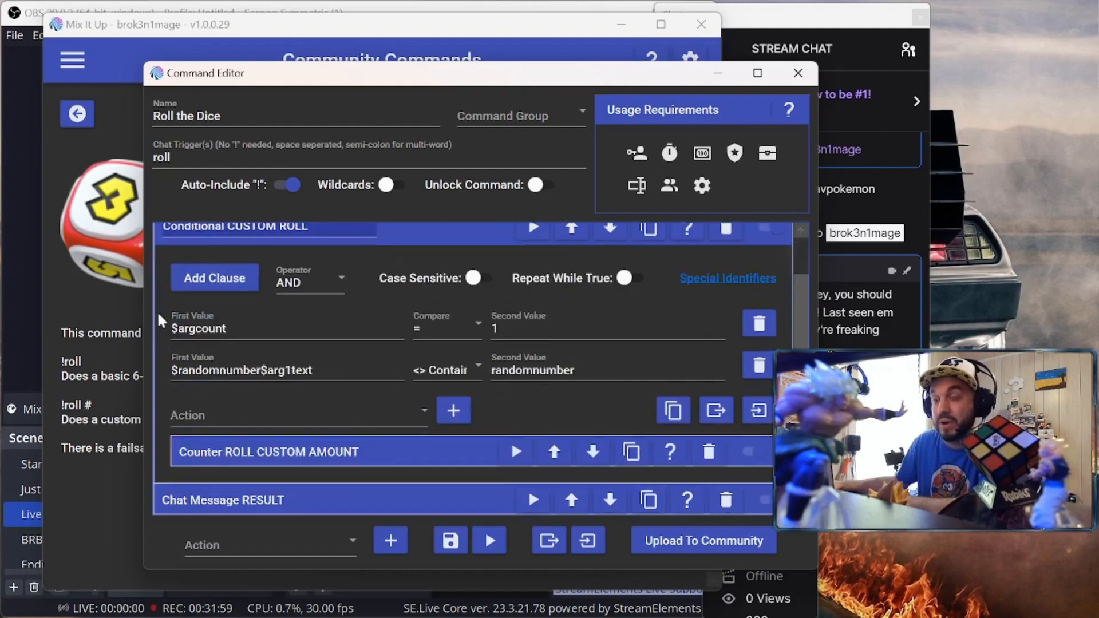
scroll(157, 310, "up", 1)
left_click(472, 274)
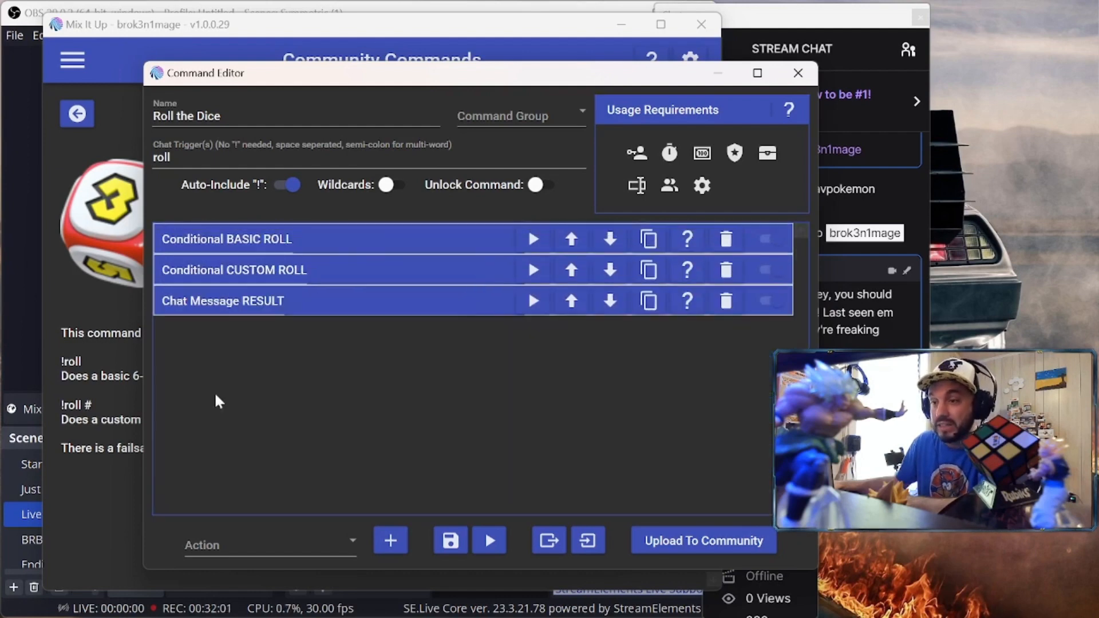
left_click(431, 304)
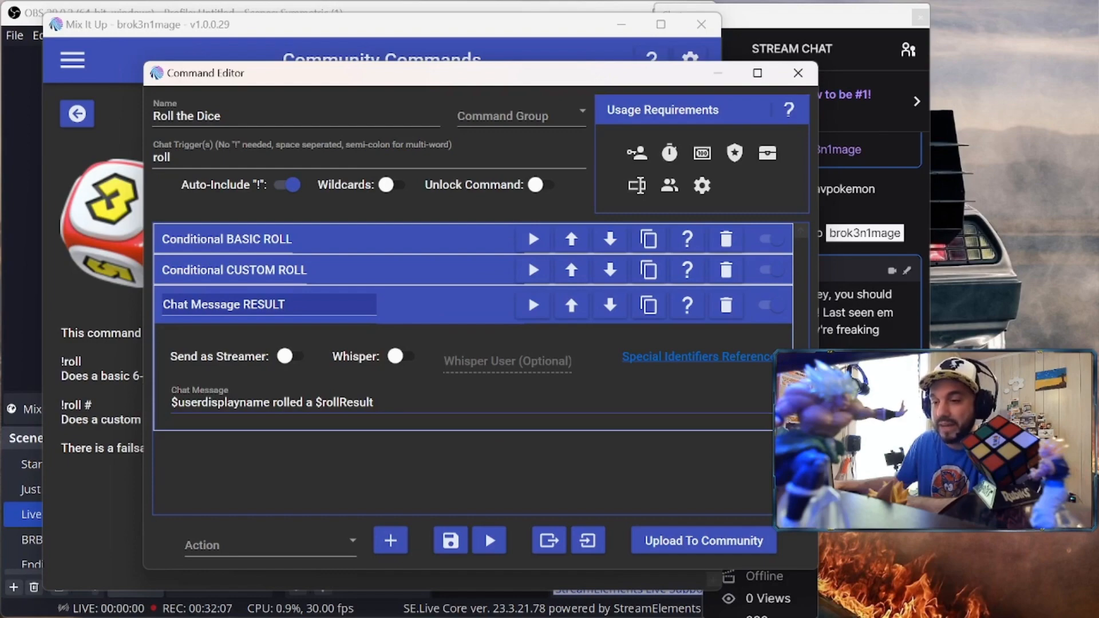
left_click(450, 544)
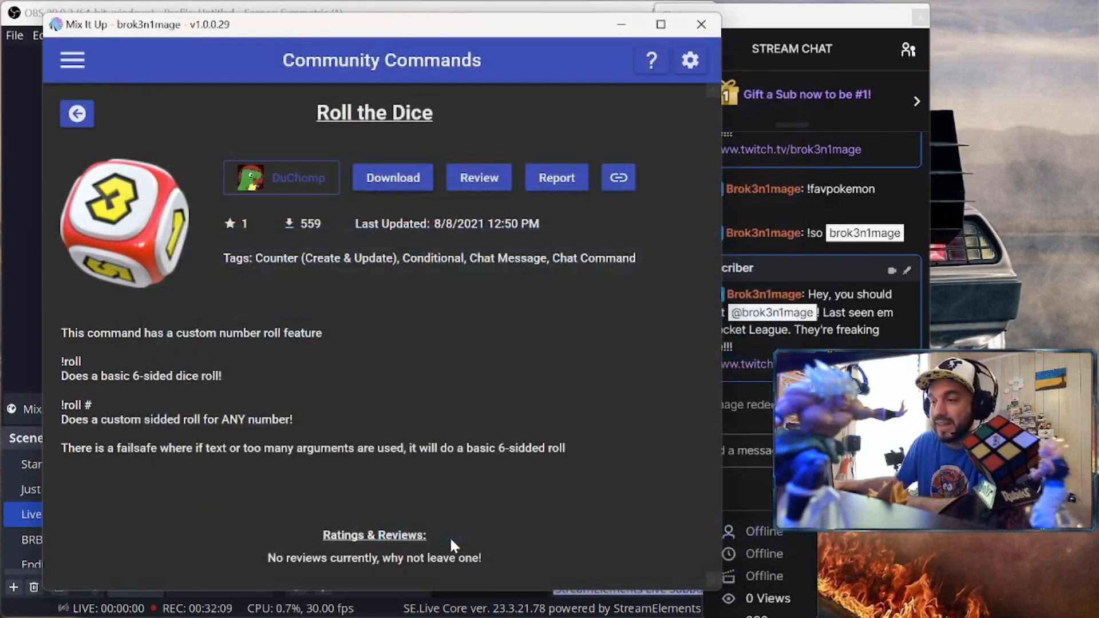
Send !roll and !roll 20 in stream chat, getting bot replies 'rolled a 2' and 'rolled a 9'
left_click(629, 23)
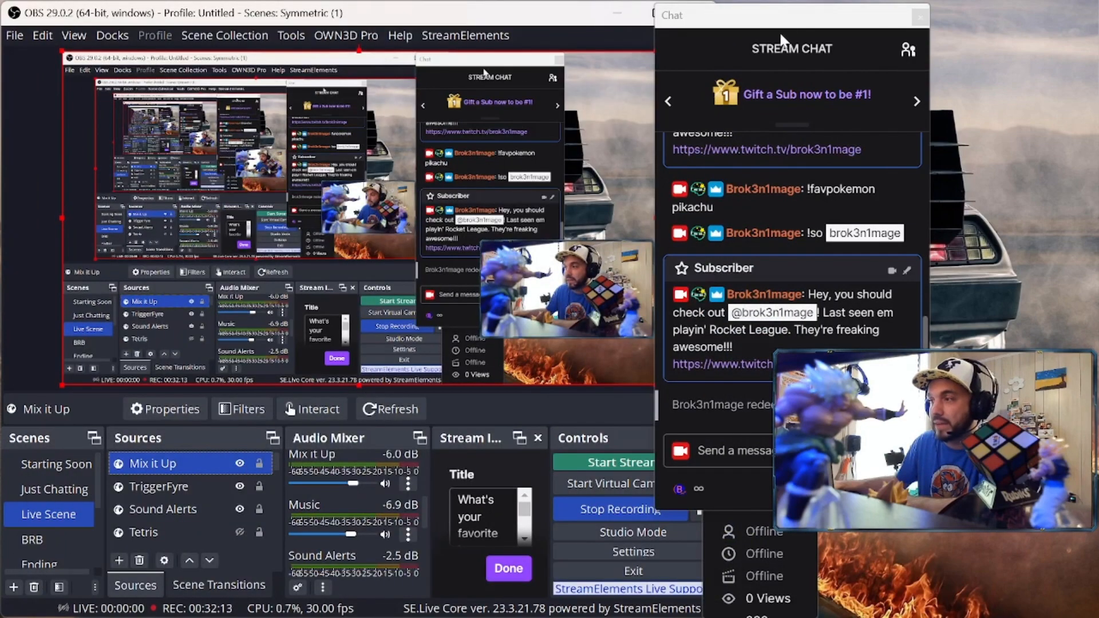
left_click_drag(780, 22, 149, 23)
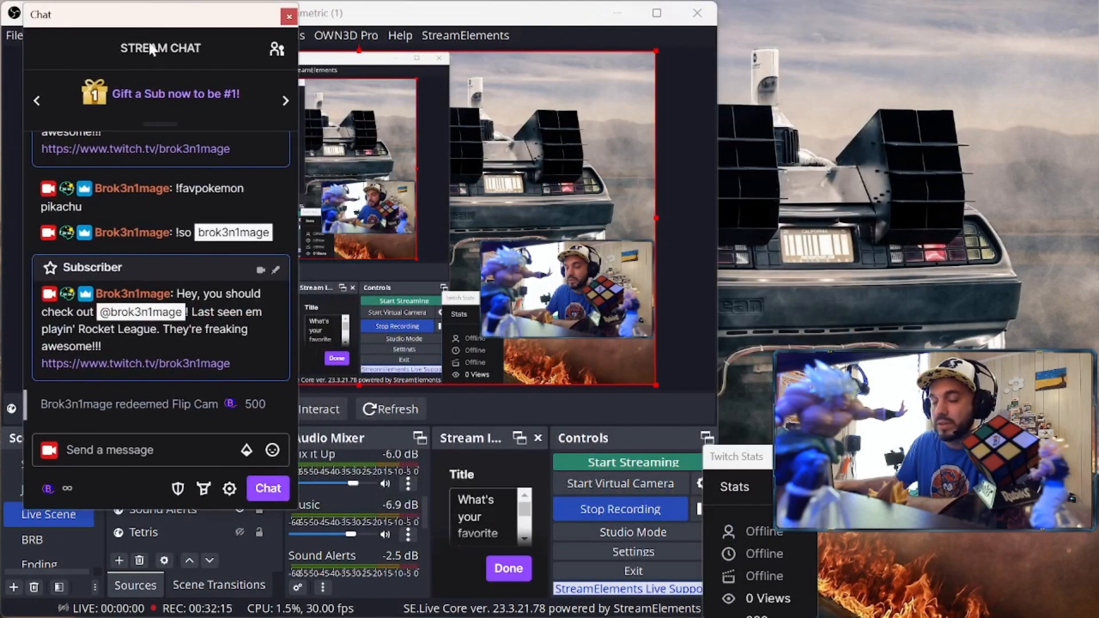
left_click(144, 451)
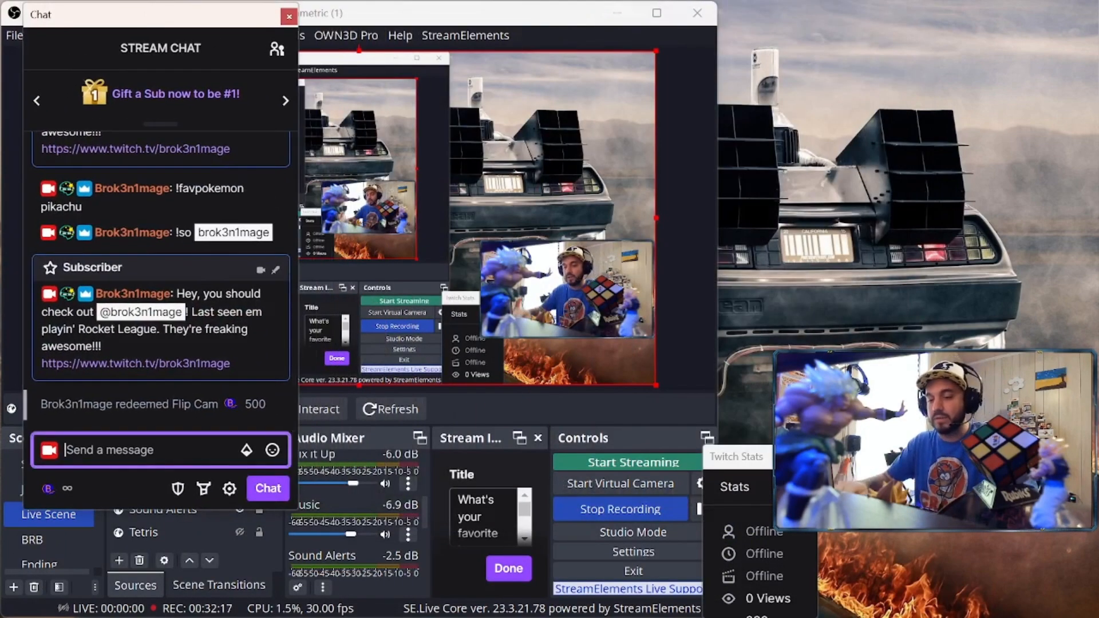
type("!roll")
key("Return")
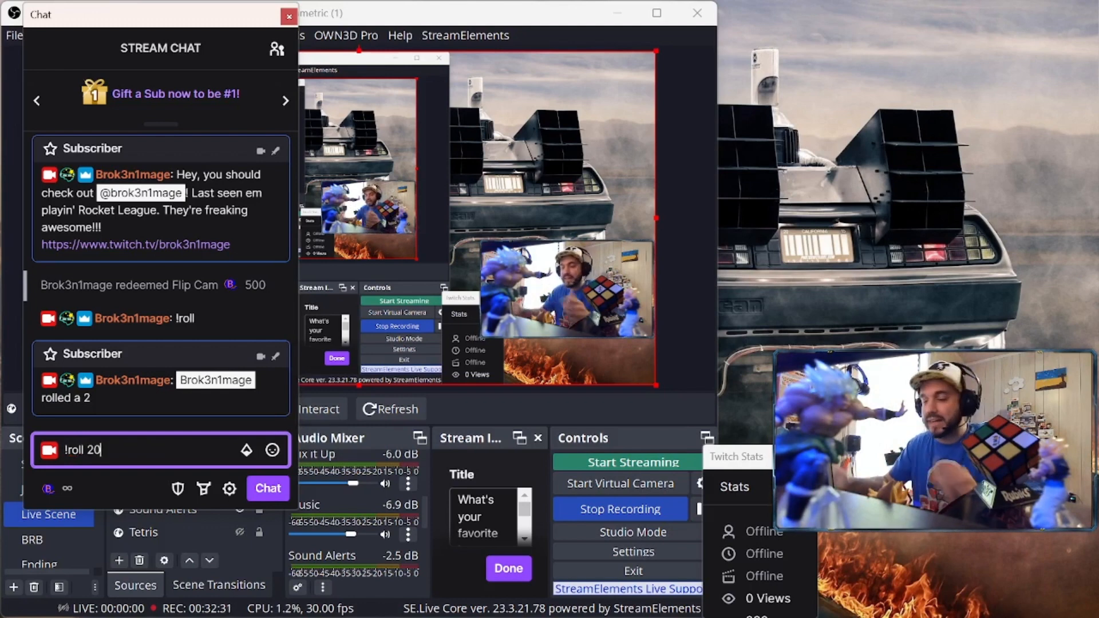
key("Return")
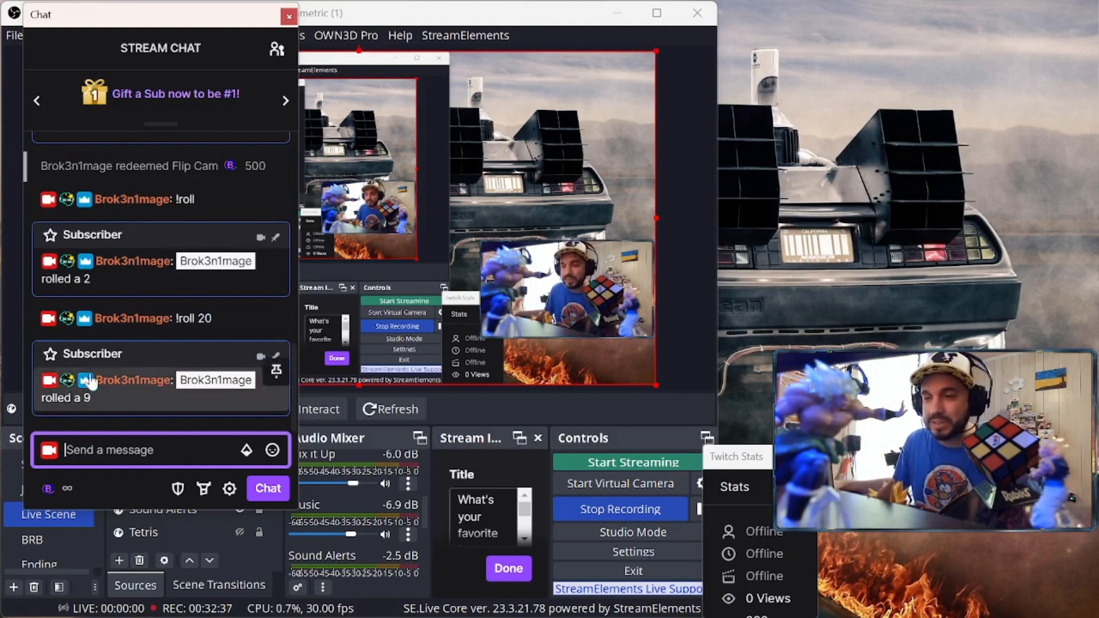
left_click_drag(192, 23, 889, 24)
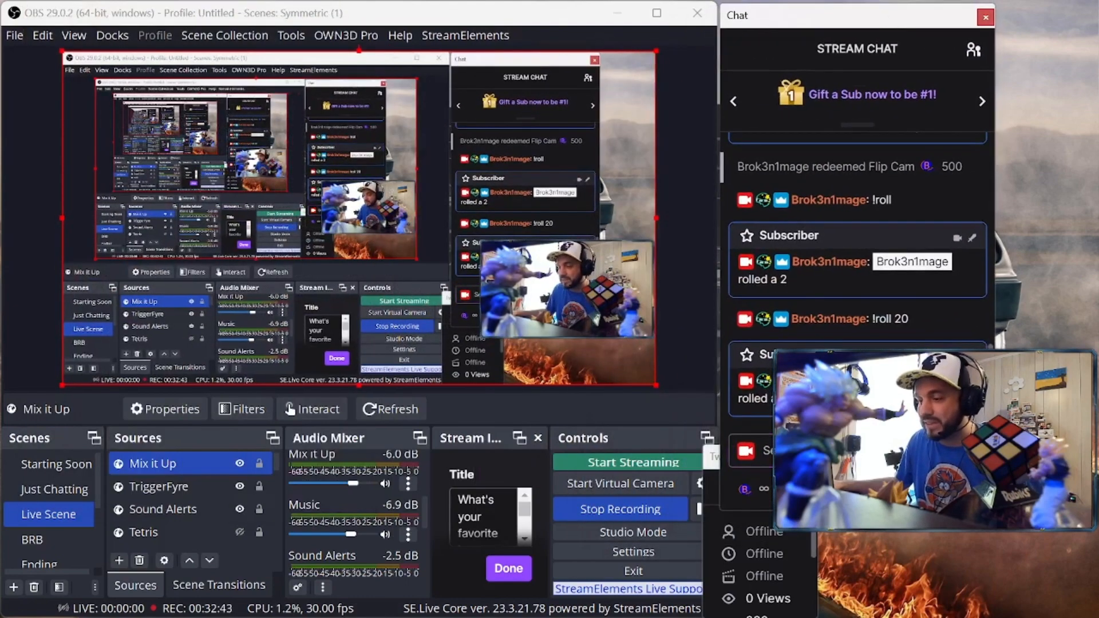
Select the Camera Only scene in OBS, replacing the desktop capture with the full-screen backdrop
mouse_move(720, 617)
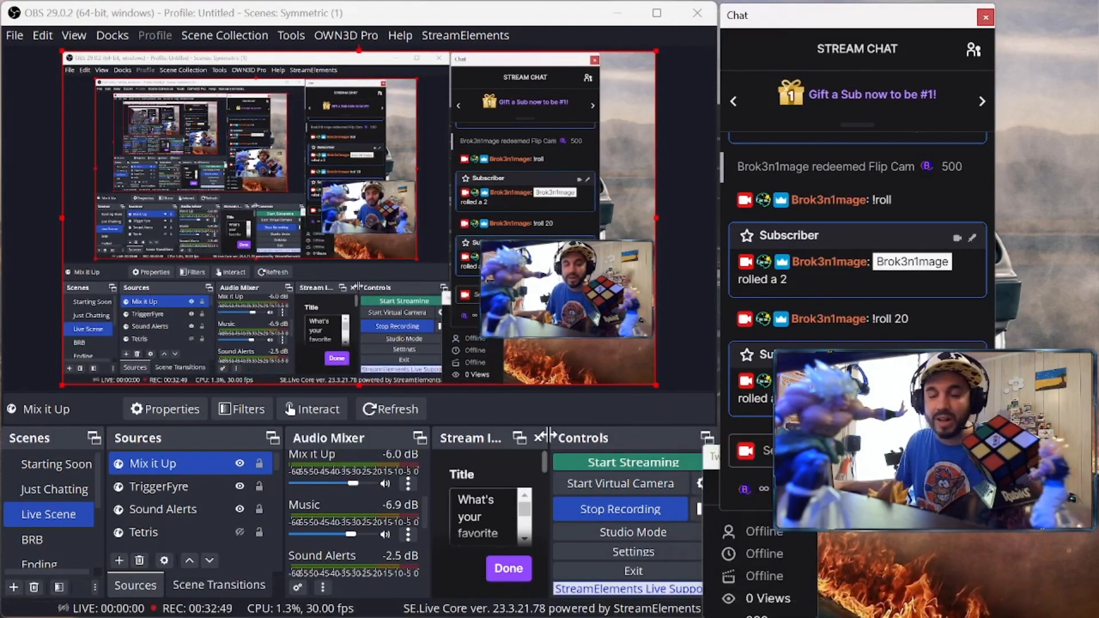
mouse_move(542, 607)
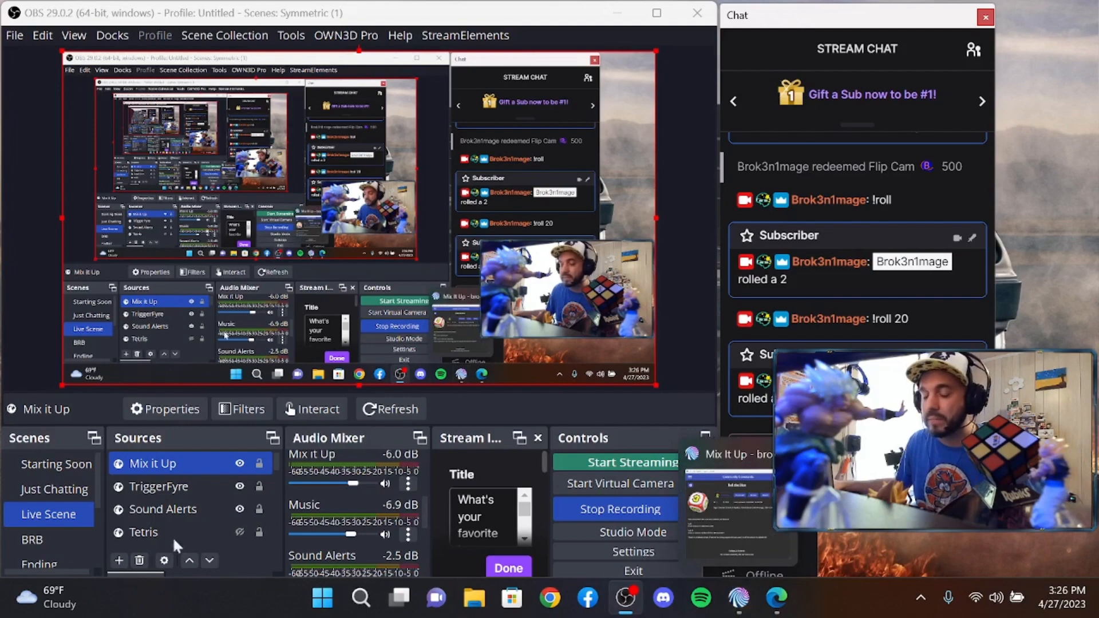
scroll(34, 497, "down", 2)
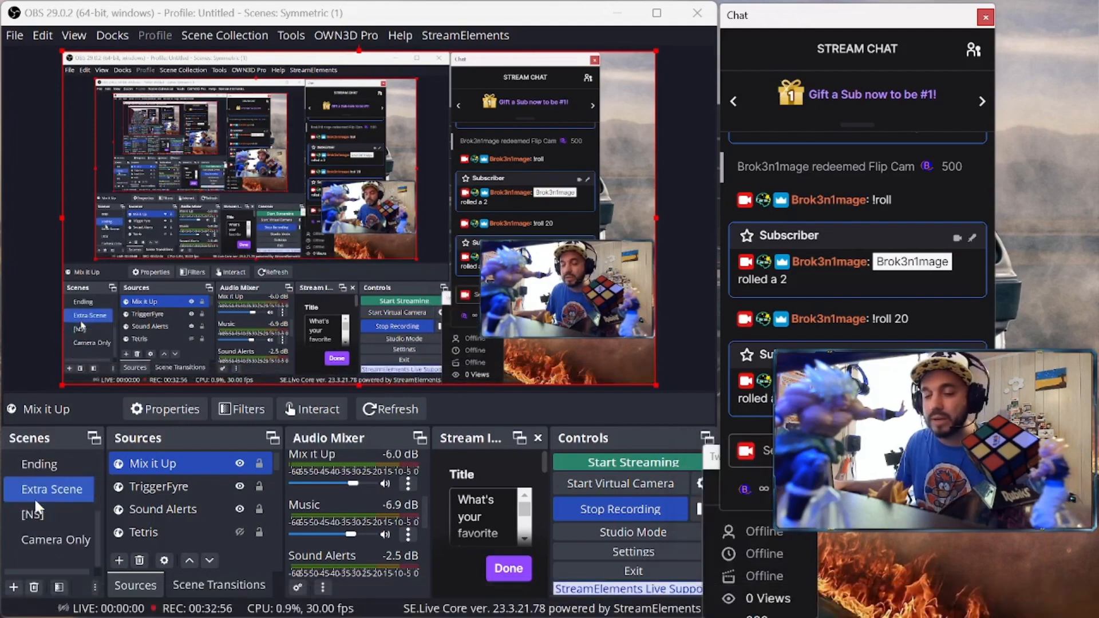
left_click(57, 534)
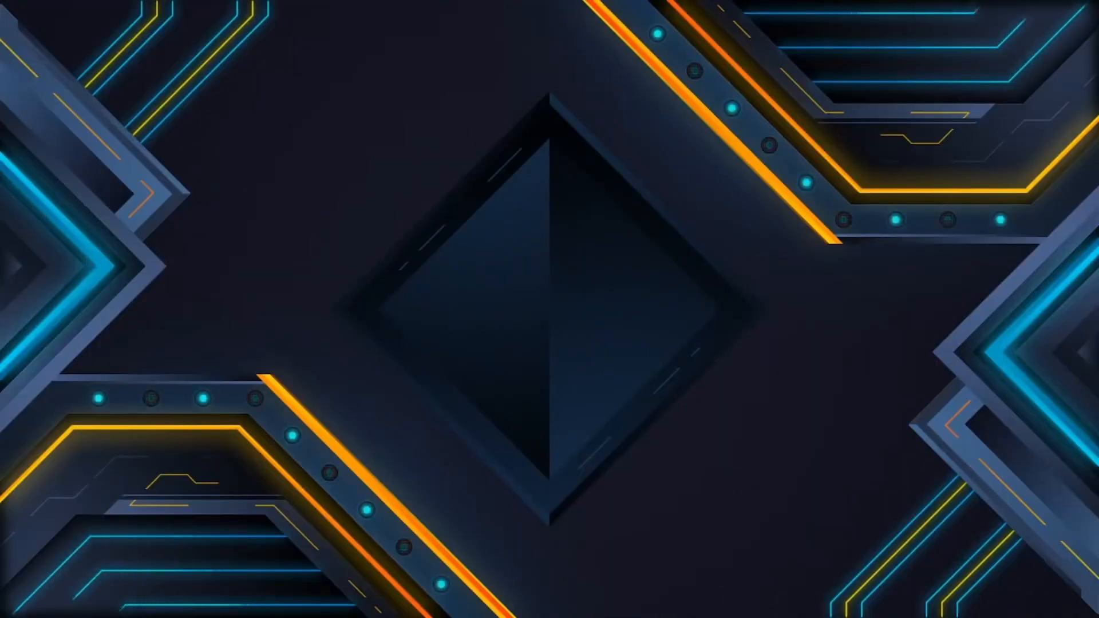
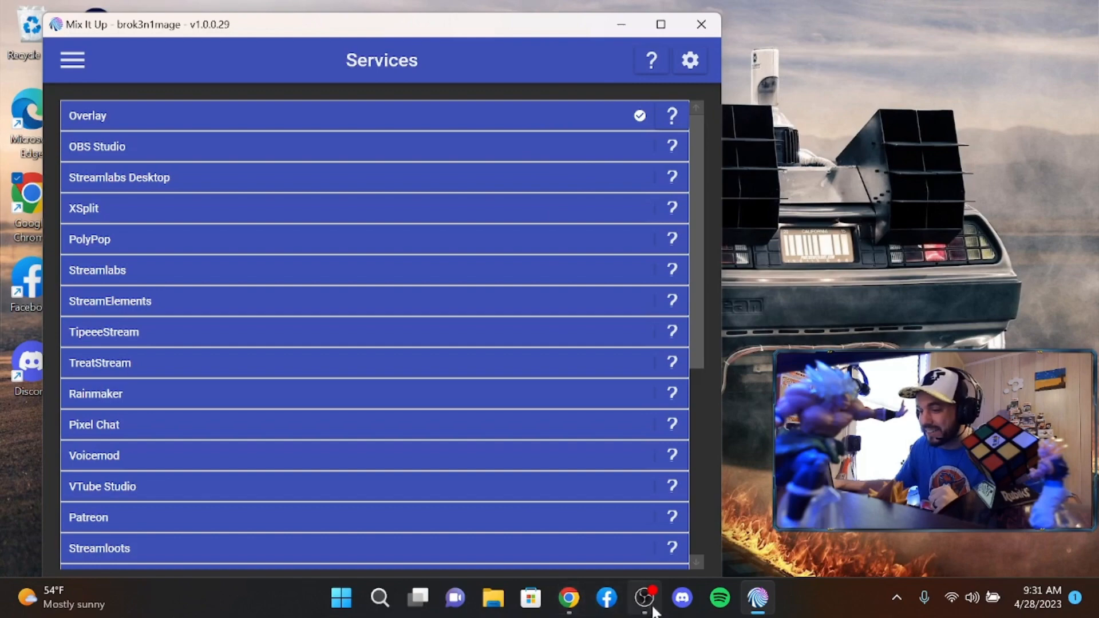
Drag OBS's stream chat window to the left screen edge, then bring Mix It Up back
left_click(645, 598)
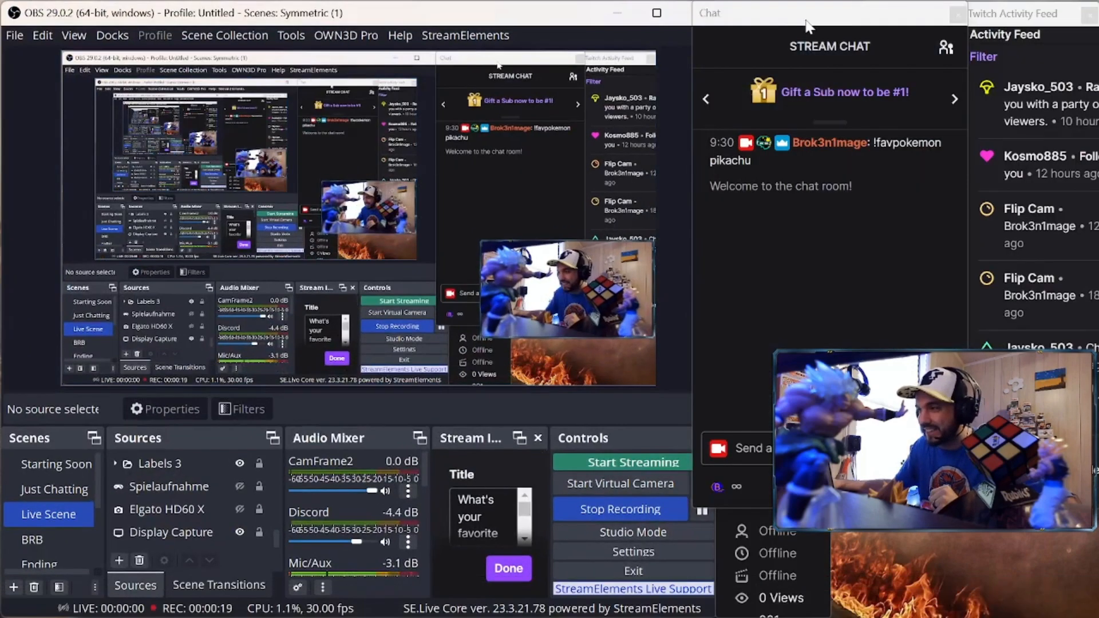
left_click_drag(700, 5, 189, 6)
mouse_move(708, 578)
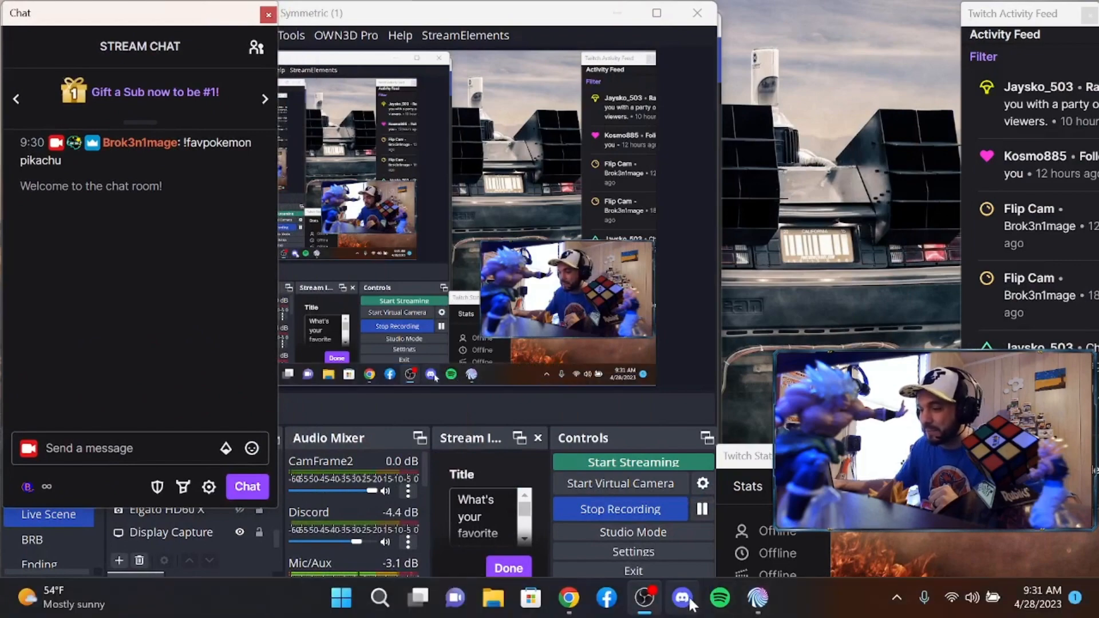
left_click(751, 599)
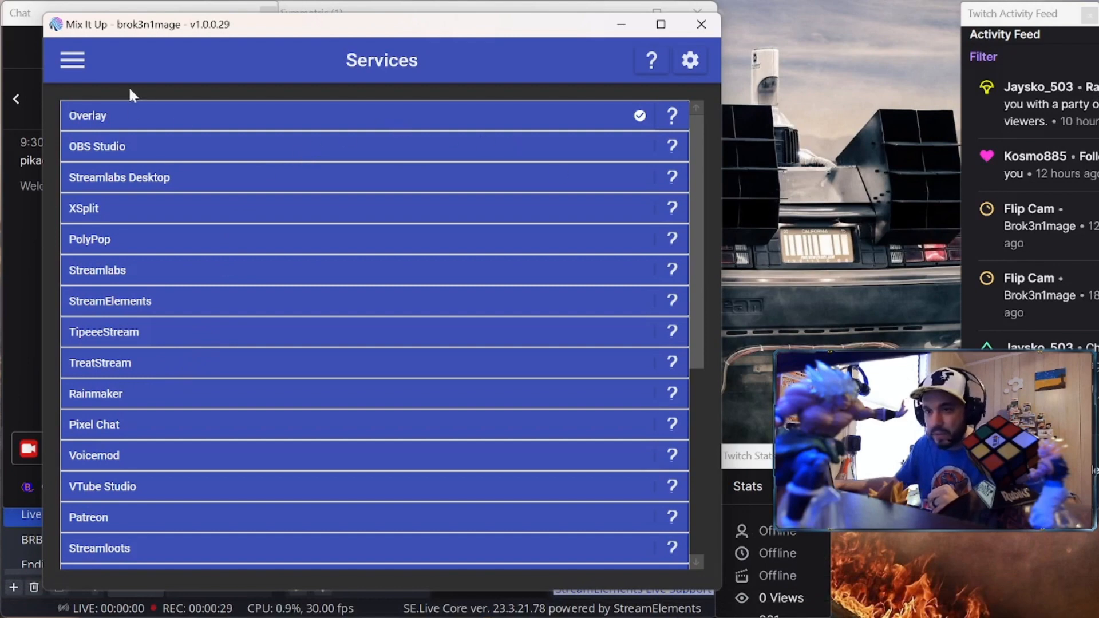
Expand the pokemon image group on the Commands page, then go to Community Commands
left_click(68, 59)
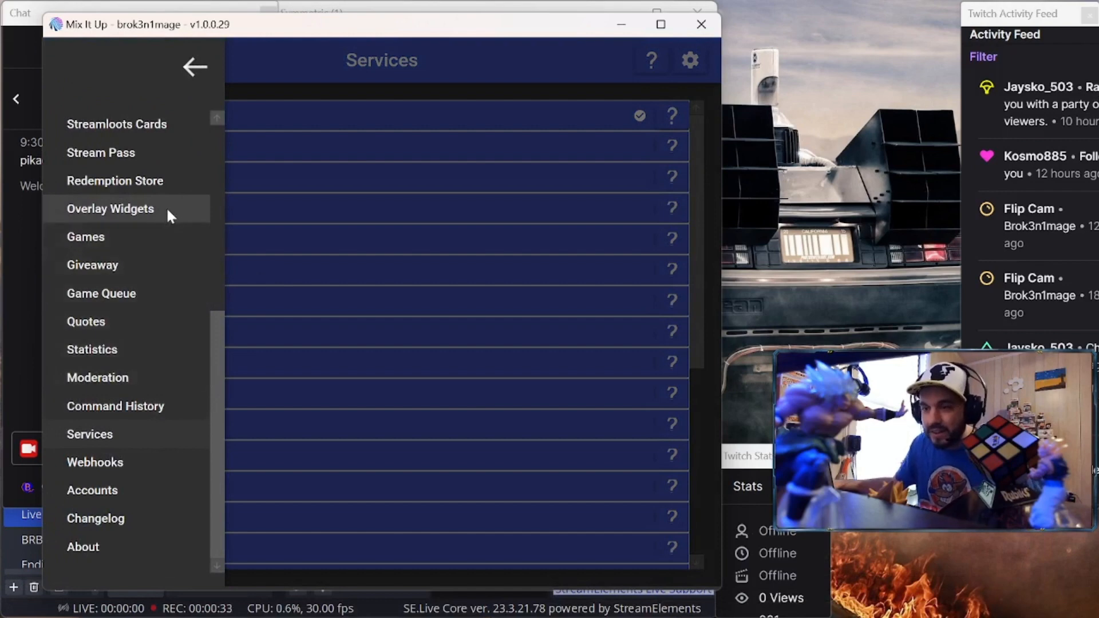
scroll(117, 391, "up", 5)
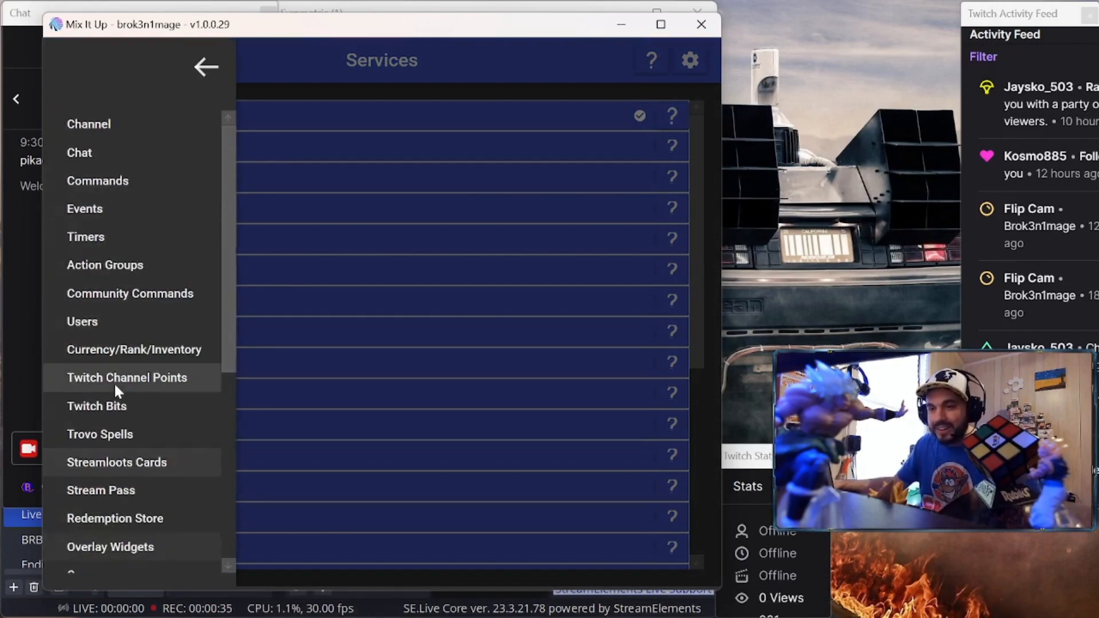
left_click(121, 182)
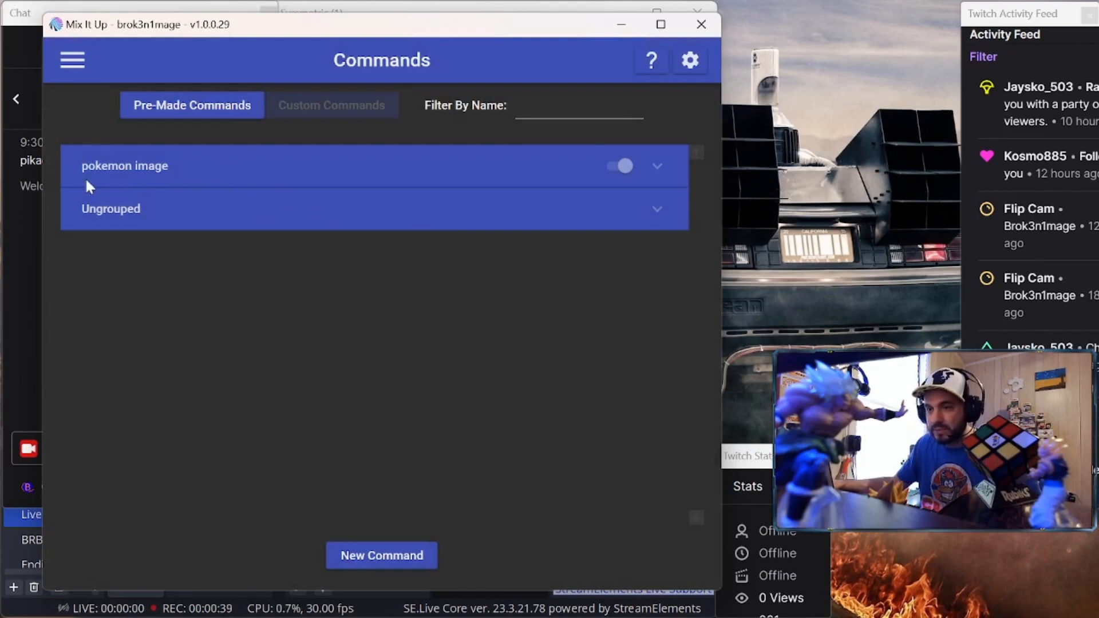
left_click(207, 179)
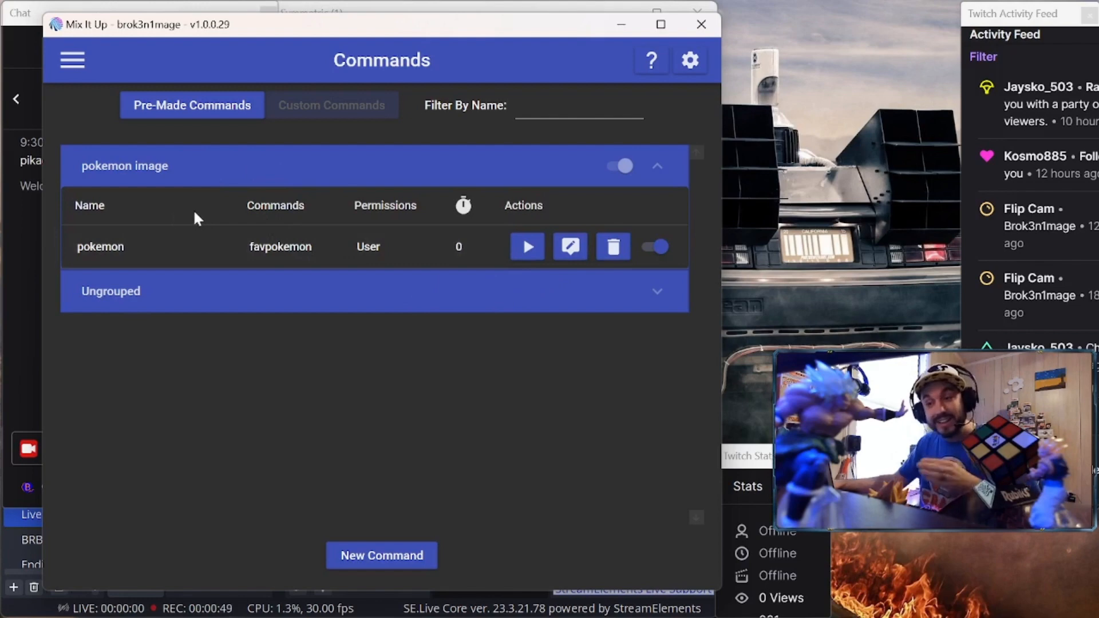
left_click(66, 62)
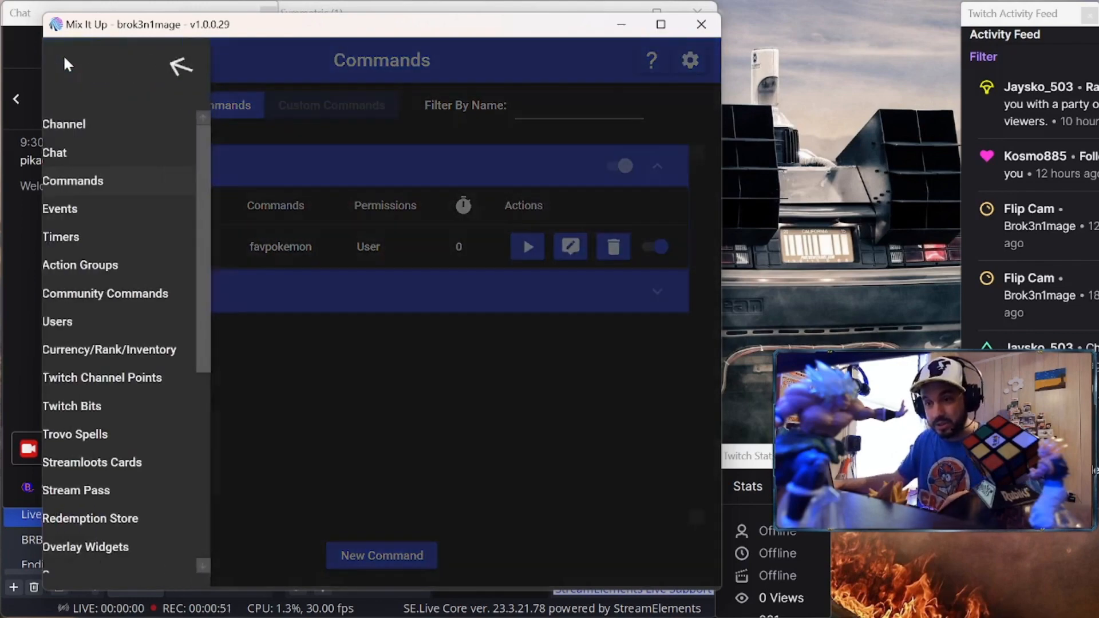
left_click(133, 291)
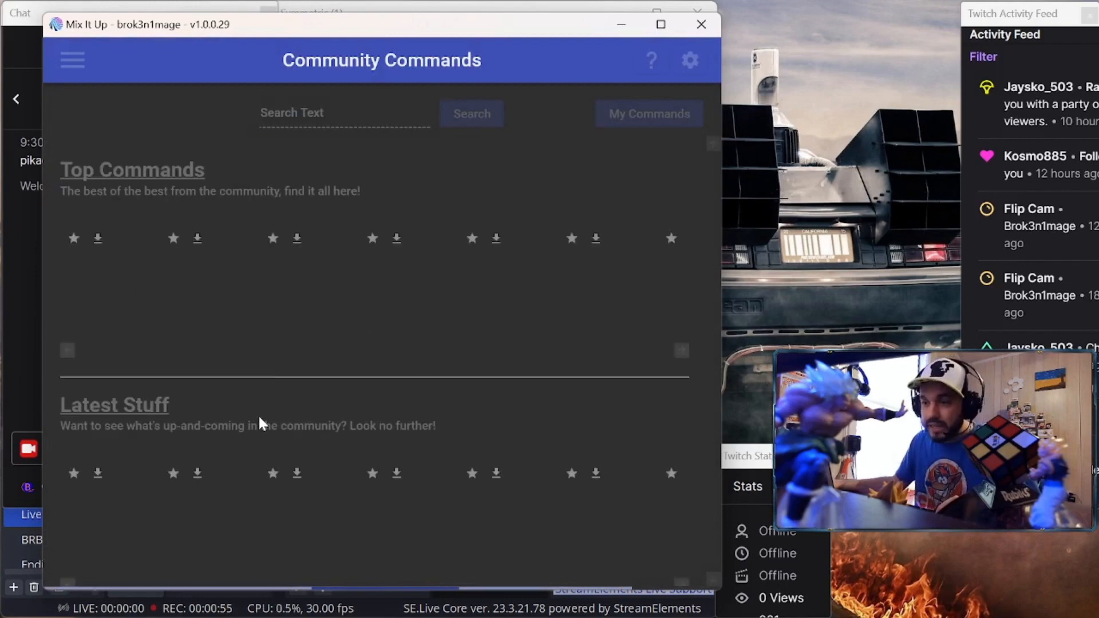
Read the Pokemon Image community command's page, go back, and minimize Mix It Up
left_click_drag(171, 356, 259, 358)
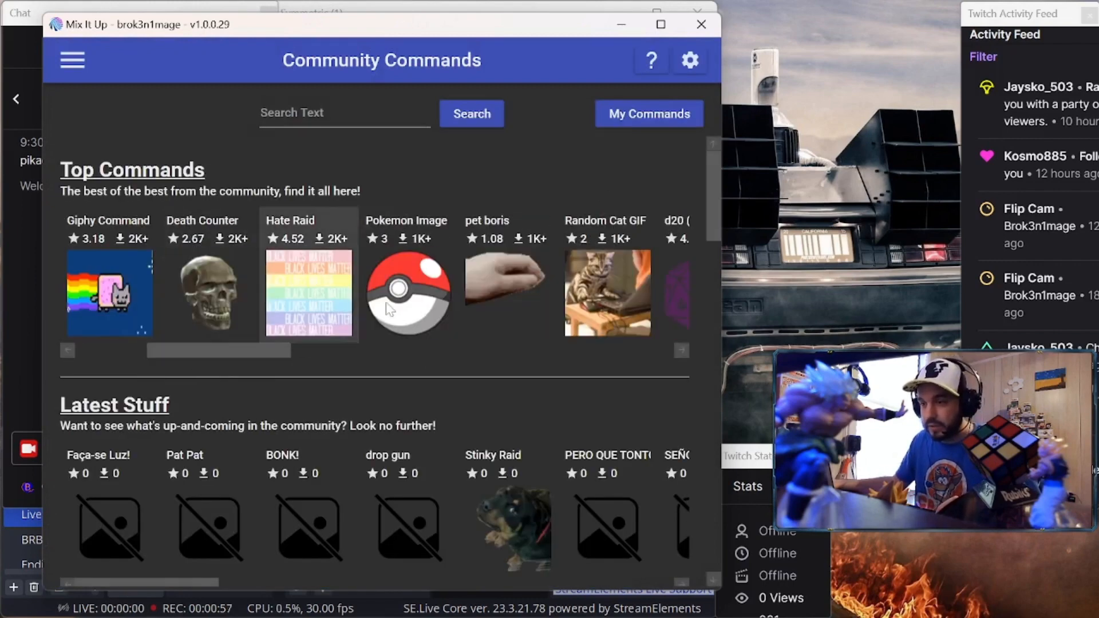
left_click(405, 291)
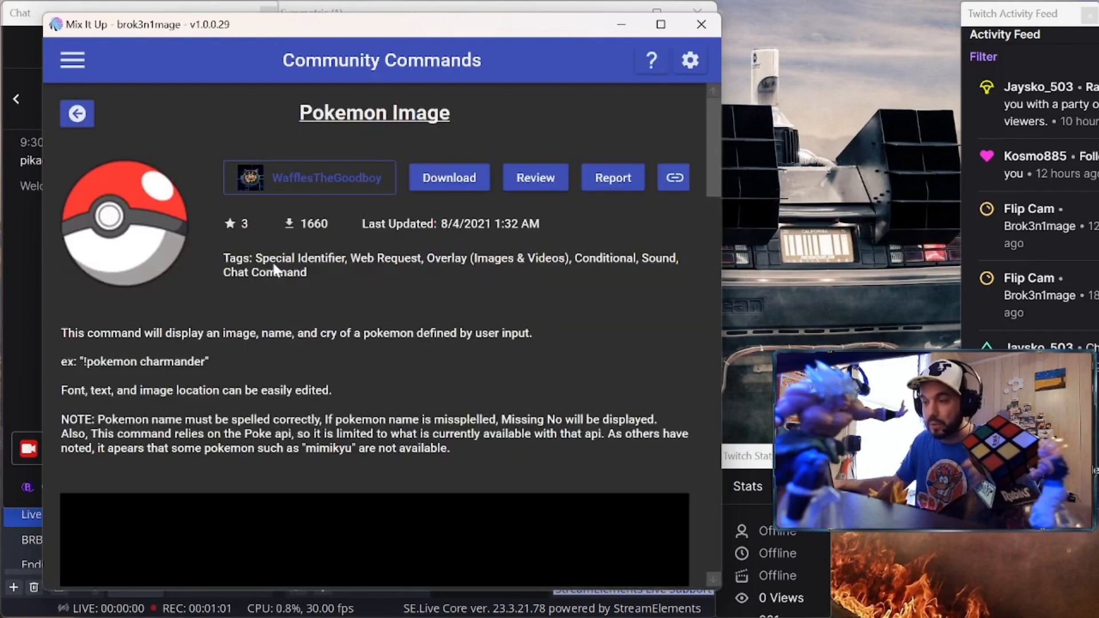
left_click(79, 115)
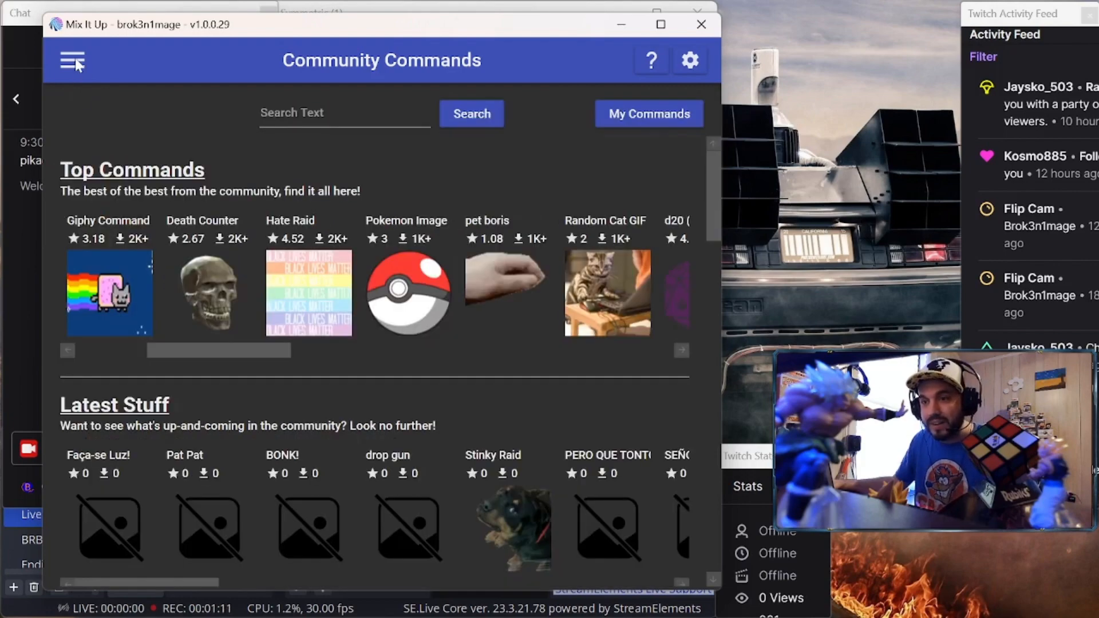
left_click(73, 61)
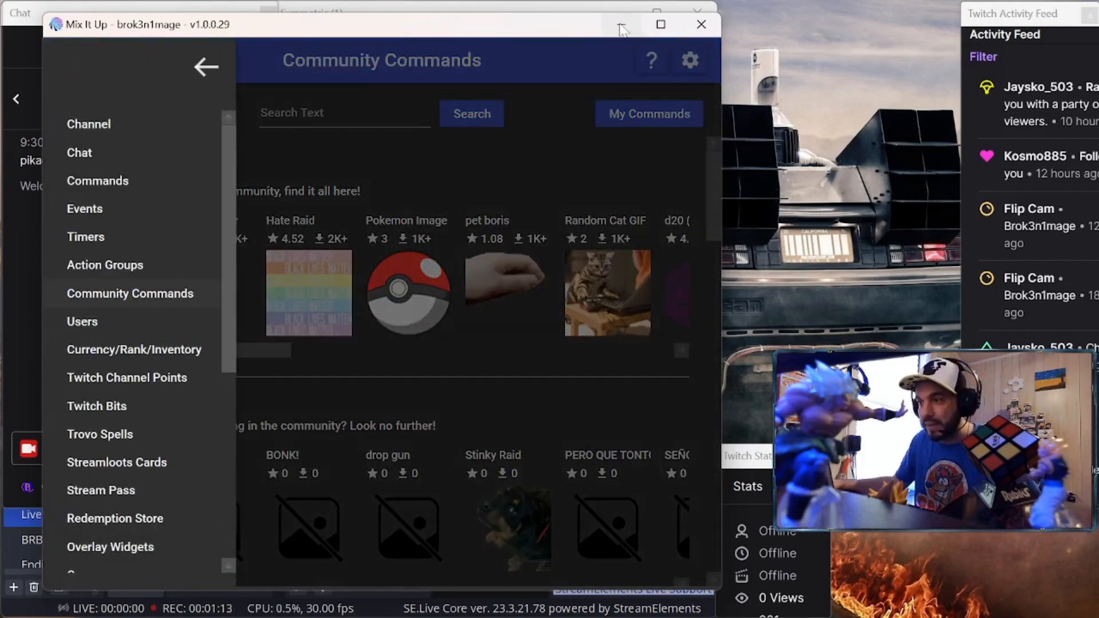
left_click(622, 26)
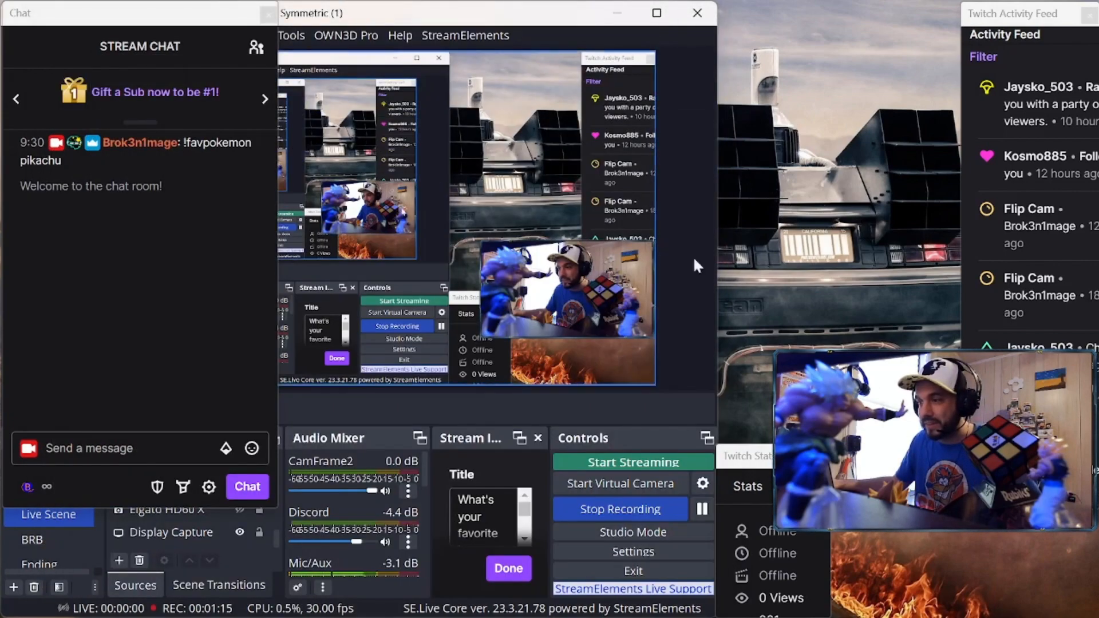
Close the Twitch activity feed, then select the pokemon (favpokemon) command in Mix It Up
left_click(1090, 14)
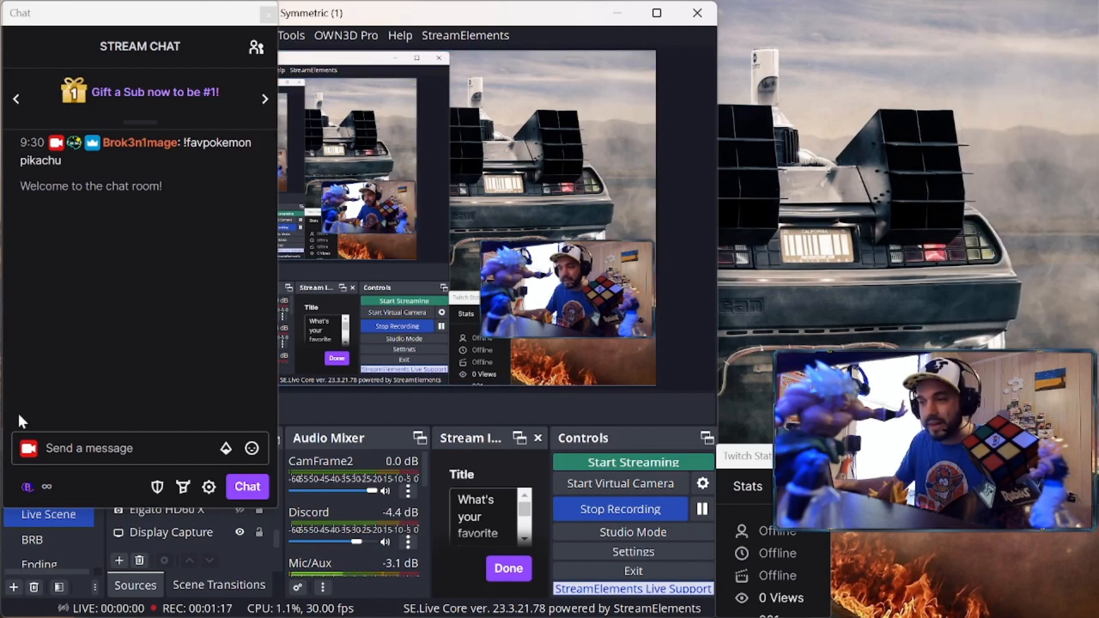
left_click(68, 450)
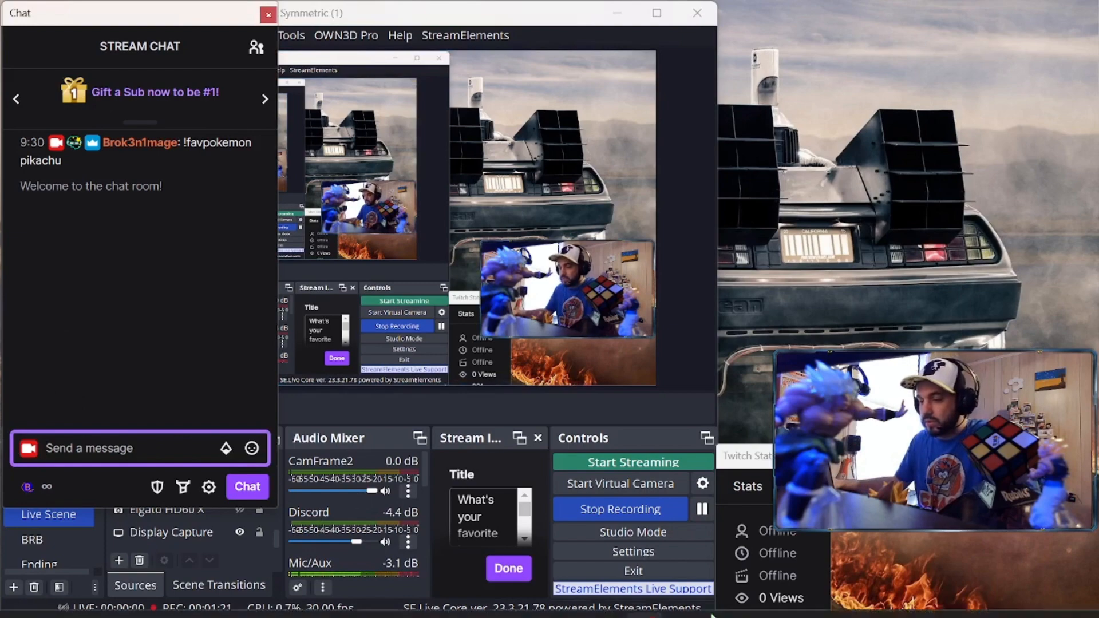
left_click(756, 605)
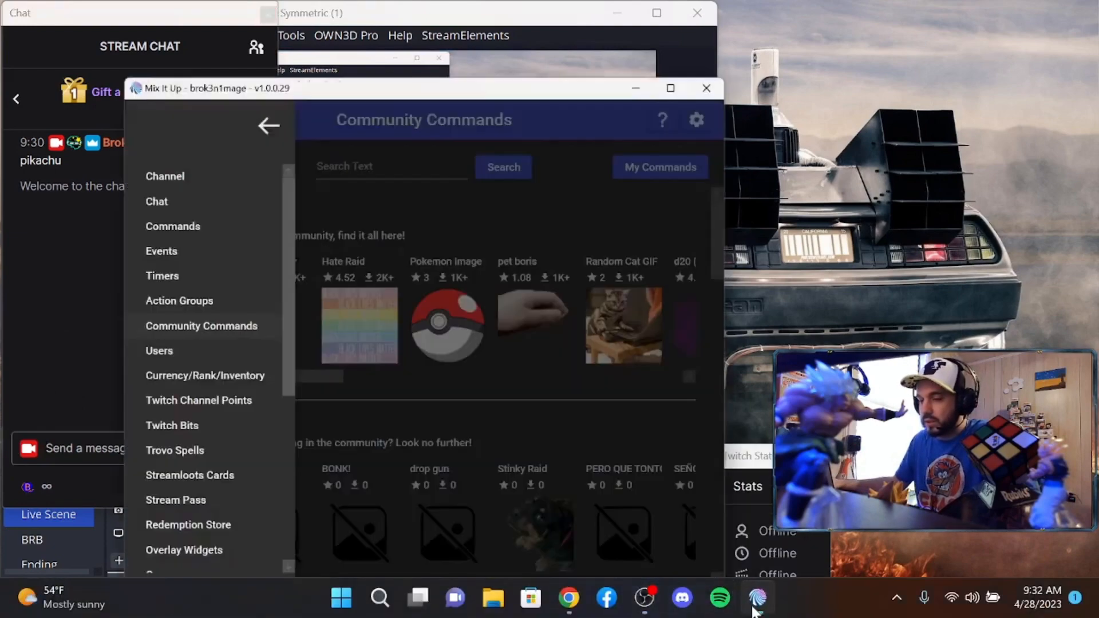
left_click(126, 184)
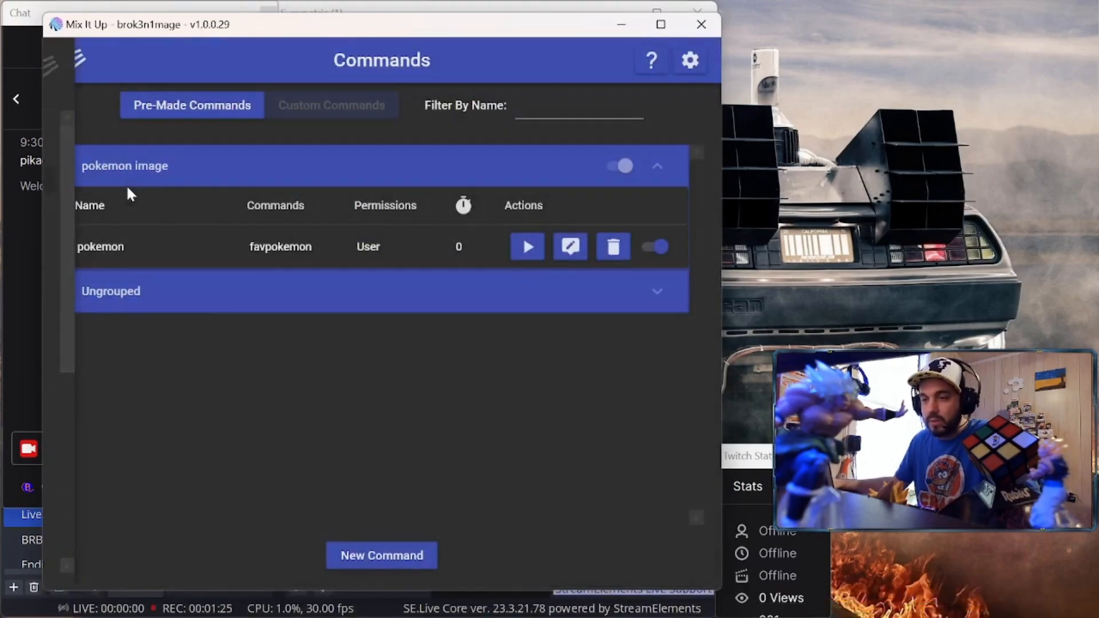
left_click(210, 243)
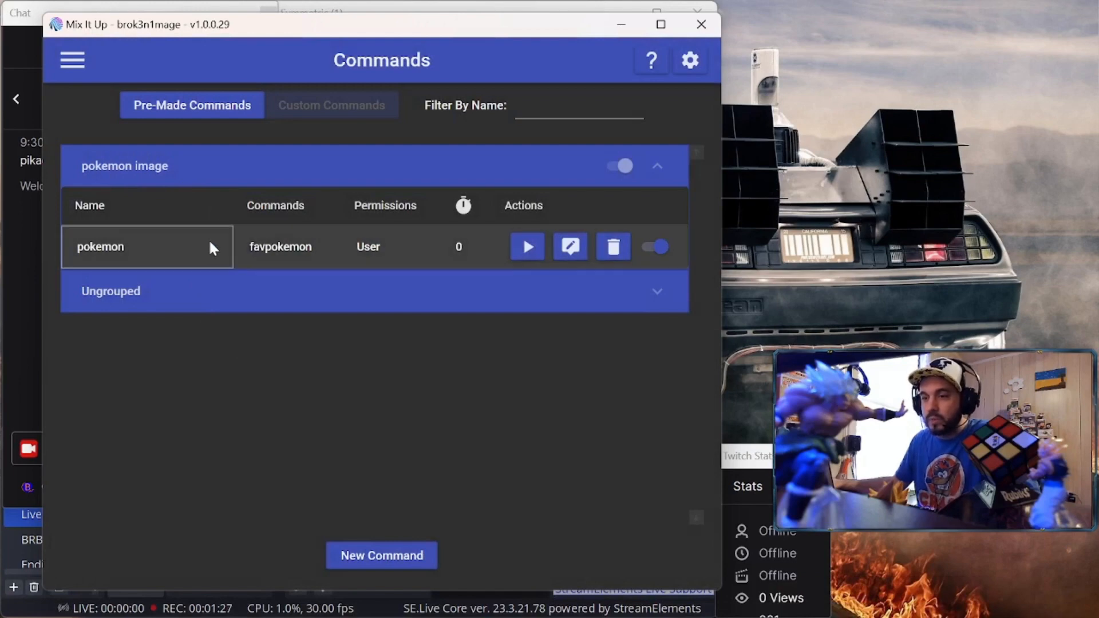
Open the pokemon command editor and inspect the store pokemon name and get pokemon image steps
left_click(571, 246)
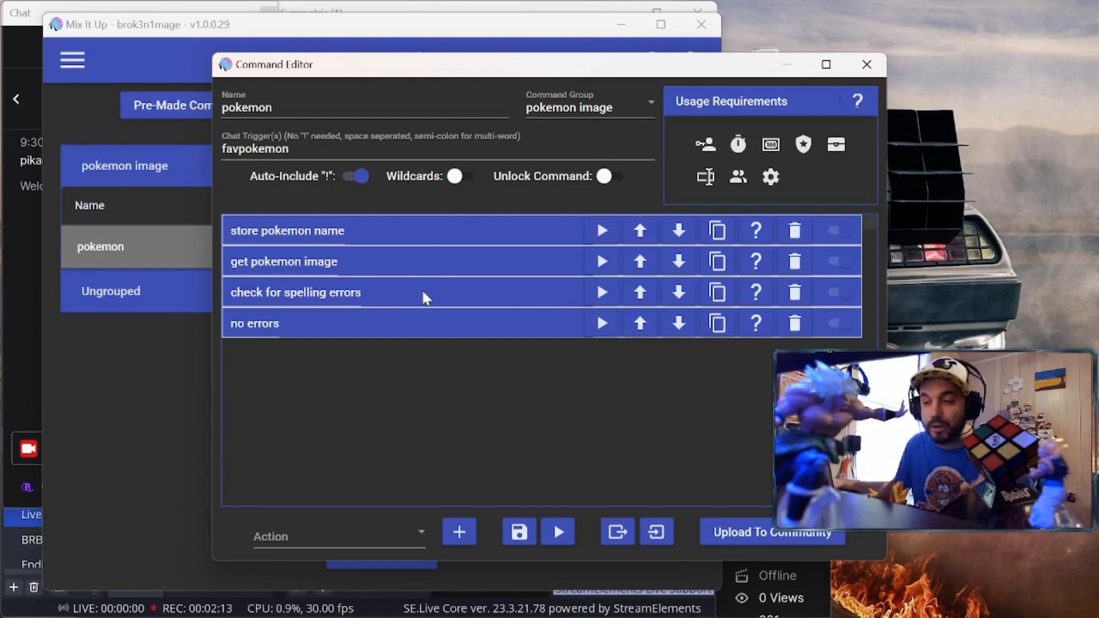
left_click(420, 231)
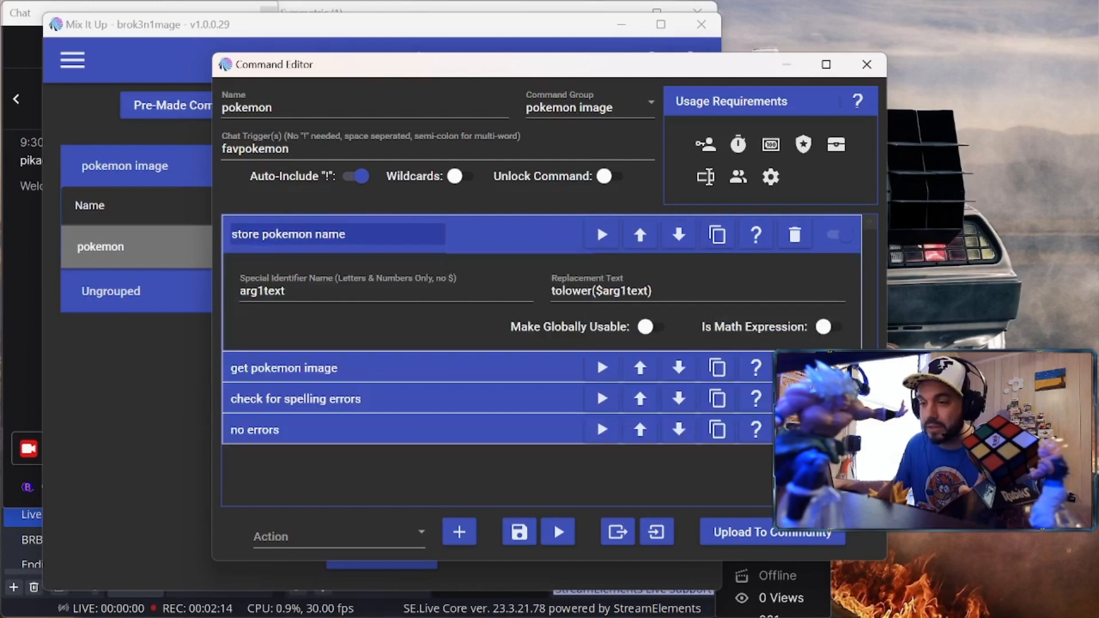
left_click(501, 230)
left_click(455, 260)
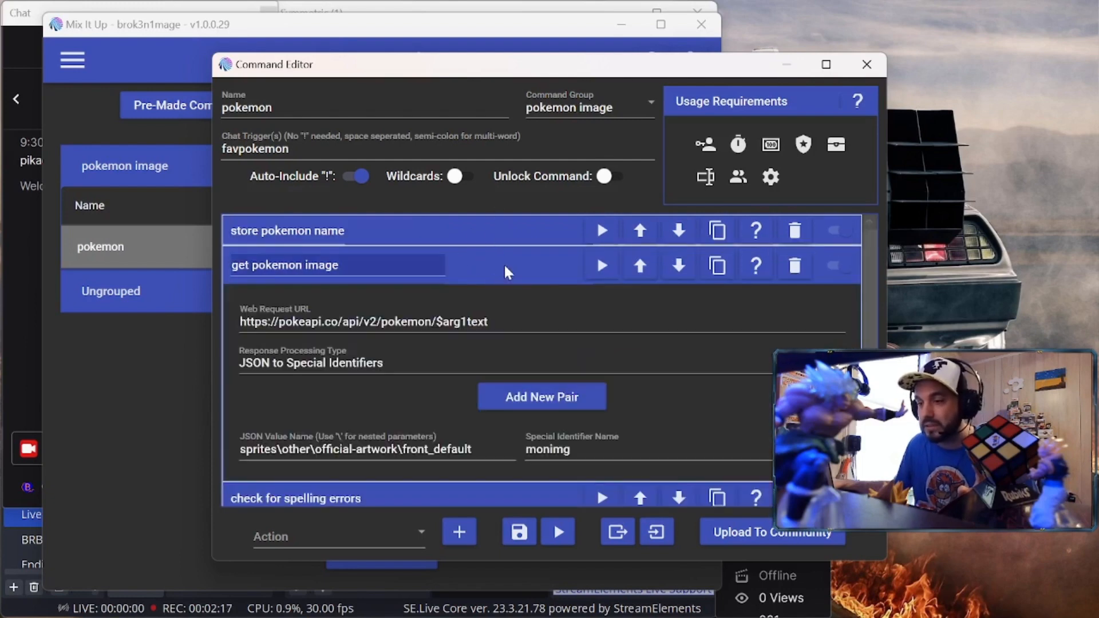
left_click(521, 273)
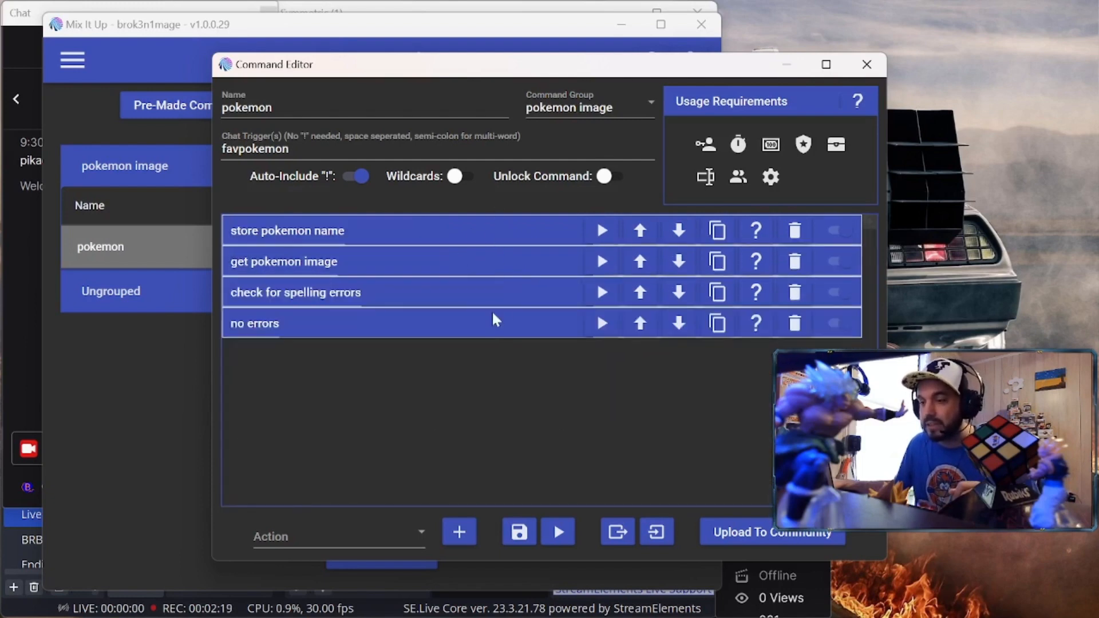
Inspect the spelling-errors check and no-errors condition, then close the Command Editor
left_click_drag(493, 288, 487, 293)
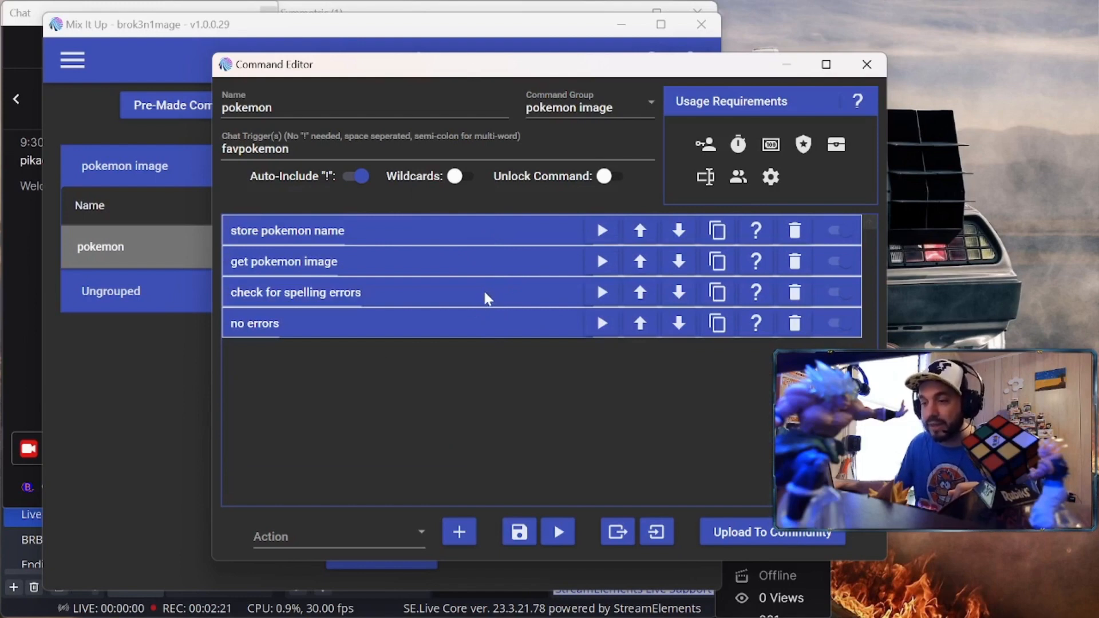
left_click(485, 294)
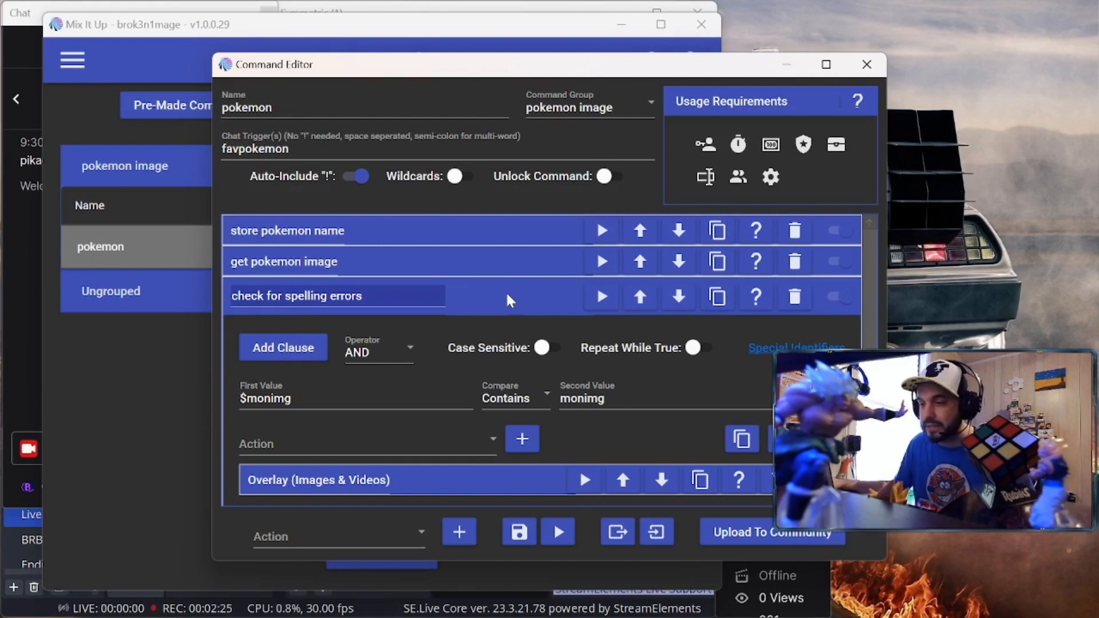
left_click(507, 295)
left_click(455, 324)
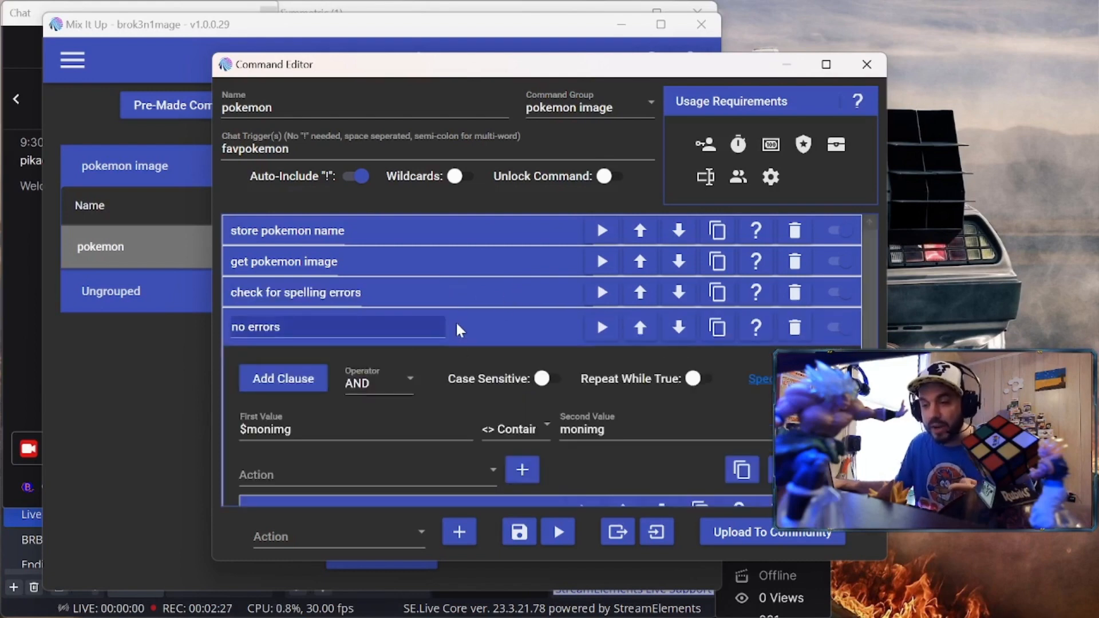
scroll(236, 400, "down", 3)
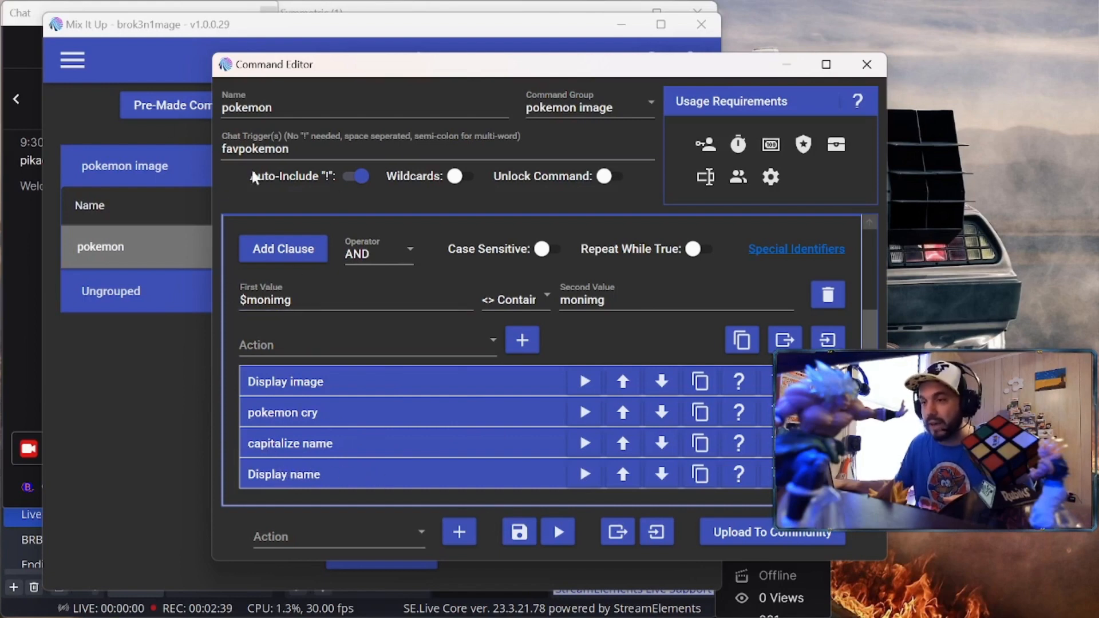
left_click(868, 63)
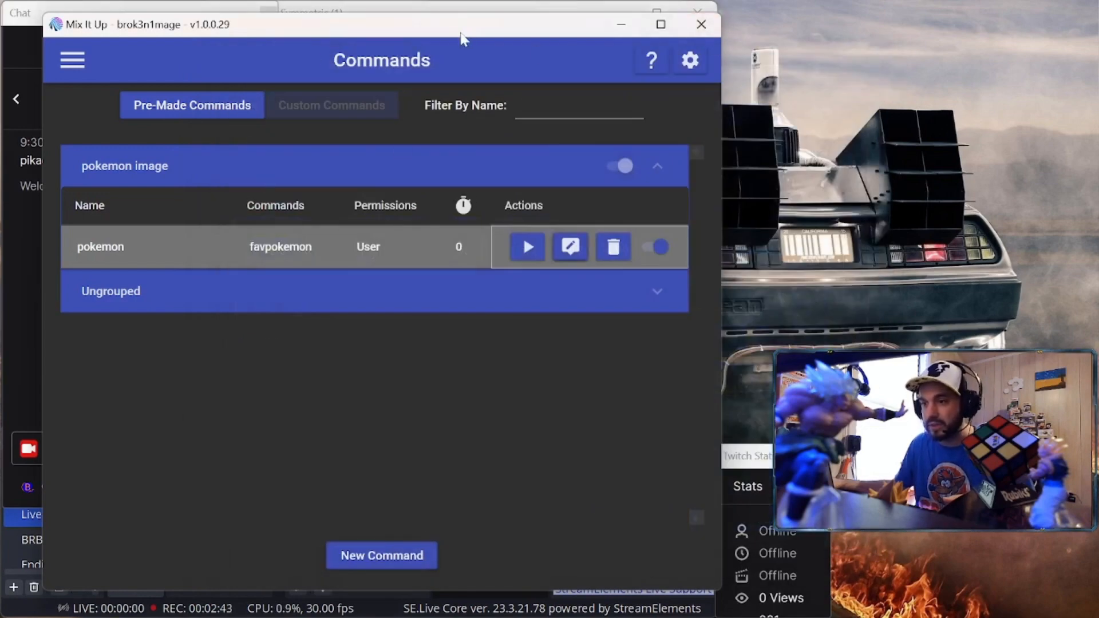
Send '!favpokemon pikachu' in the OBS stream chat
left_click(59, 7)
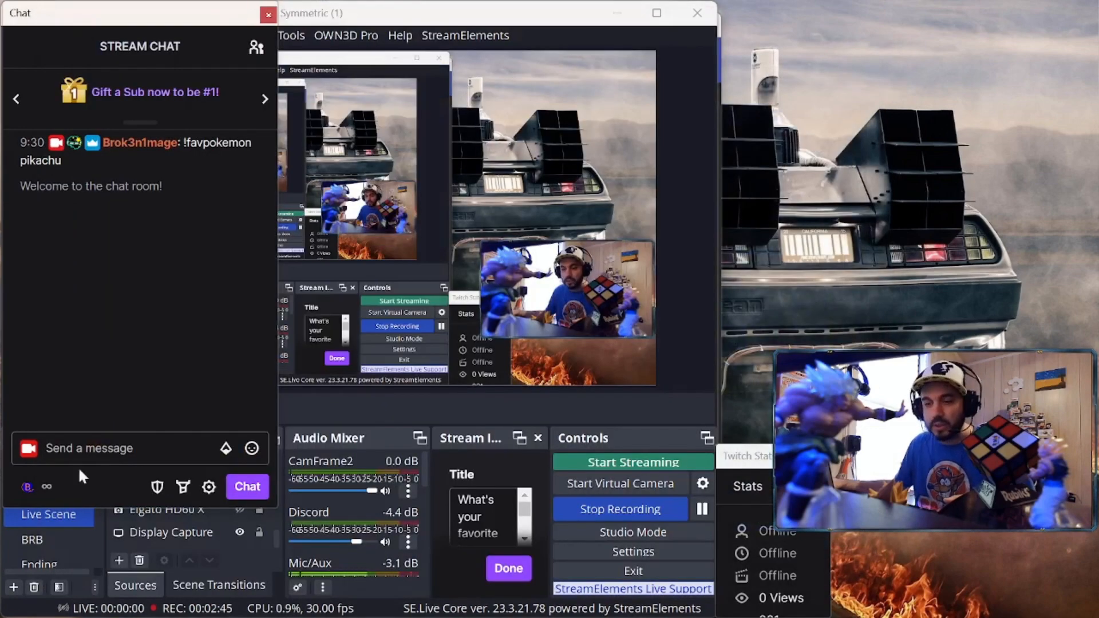
left_click(86, 448)
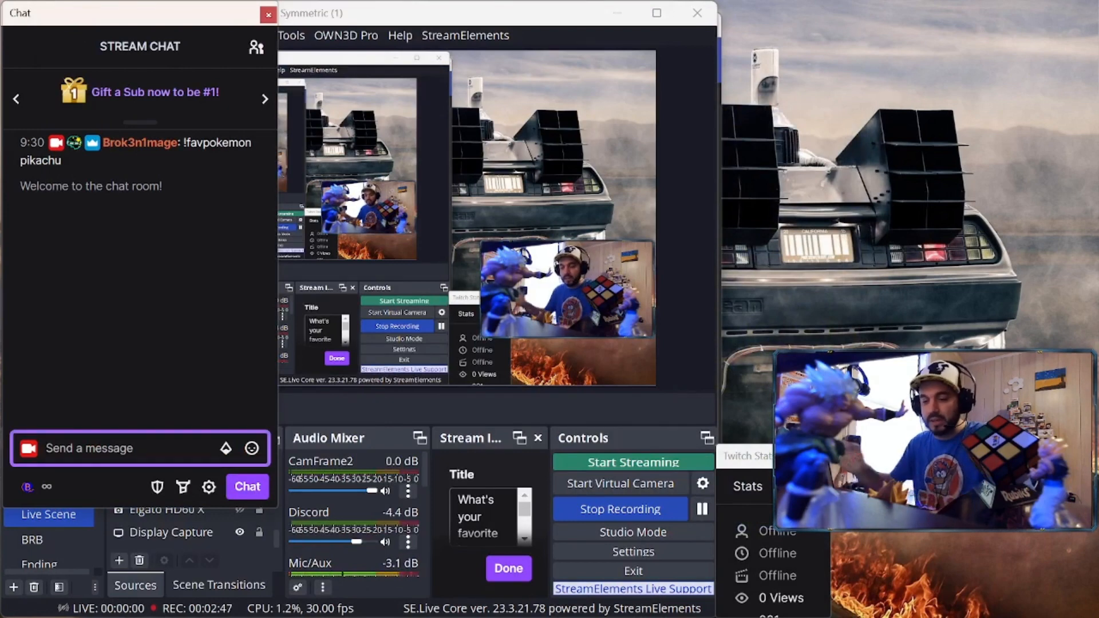
type("!f")
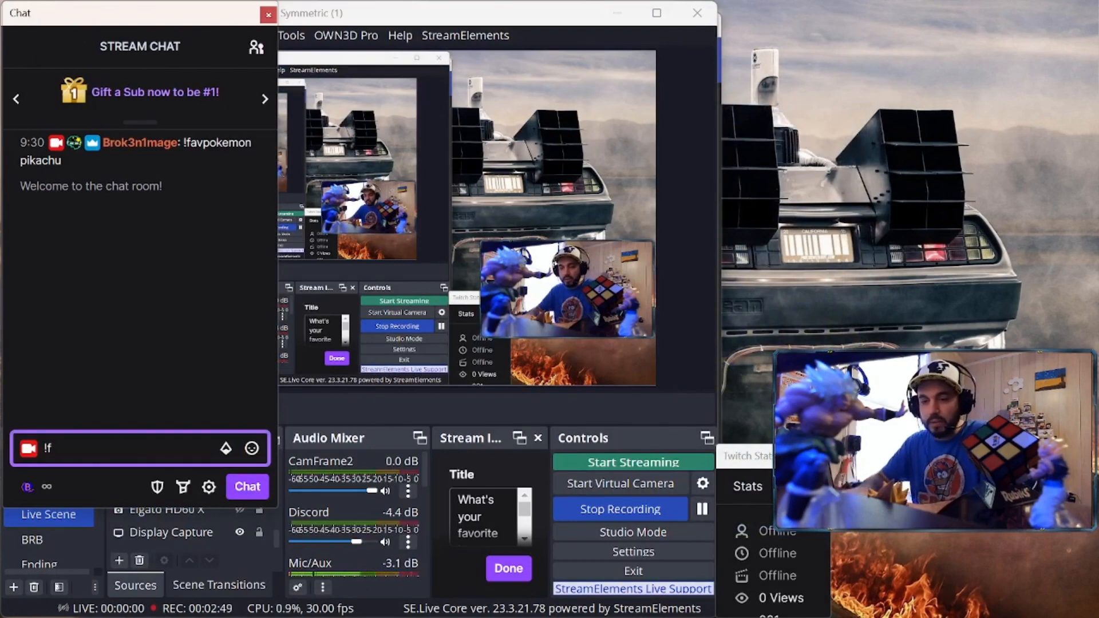
type("av")
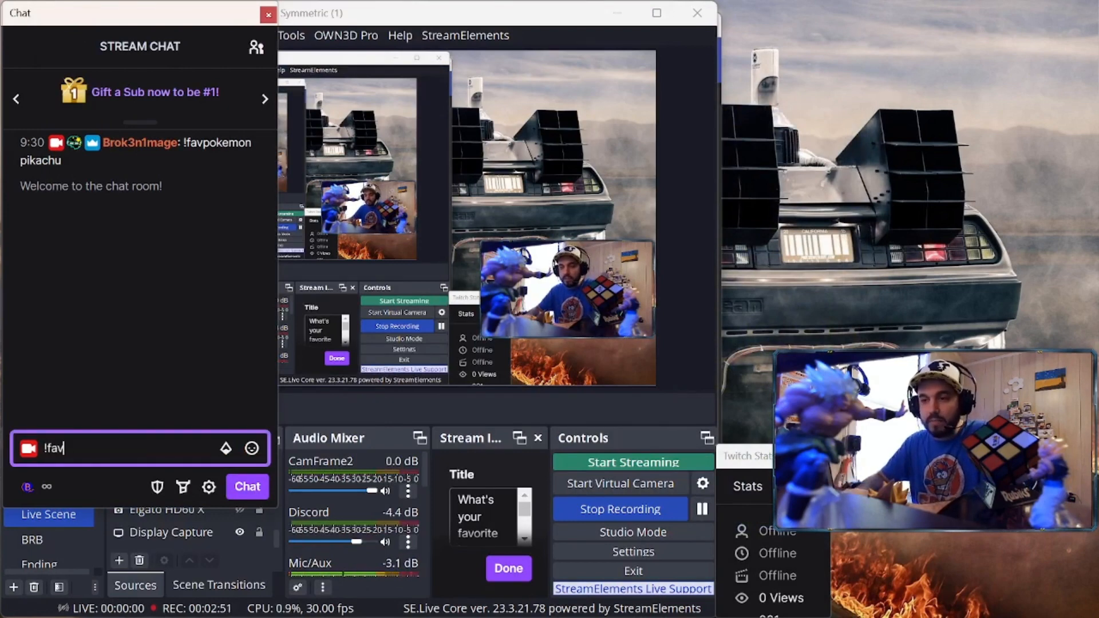
type("pokemon p")
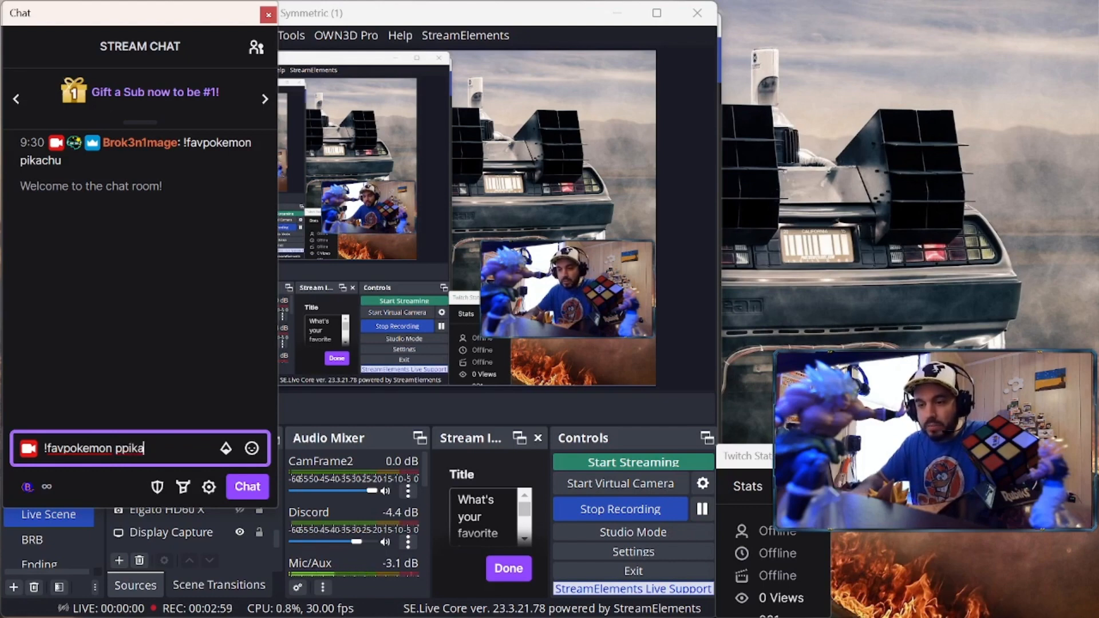
type("pika")
key("BackSpace")
key("BackSpace")
key("BackSpace")
key("BackSpace")
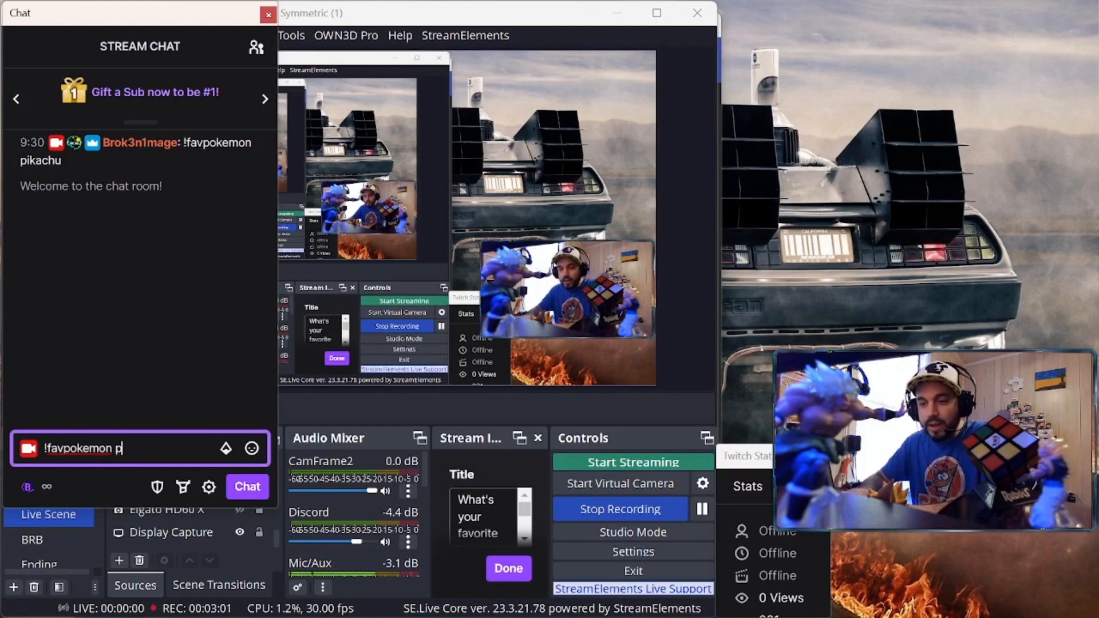
type("ikachu")
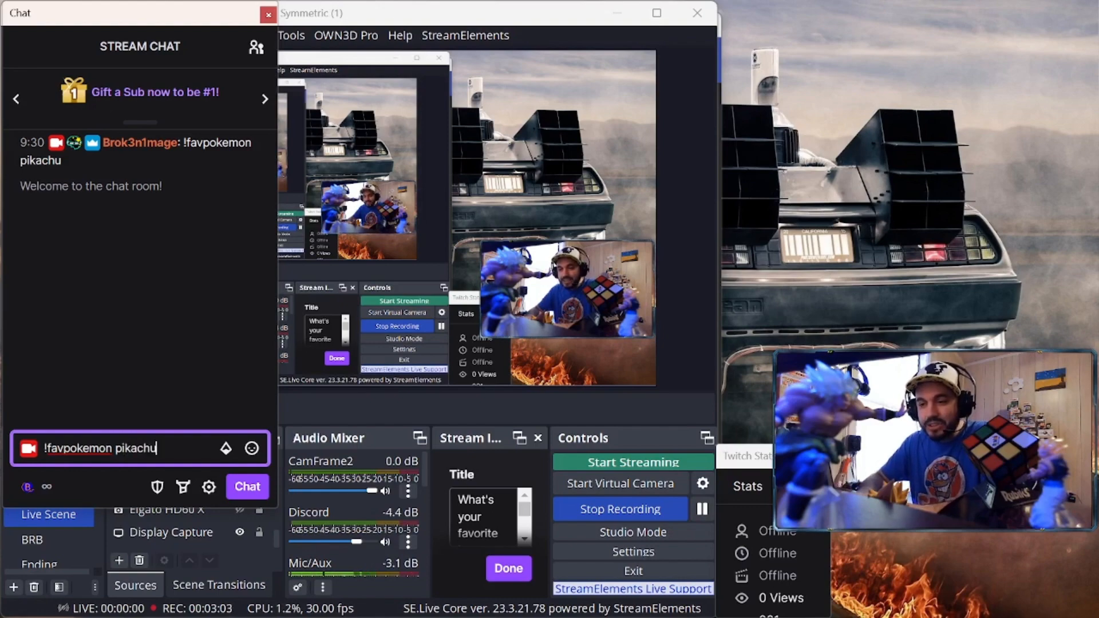
key("Return")
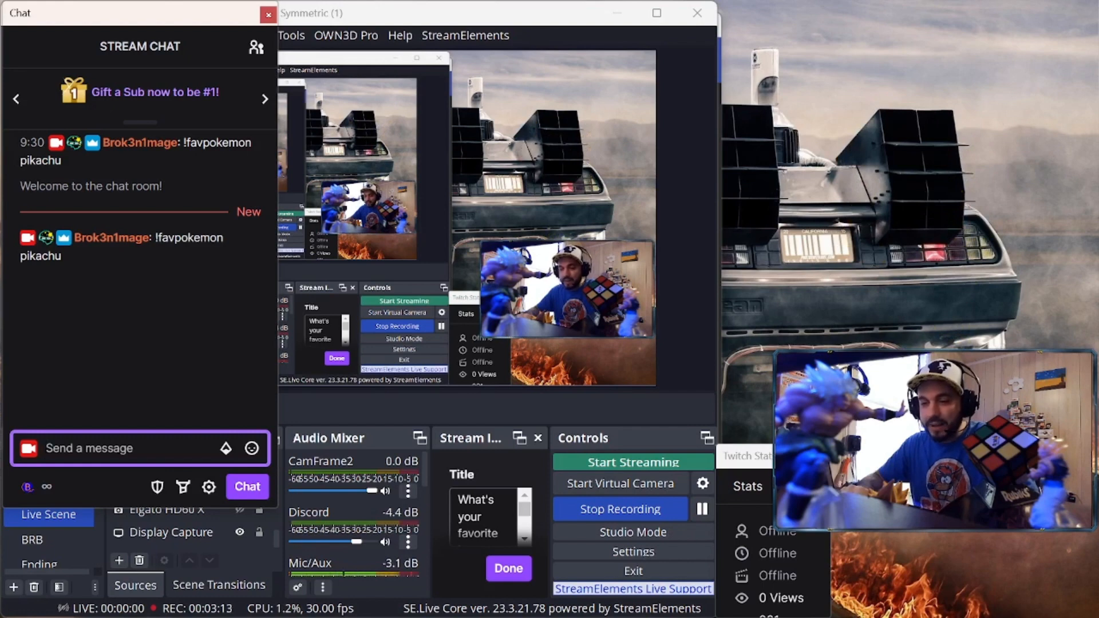
Send '!favpokemon charmander' in chat, putting Charmander and its name on the overlay
type("!favp")
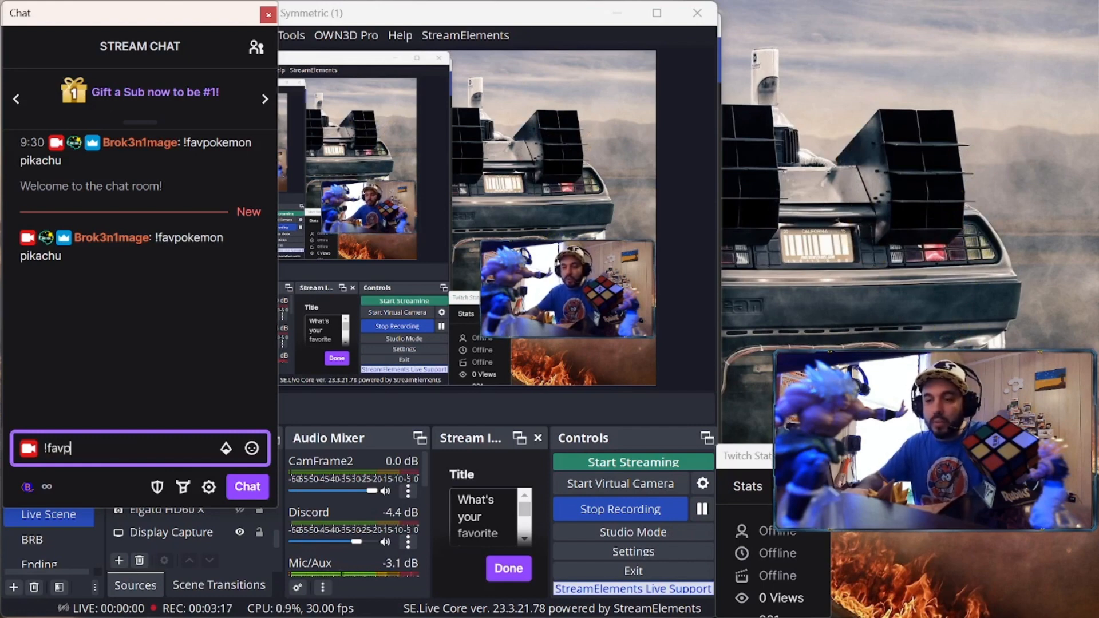
type("oke")
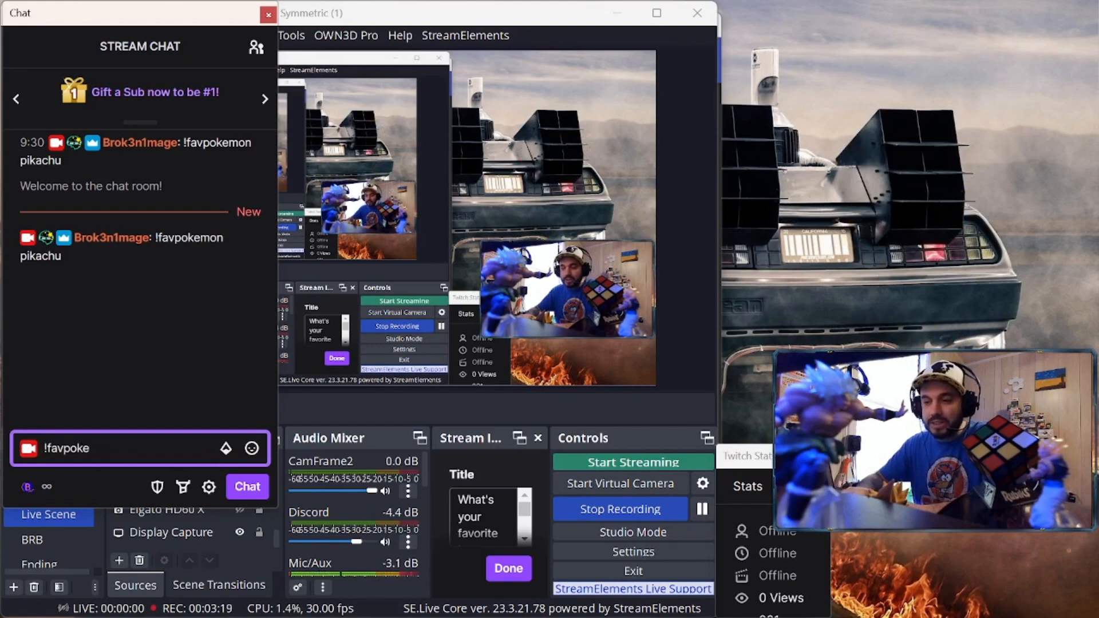
type("mon ch")
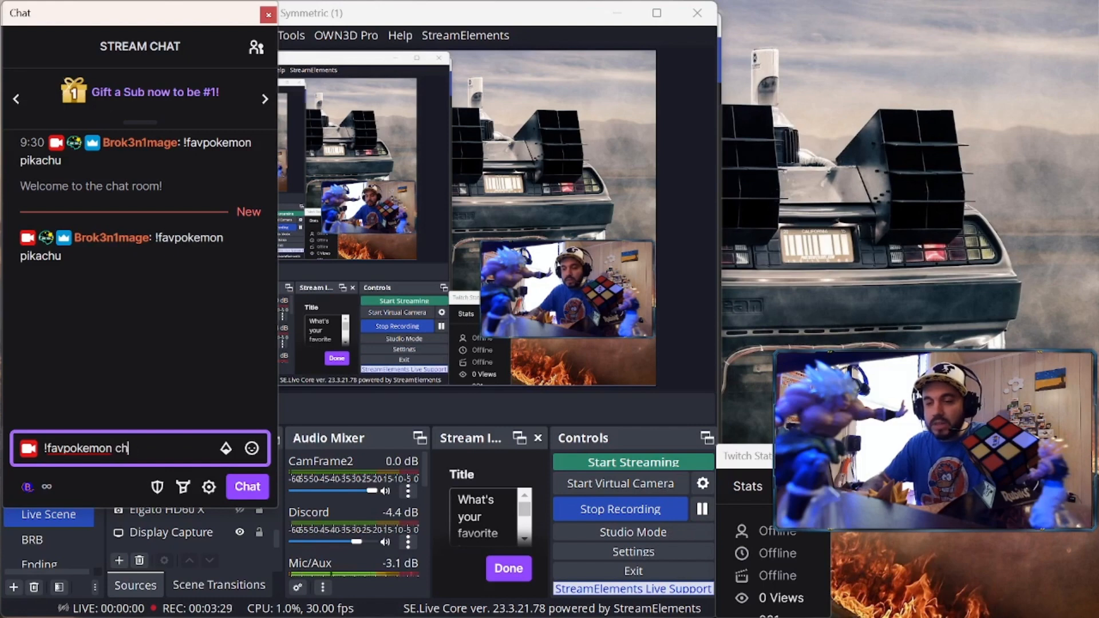
type("armander")
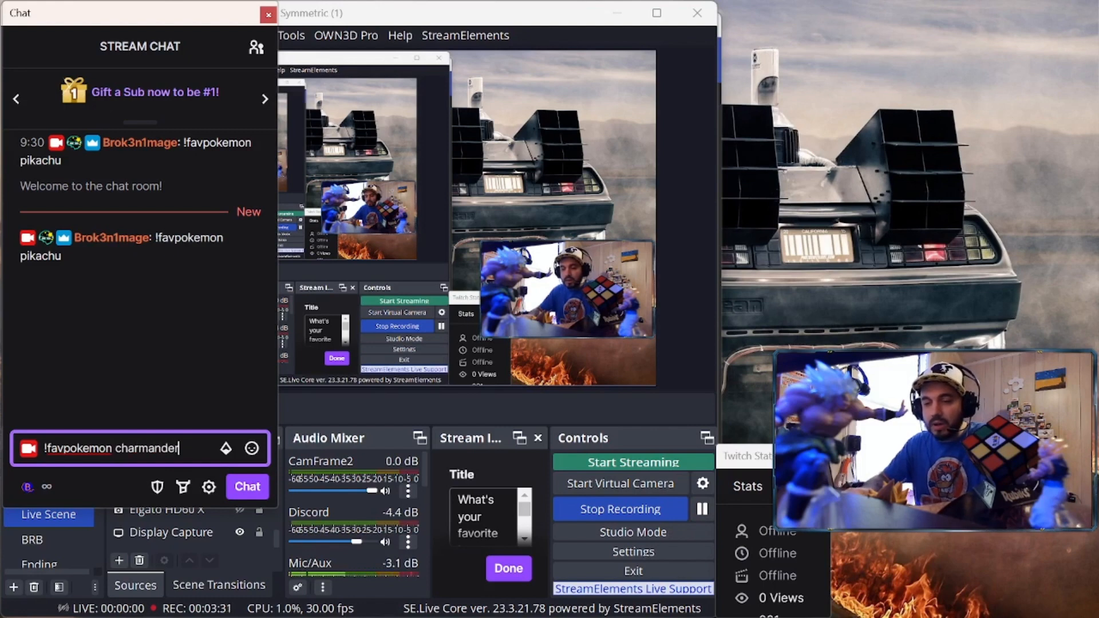
key("Return")
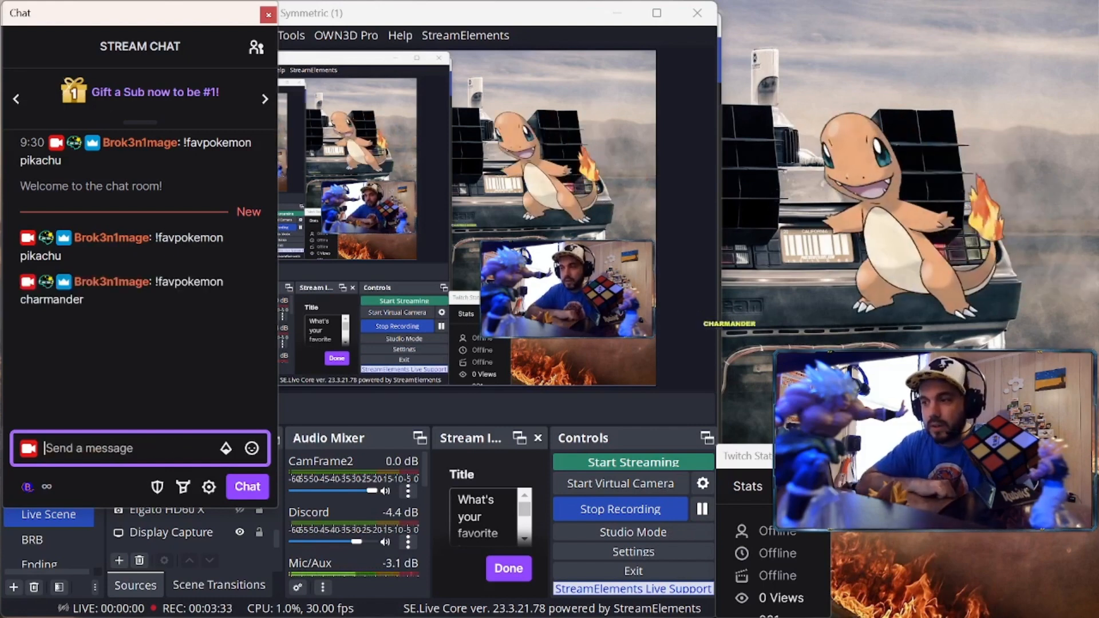